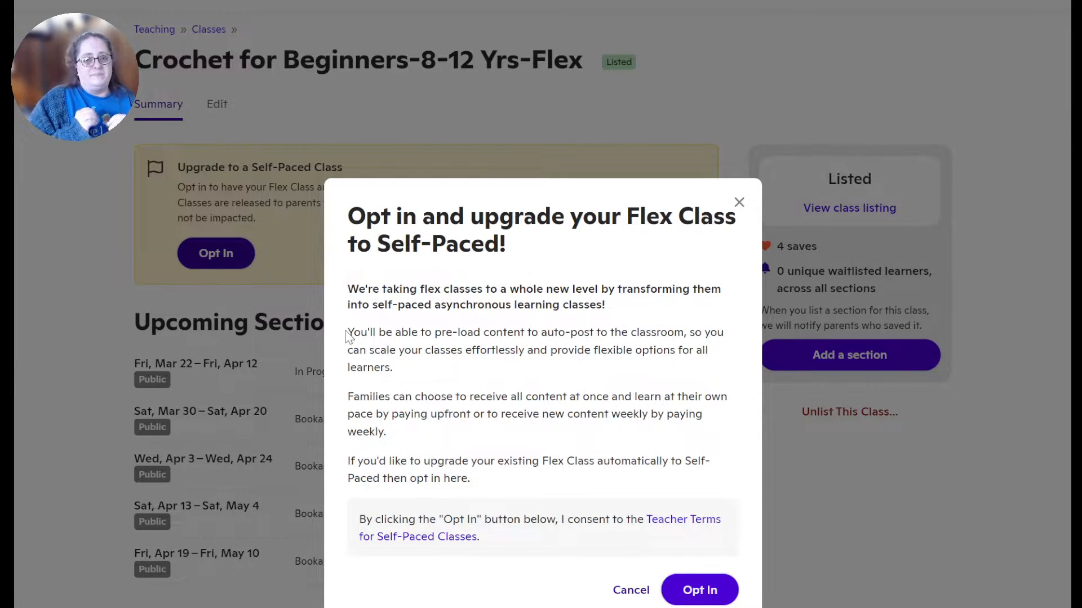
- Opt the crochet Flex class in to the Self-Paced upgrade and add a syllabus to it
{"action": "left_click", "coordinate": [695, 600]}
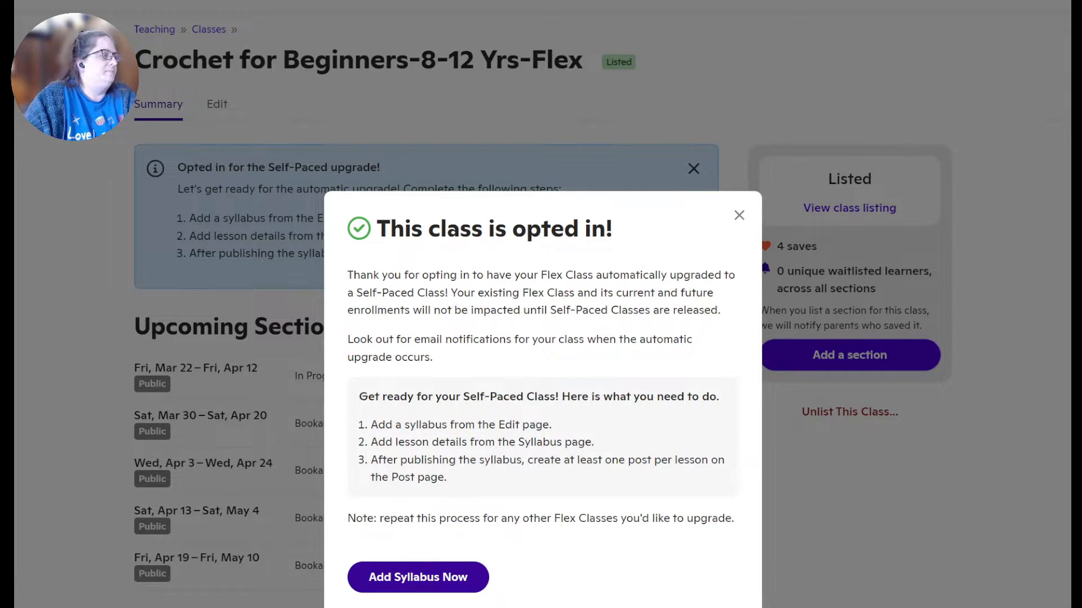
{"action": "left_click", "coordinate": [445, 577]}
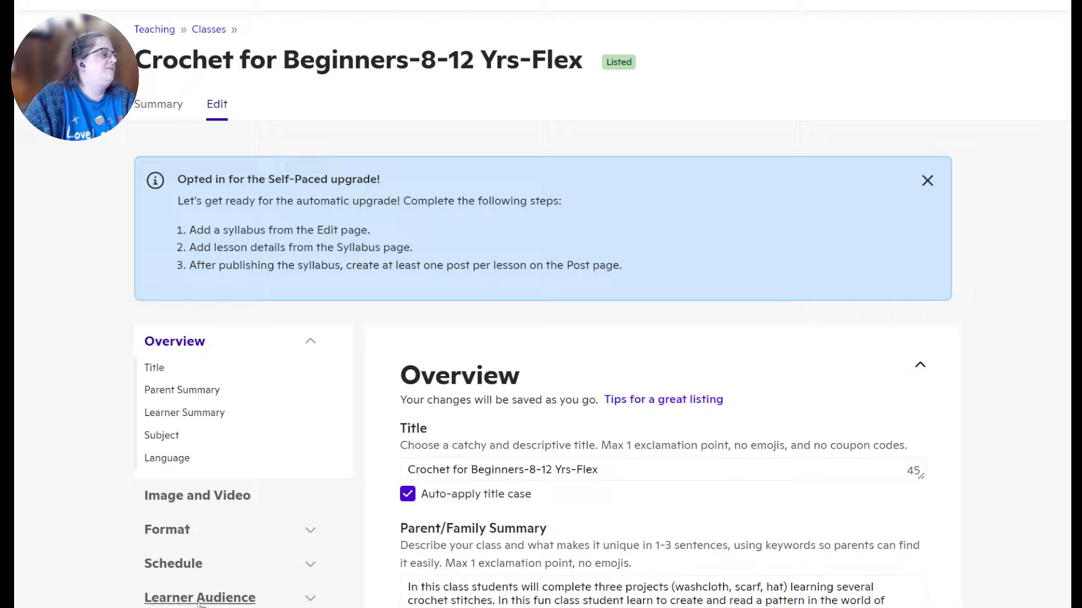
{"action": "left_click", "coordinate": [171, 607]}
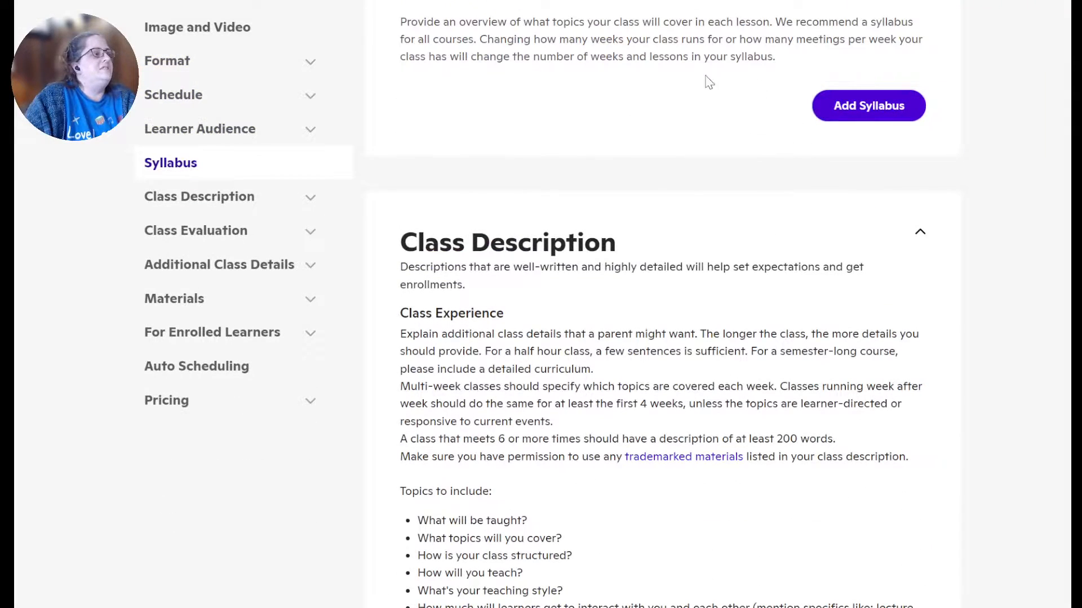
{"action": "left_click", "coordinate": [898, 119]}
{"action": "left_click", "coordinate": [898, 119]}
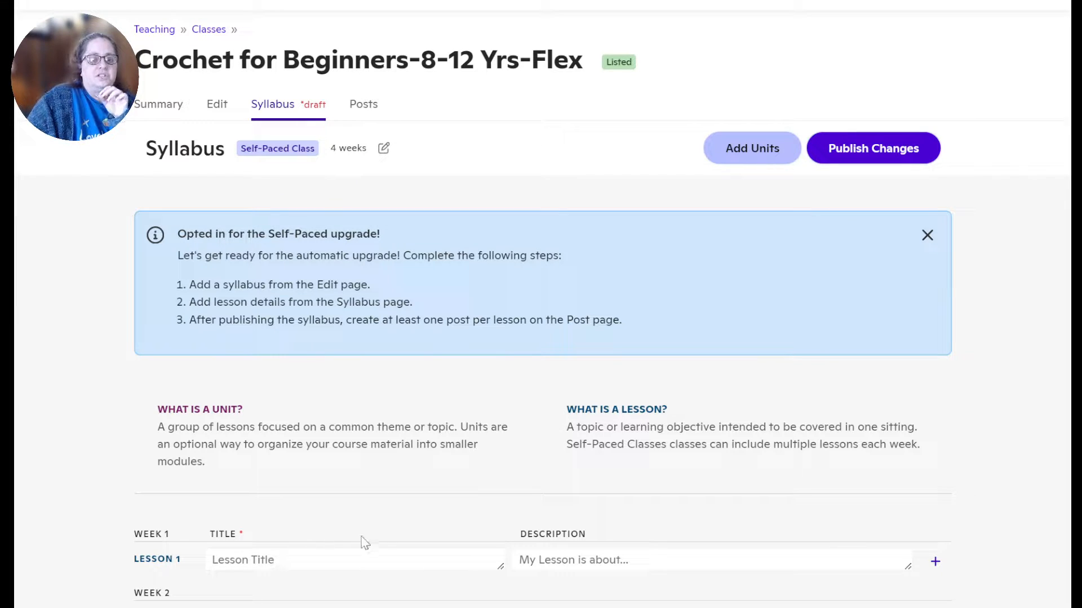
{"action": "left_click_drag", "start_coordinate": [840, 366], "coordinate": [847, 347]}
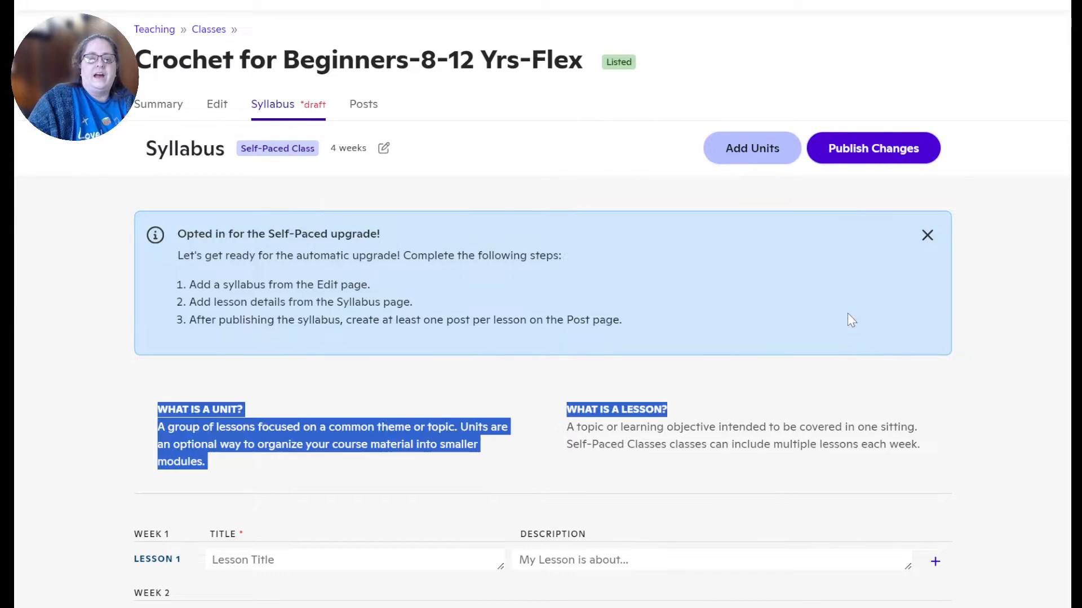
{"action": "left_click_drag", "start_coordinate": [980, 409], "coordinate": [980, 349]}
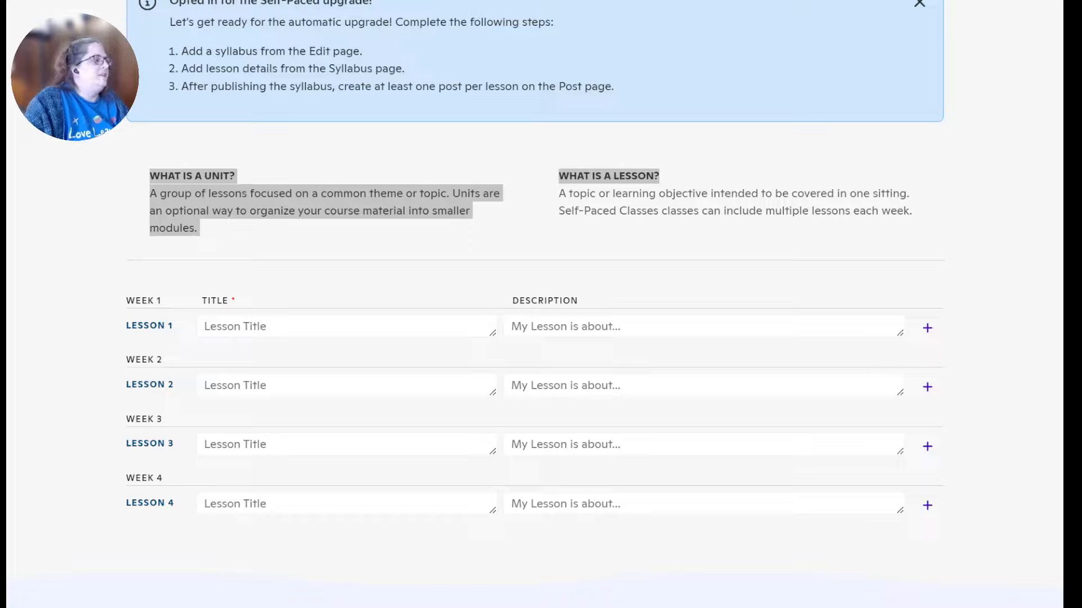
- Title the four syllabus lessons "Week 1", "Week 2", "Week 3" and "Week 4" in order
{"action": "left_click", "coordinate": [238, 326]}
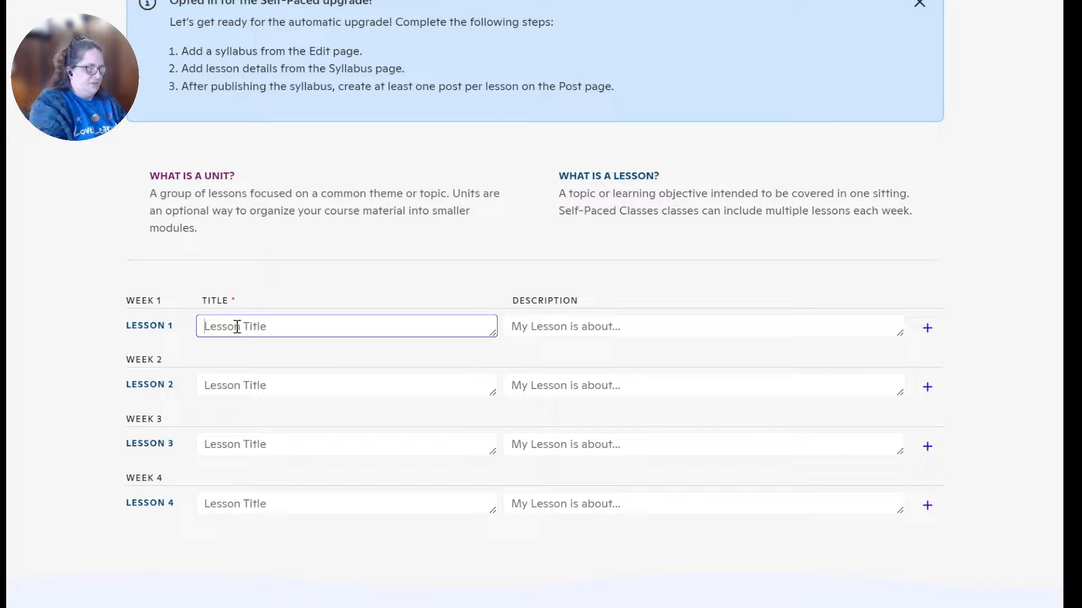
{"action": "type", "text": "Week "}
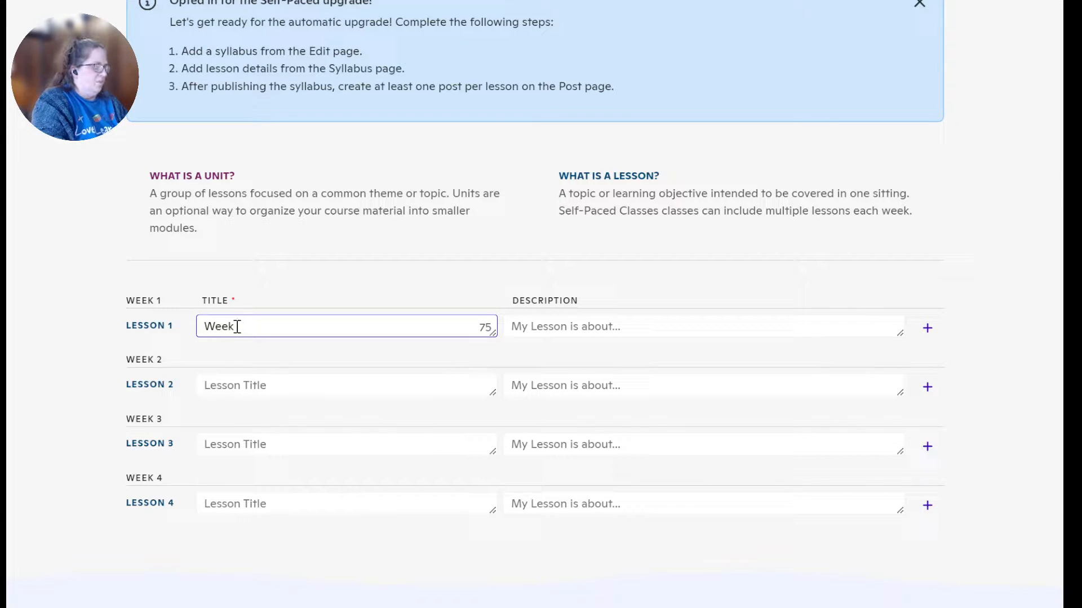
{"action": "type", "text": "1"}
{"action": "left_click", "coordinate": [262, 389]}
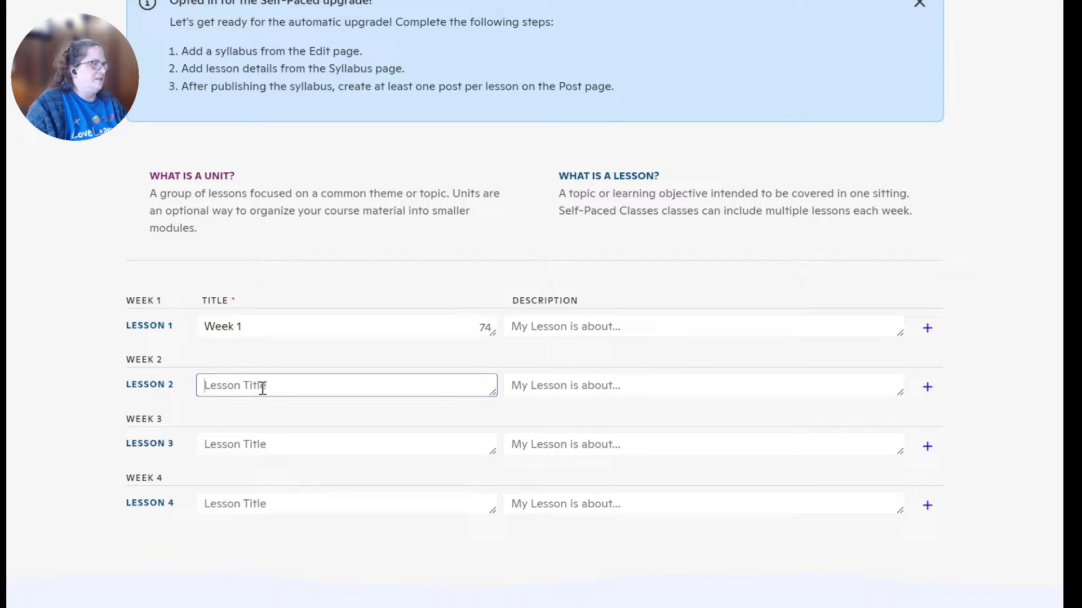
{"action": "type", "text": "Week "}
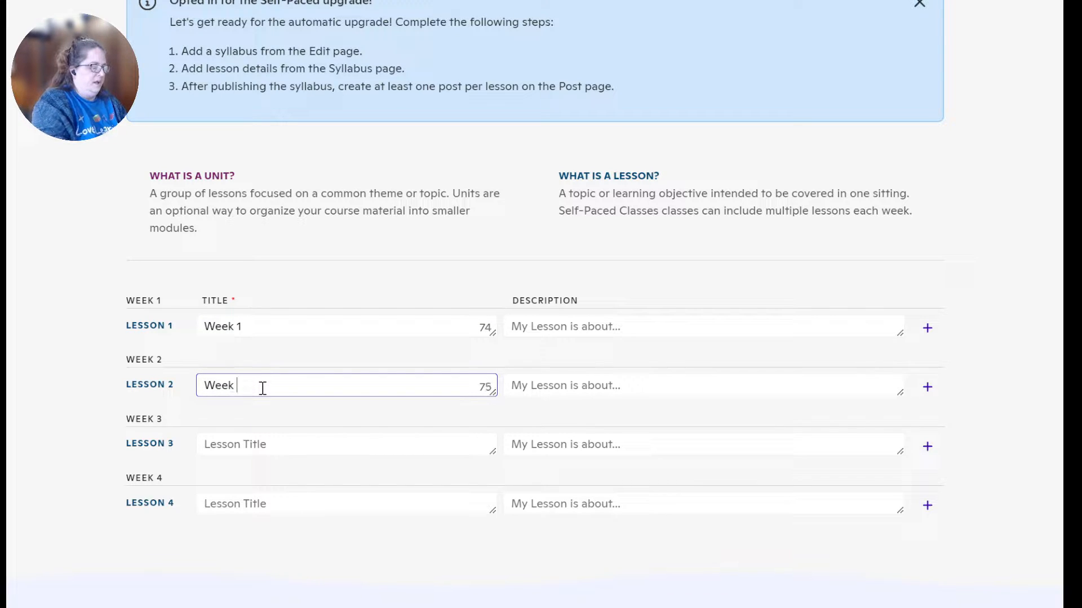
{"action": "type", "text": "2"}
{"action": "left_click", "coordinate": [231, 443]}
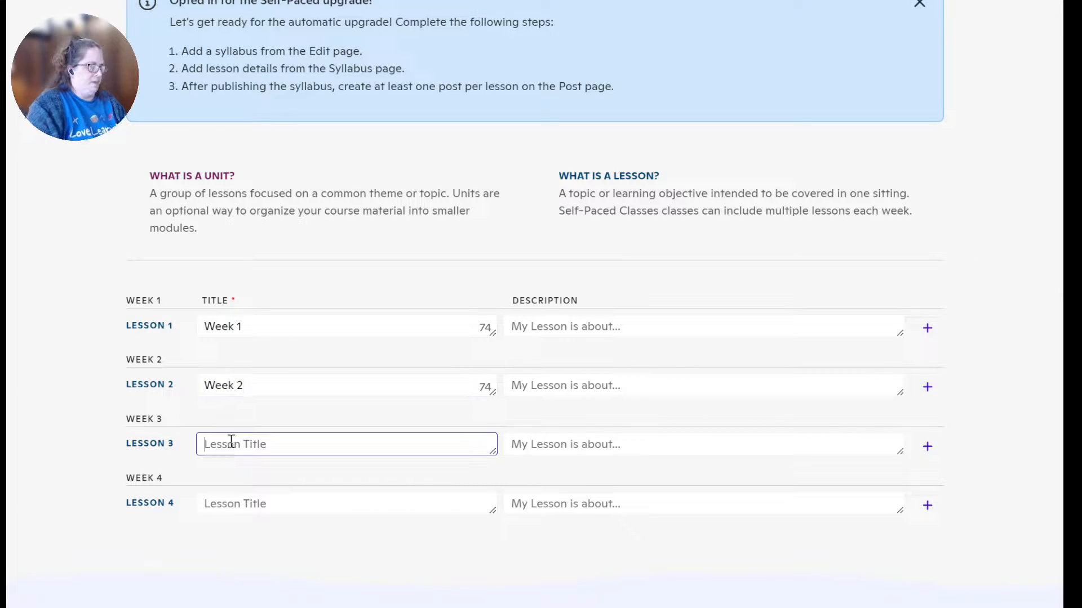
{"action": "type", "text": "Week 3"}
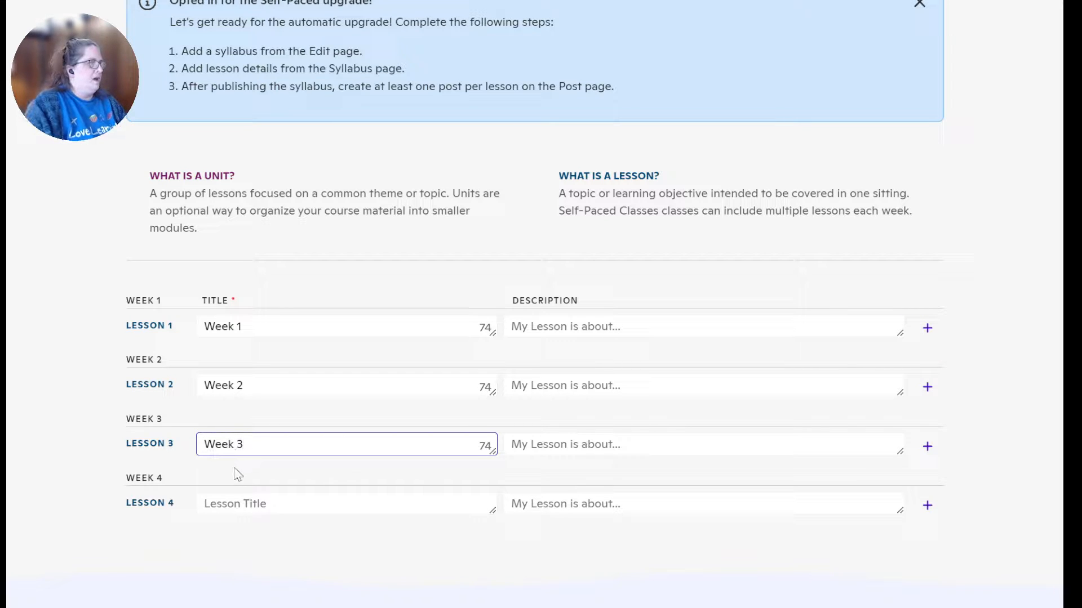
{"action": "left_click", "coordinate": [237, 503]}
{"action": "type", "text": "W"}
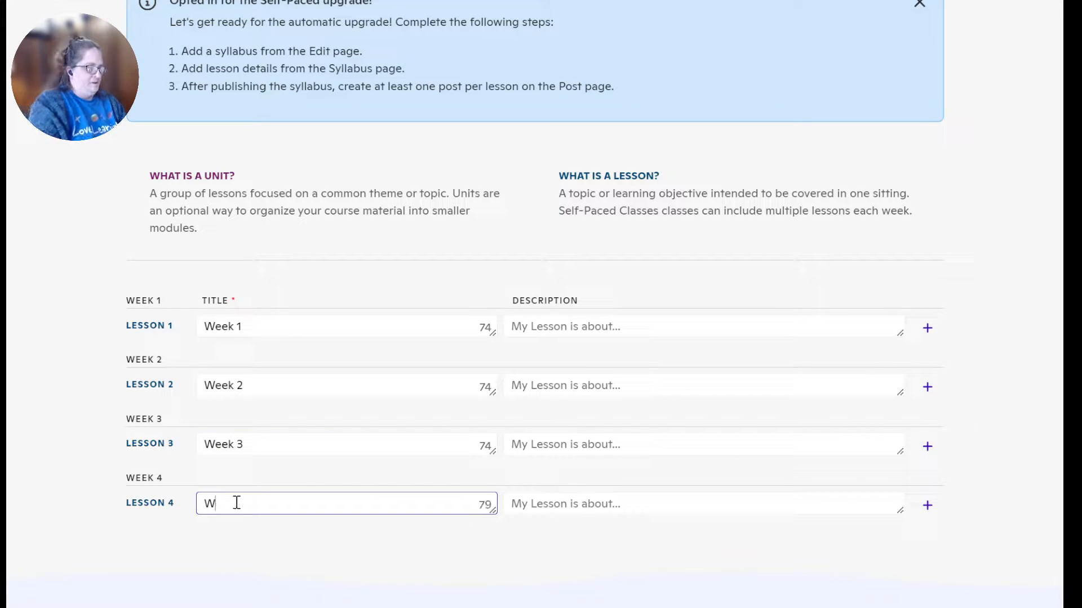
{"action": "type", "text": "eek 4"}
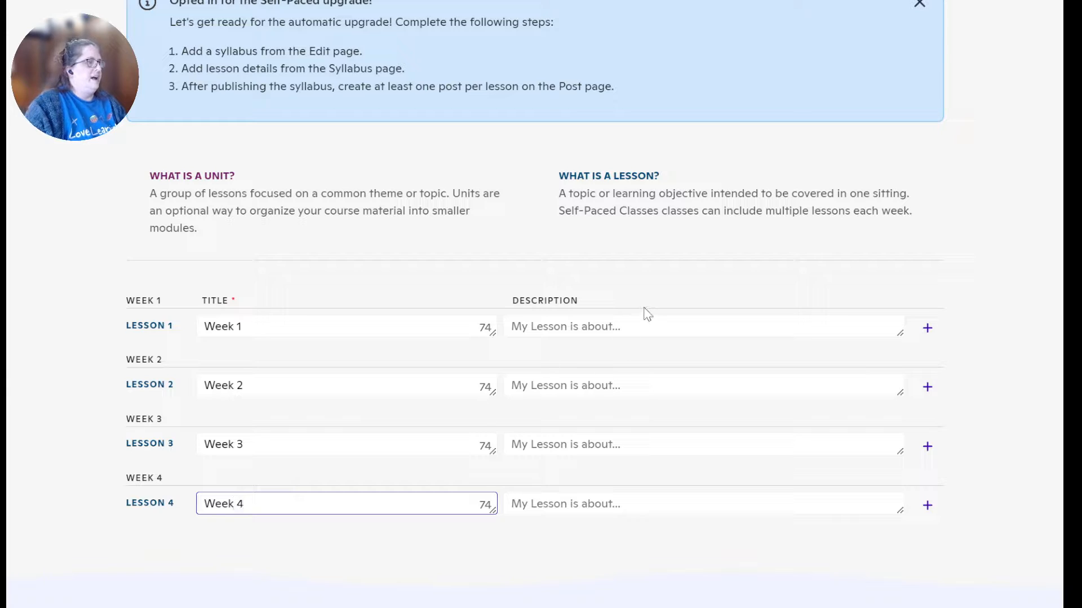
- Describe Lesson 1 as "Crochet a washcloth" and Lesson 2 as "Crochet a scarf"
{"action": "left_click", "coordinate": [554, 323]}
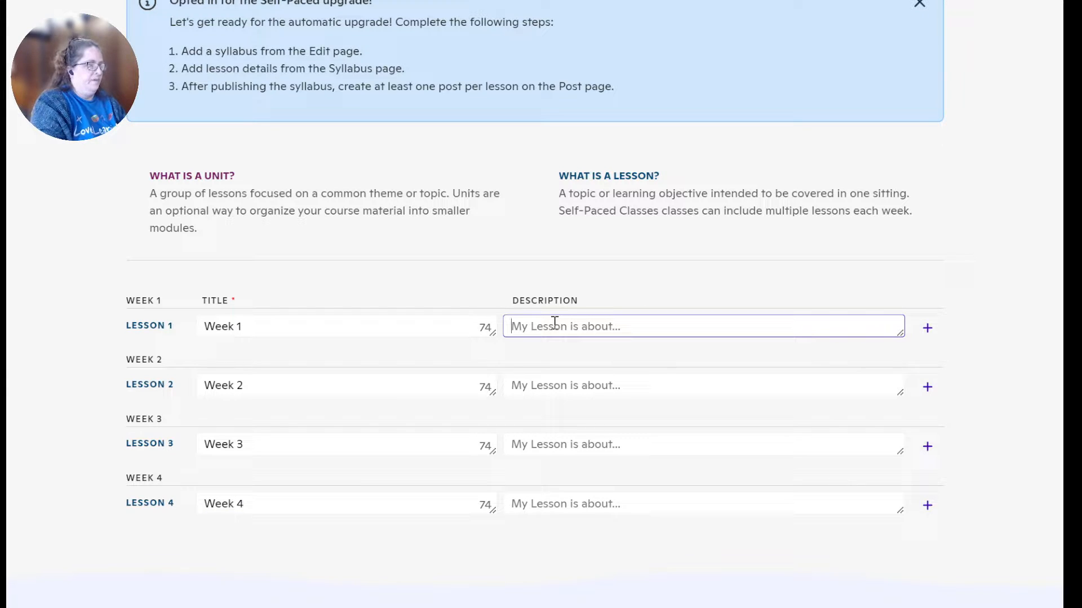
{"action": "type", "text": "Crochet "}
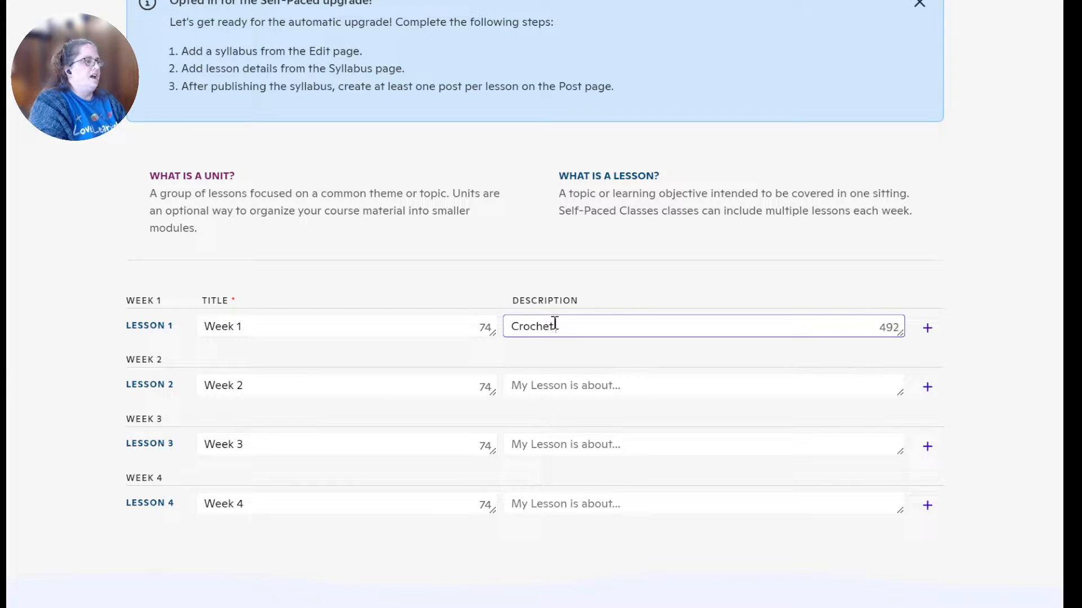
{"action": "type", "text": "a washco"}
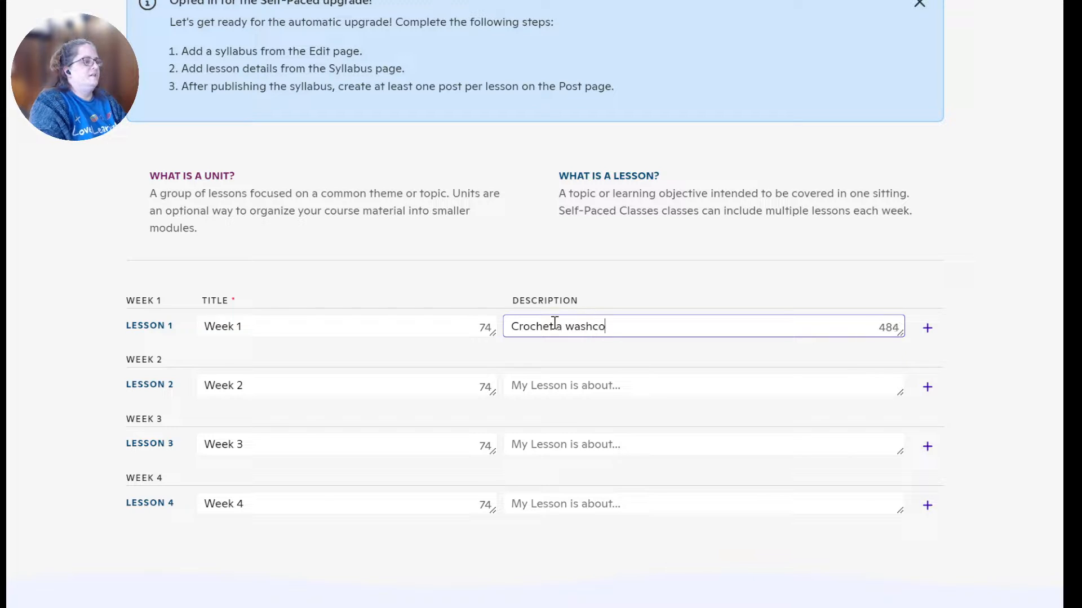
{"action": "key", "text": "BackSpace"}
{"action": "type", "text": "loth"}
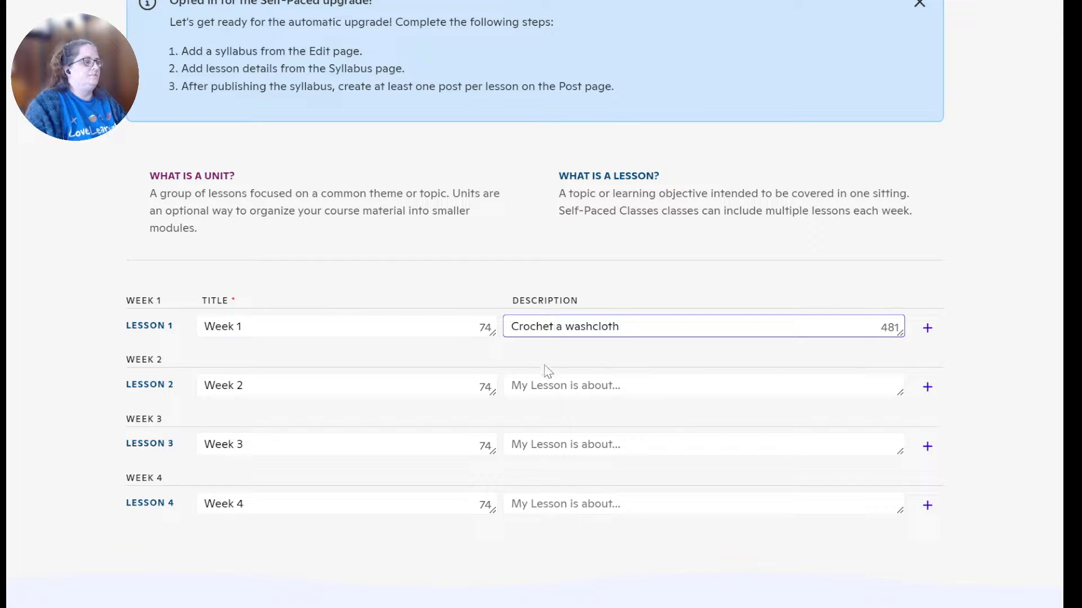
{"action": "left_click", "coordinate": [543, 383]}
{"action": "type", "text": "Cr"}
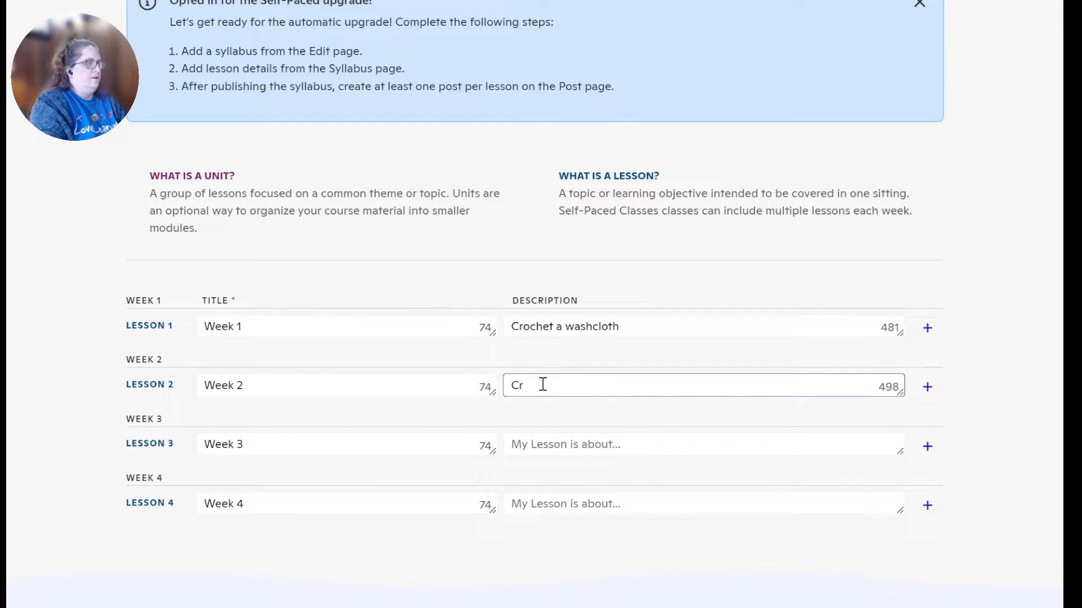
{"action": "type", "text": "ochet a s"}
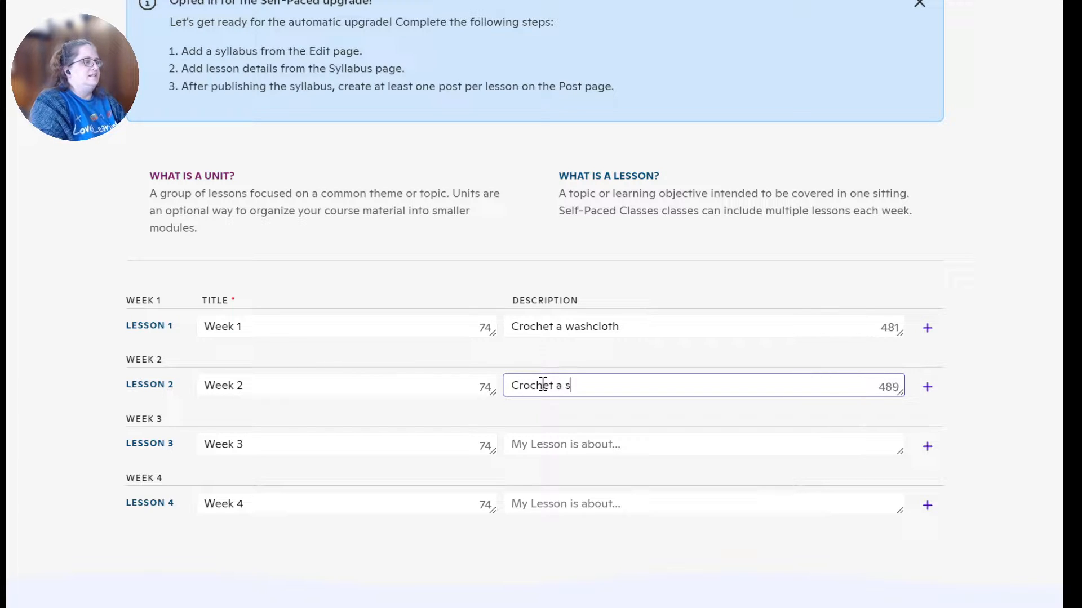
{"action": "type", "text": "carf"}
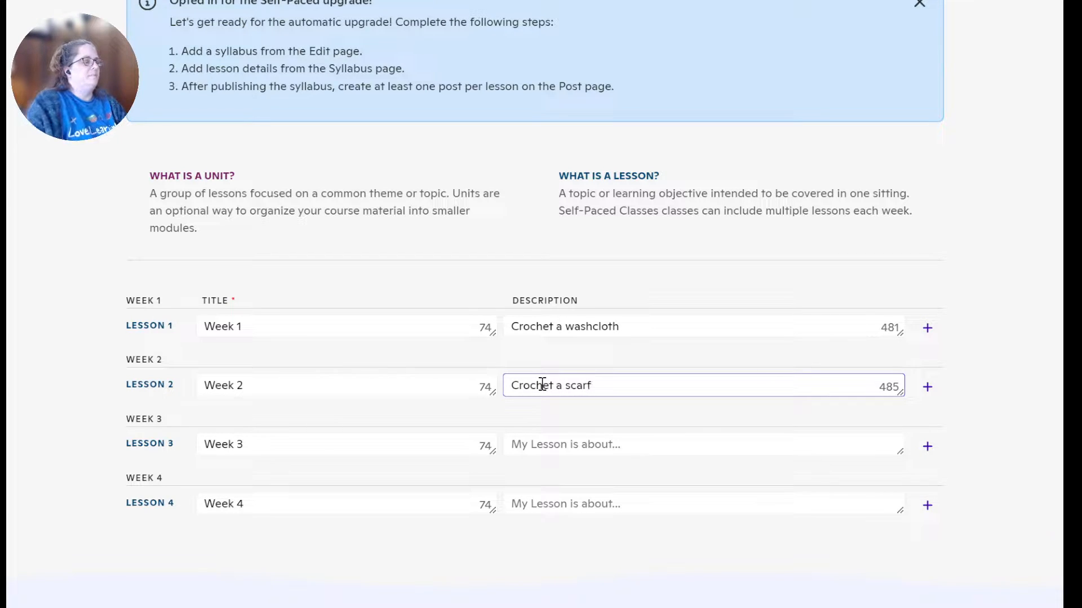
- Describe Lesson 3 as "Crochet a Hat" and Lesson 4 as "Review"
{"action": "left_click", "coordinate": [536, 450]}
{"action": "type", "text": "C"}
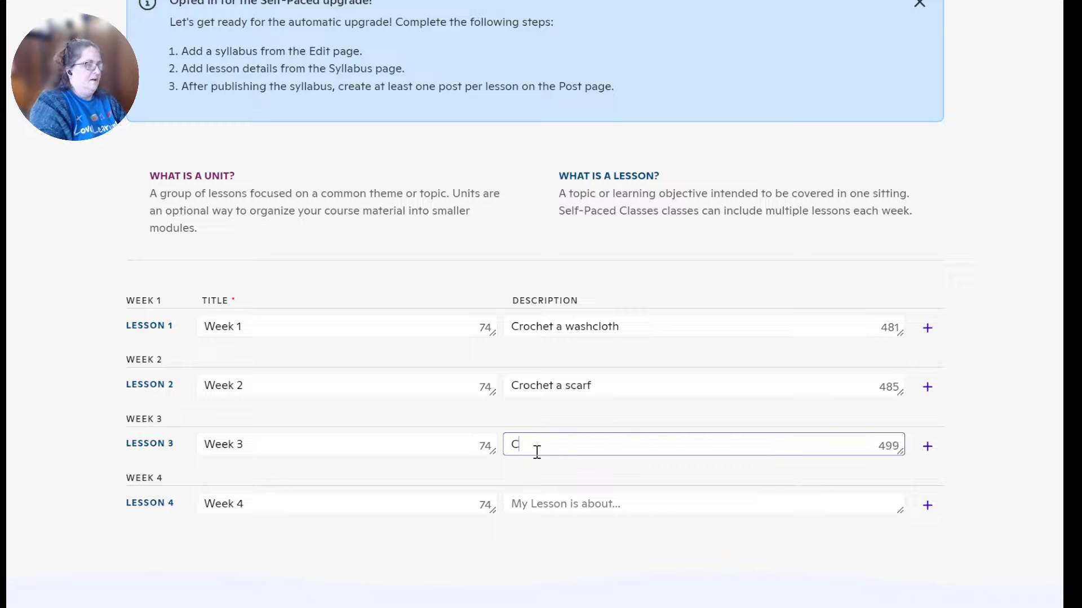
{"action": "type", "text": "rochest a"}
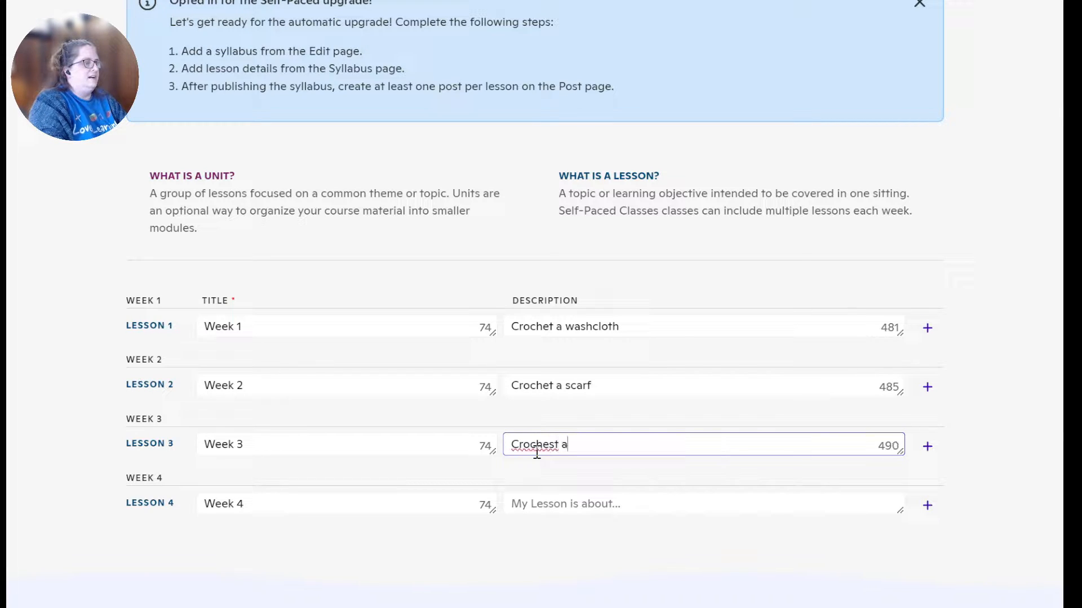
{"action": "key", "text": "BackSpace"}
{"action": "key", "text": "BackSpace"}
{"action": "key", "text": "BackSpace"}
{"action": "key", "text": "BackSpace"}
{"action": "type", "text": "t a Hat"}
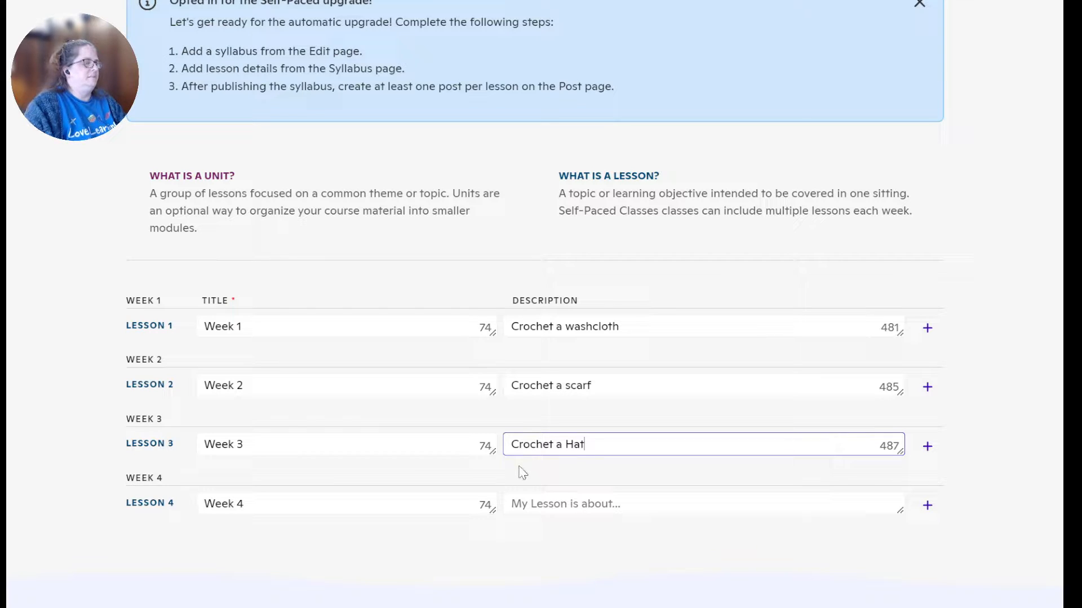
{"action": "left_click", "coordinate": [527, 504]}
{"action": "type", "text": "R"}
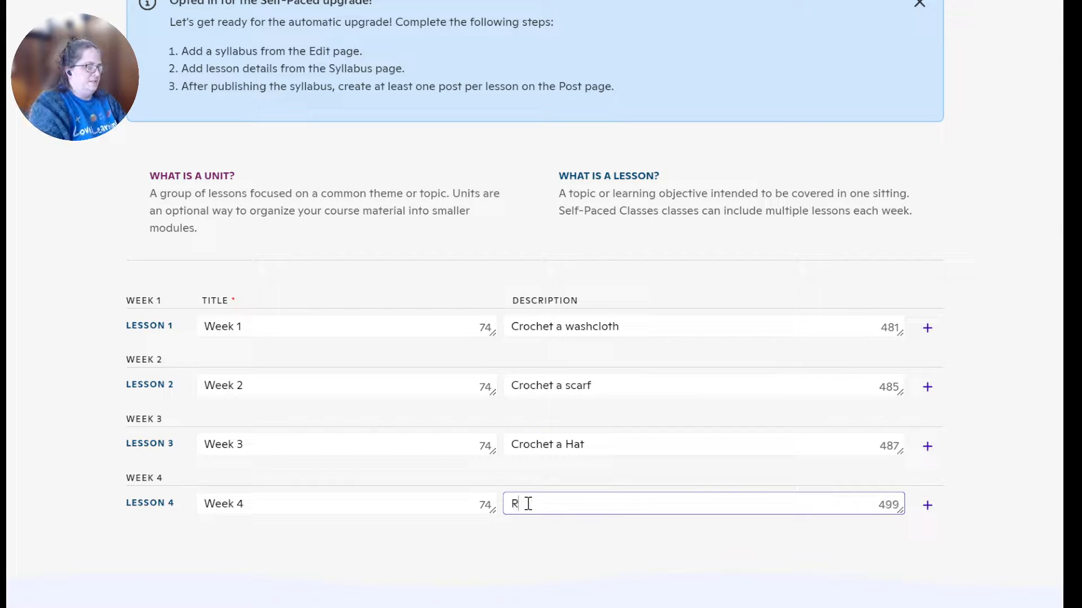
{"action": "type", "text": "eview"}
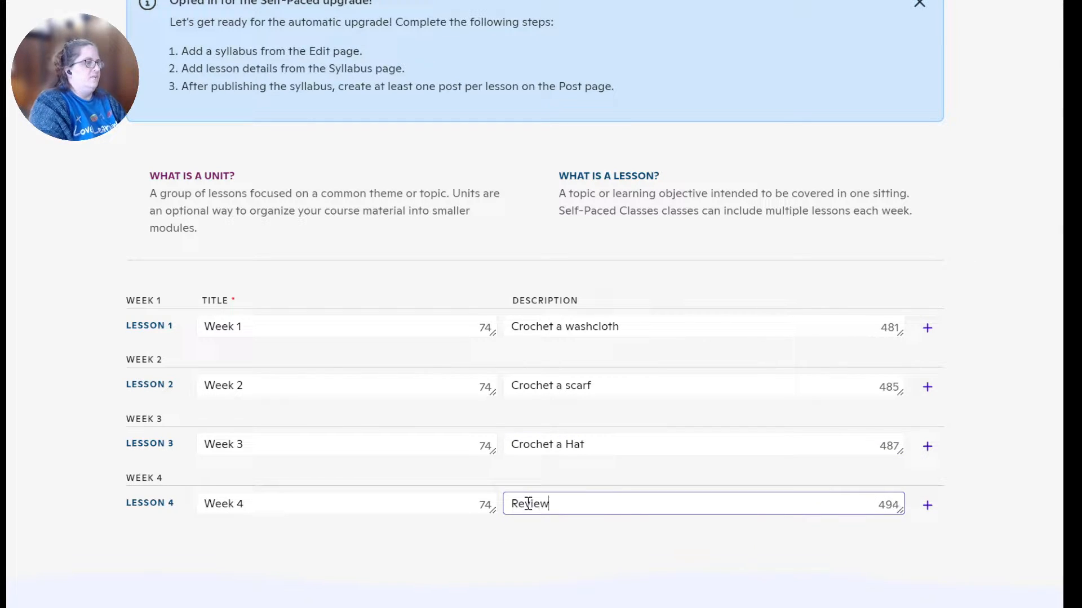
{"action": "left_click", "coordinate": [478, 560]}
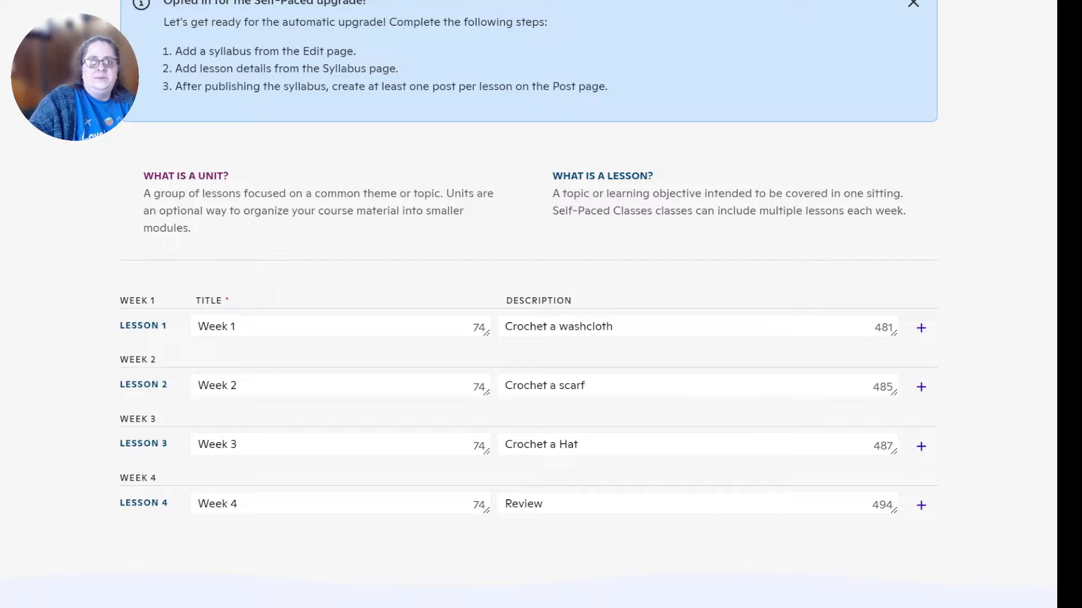
- Publish the syllabus changes and open the class's posts page
{"action": "scroll", "coordinate": [541, 304], "scroll_direction": "up", "scroll_amount": 3}
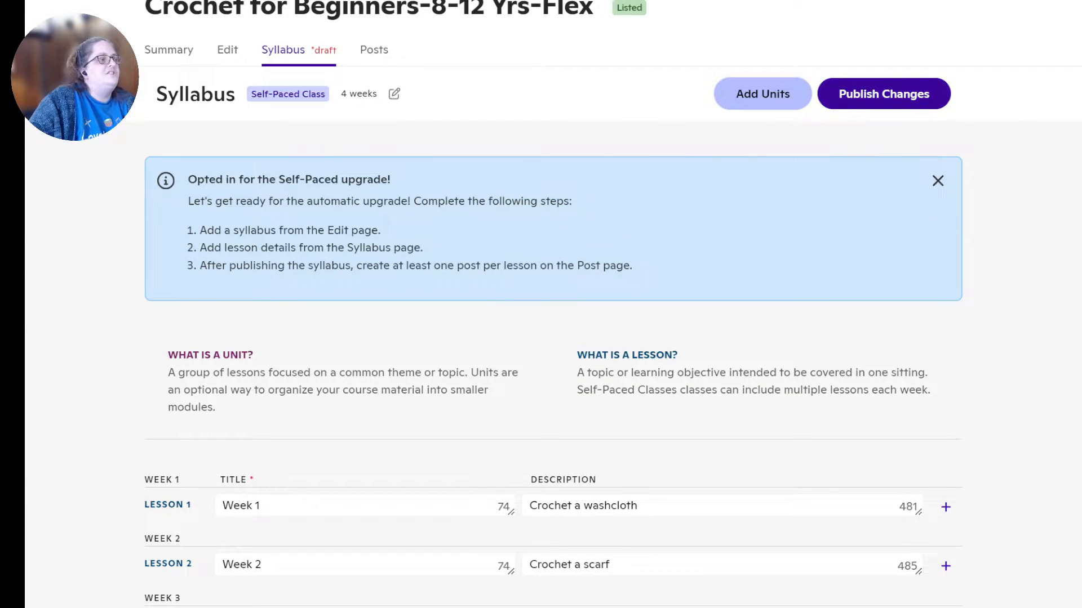
{"action": "left_click", "coordinate": [864, 94]}
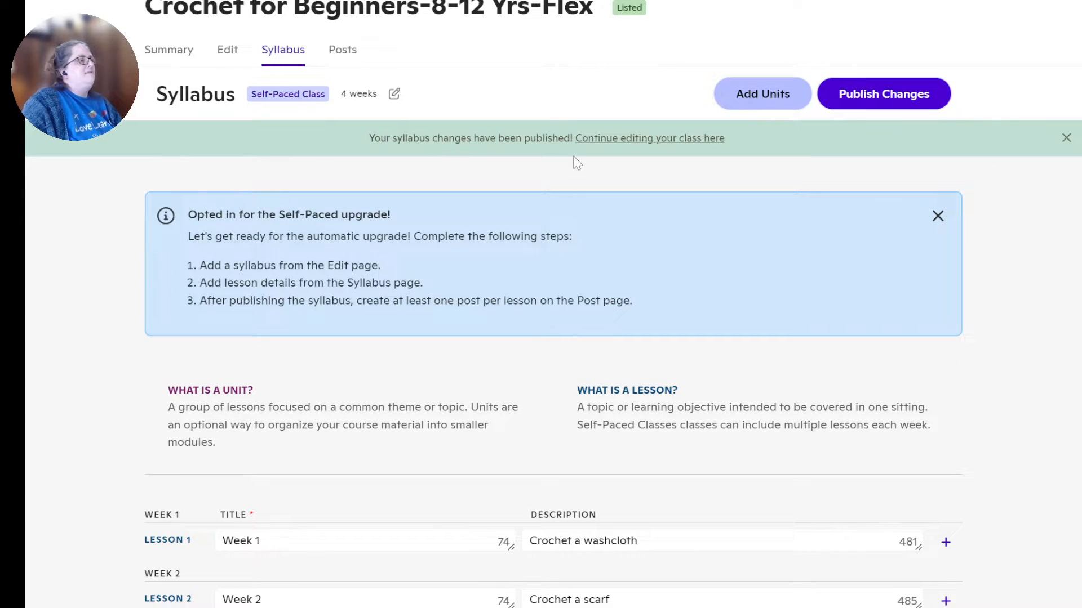
{"action": "left_click", "coordinate": [343, 51]}
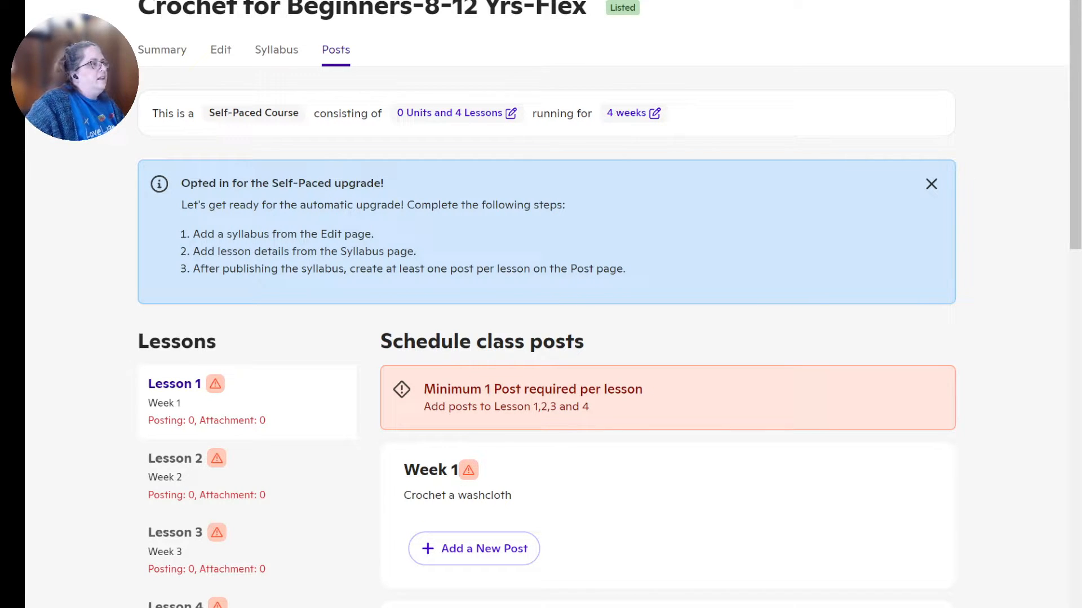
- Add a new post to the Week 1 lesson "Crochet a washcloth"
{"action": "scroll", "coordinate": [546, 338], "scroll_direction": "down", "scroll_amount": 6}
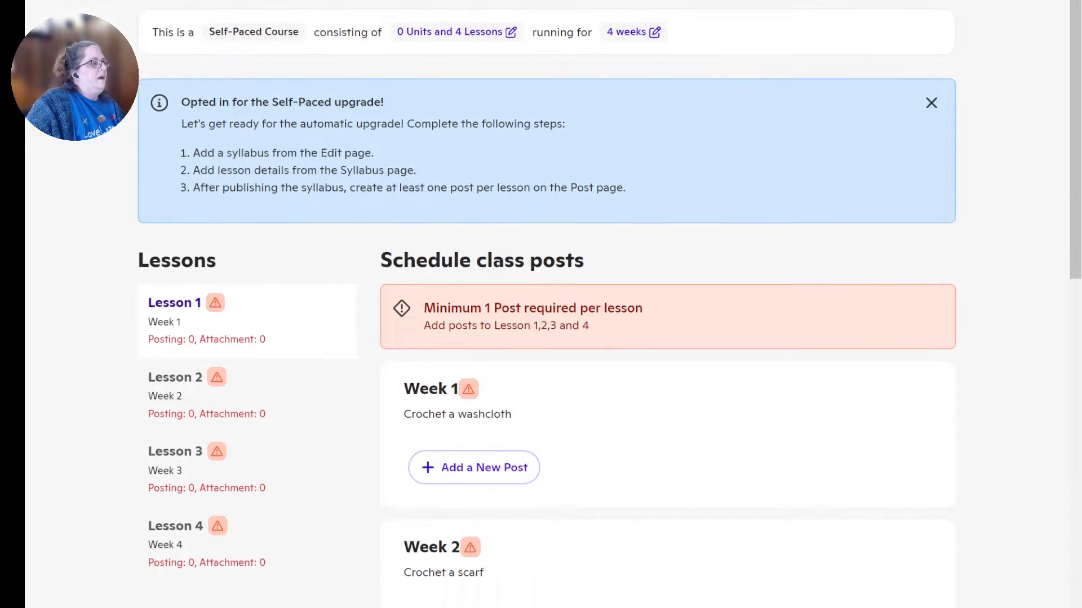
{"action": "scroll", "coordinate": [667, 338], "scroll_direction": "down", "scroll_amount": 1}
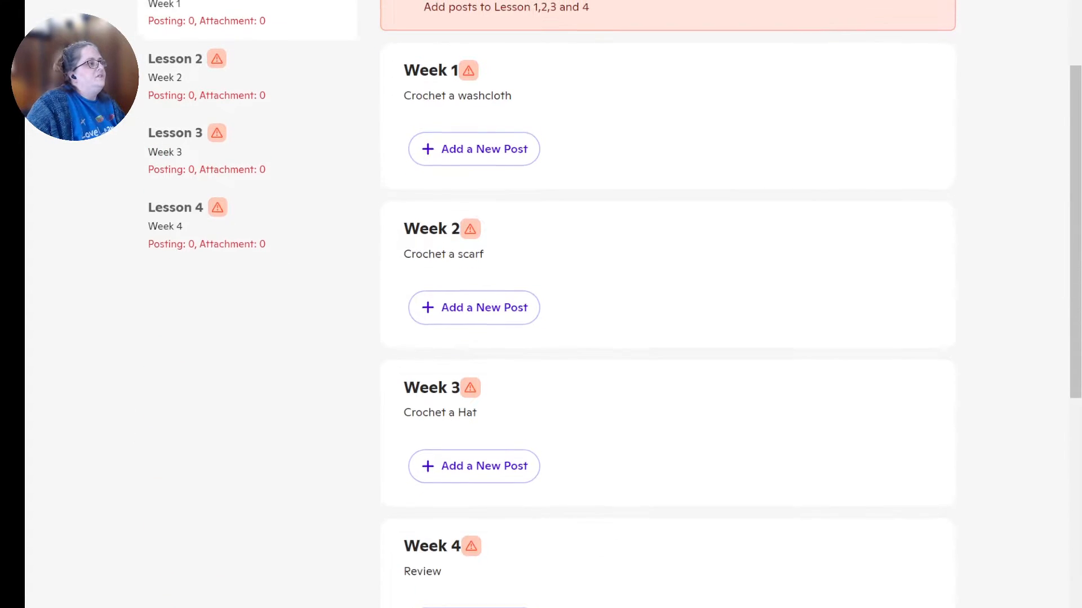
{"action": "scroll", "coordinate": [668, 338], "scroll_direction": "up", "scroll_amount": 1}
{"action": "scroll", "coordinate": [668, 338], "scroll_direction": "down", "scroll_amount": 1}
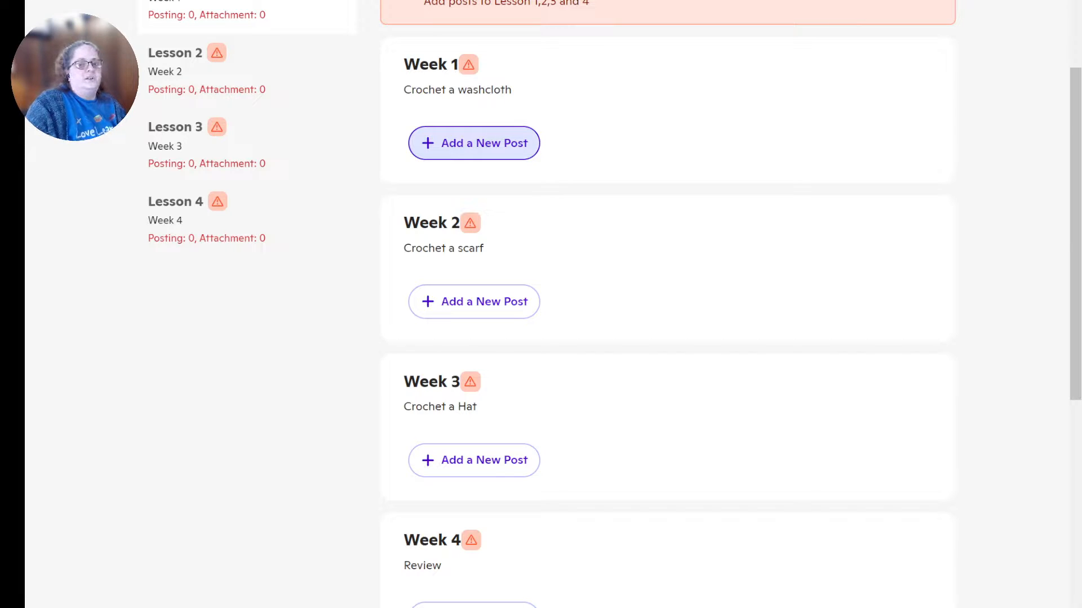
{"action": "left_click", "coordinate": [489, 145]}
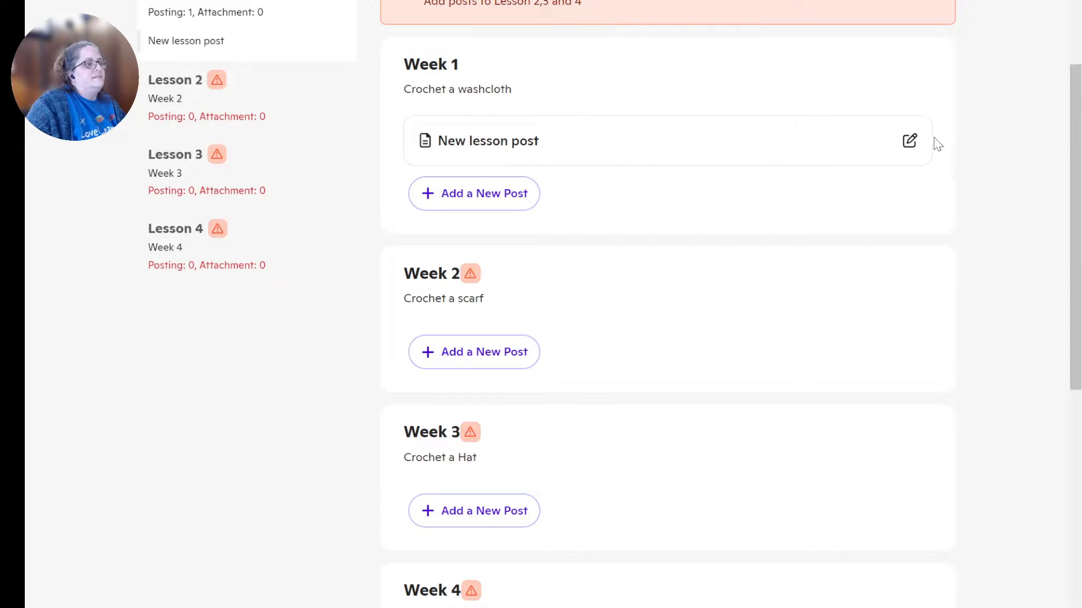
- Open the new Week 1 post for editing and title it "Week 1-Crochet Washcloth"
{"action": "left_click", "coordinate": [909, 141]}
{"action": "left_click_drag", "start_coordinate": [539, 193], "coordinate": [372, 211]}
{"action": "type", "text": "Week "}
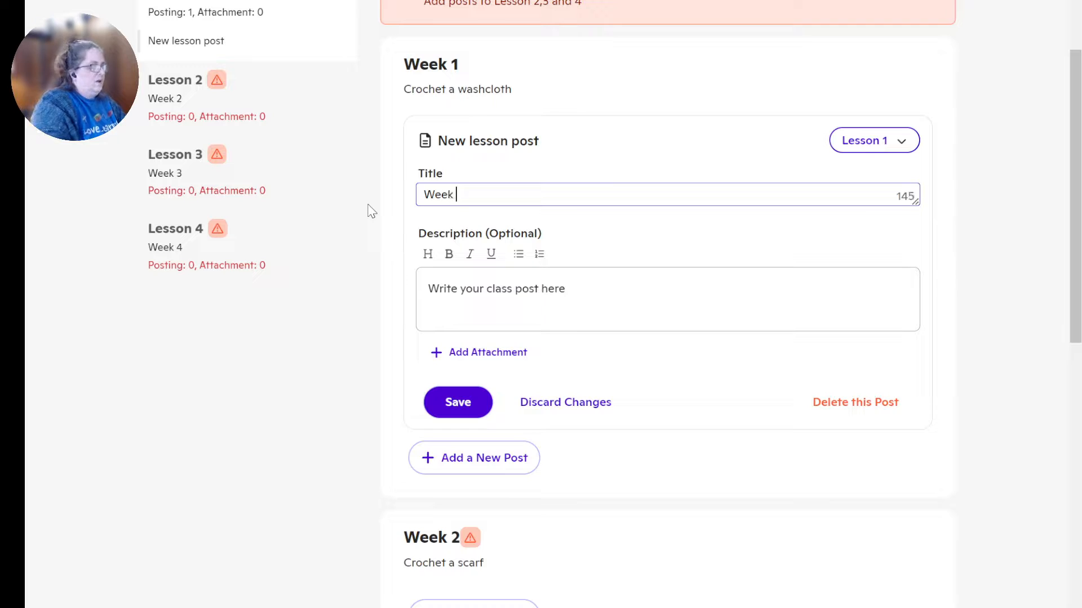
{"action": "type", "text": "1 -"}
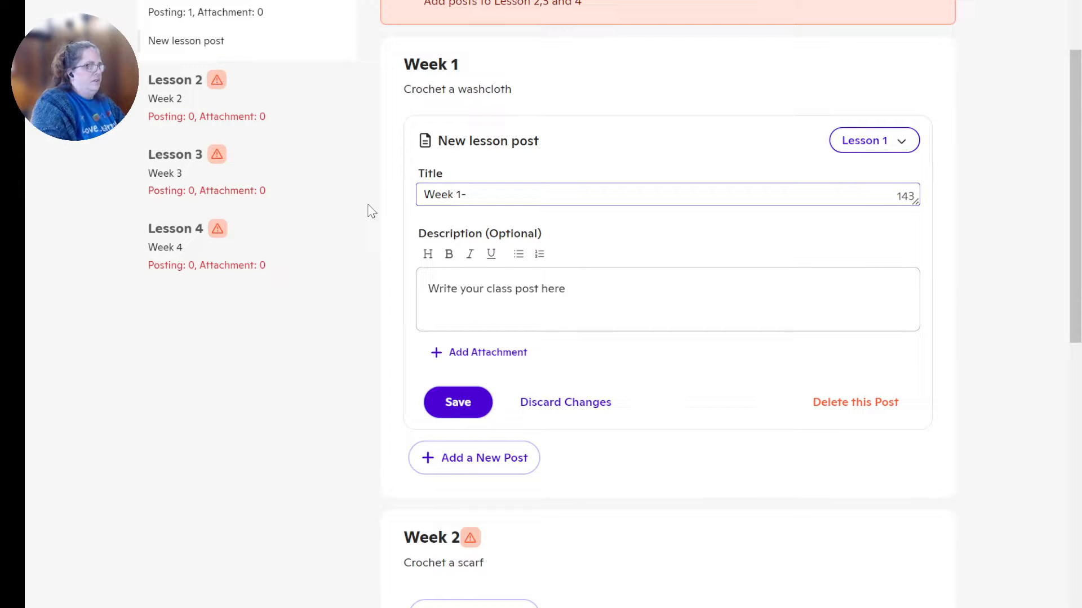
{"action": "type", "text": "Crochet Wa"}
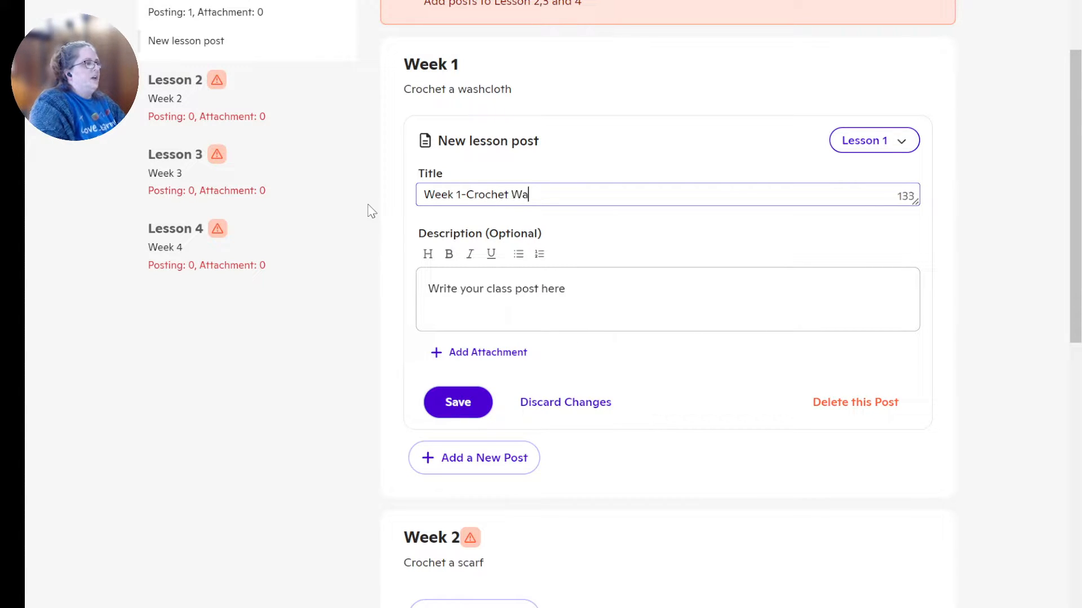
{"action": "type", "text": "shclot"}
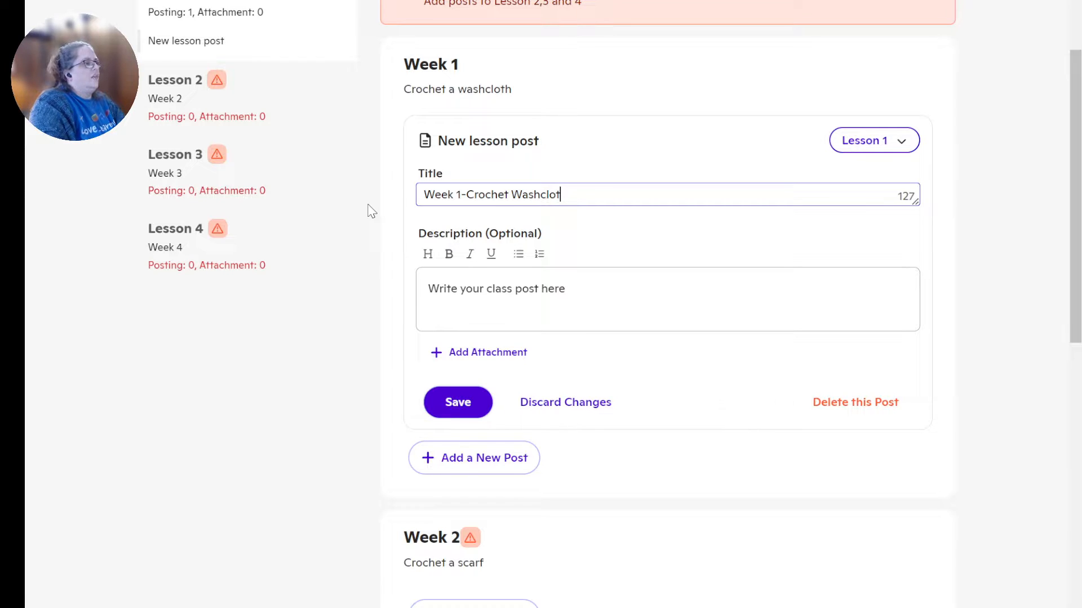
{"action": "type", "text": "h"}
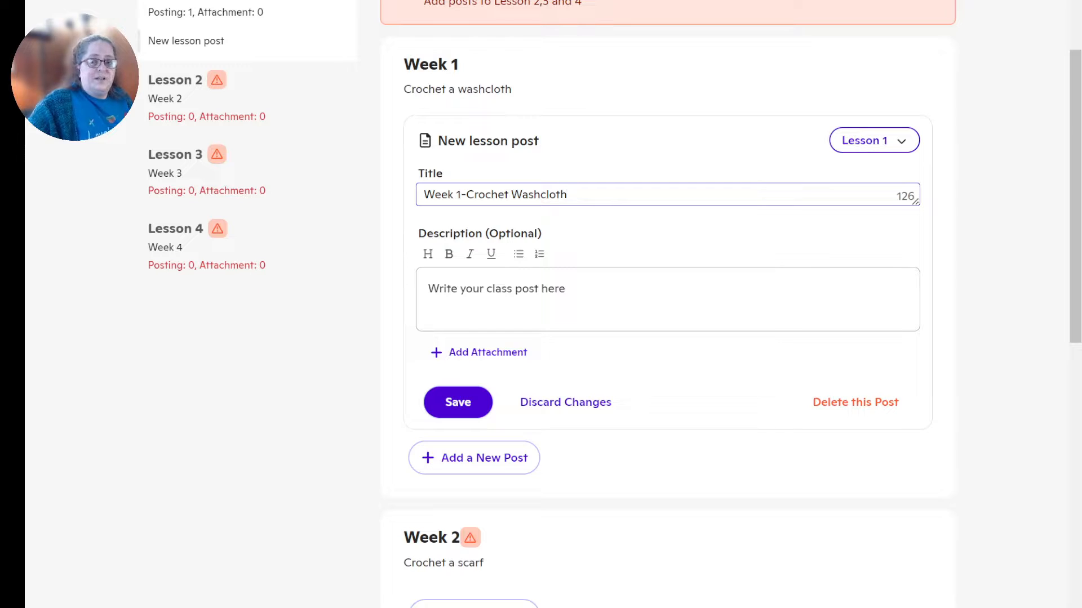
- Change the Week 1 post's title to "Week 1-Welcome"
{"action": "key", "text": "Tab"}
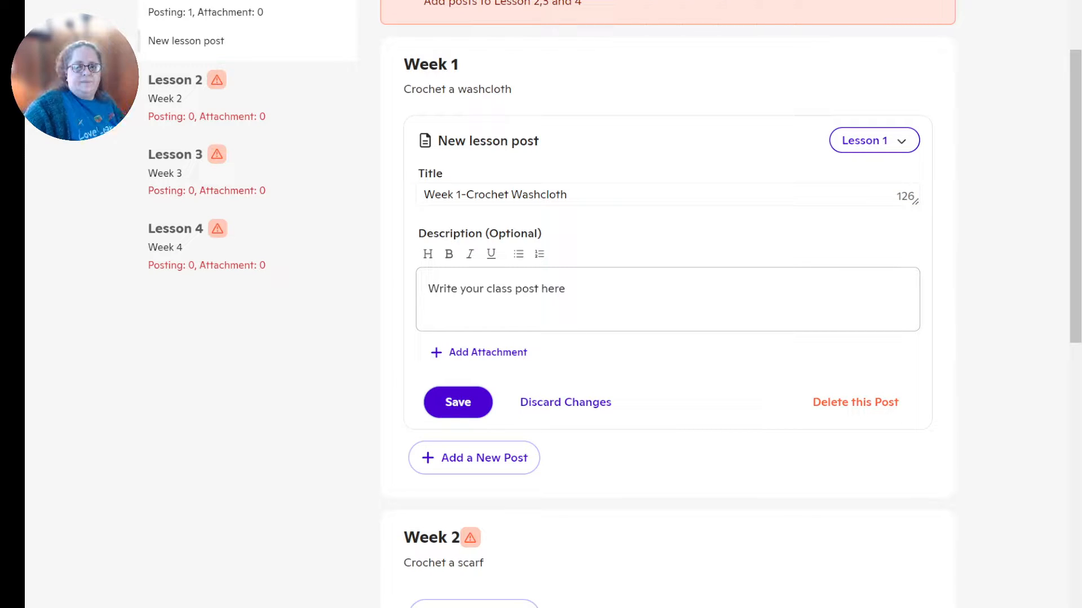
{"action": "left_click_drag", "start_coordinate": [567, 195], "coordinate": [461, 199]}
{"action": "type", "text": "Welcome"}
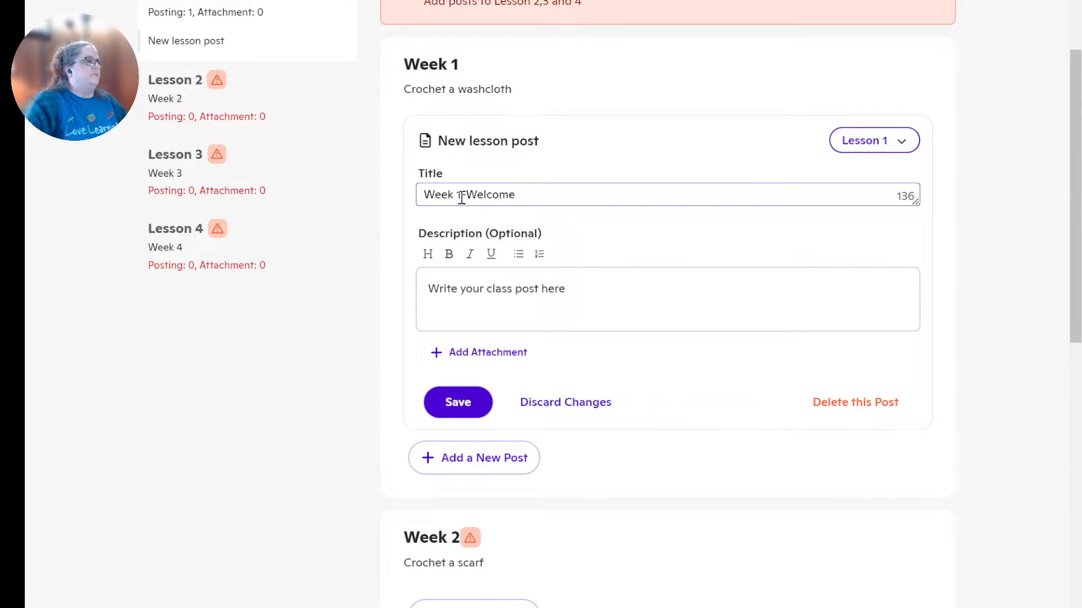
- Replace the placeholder text in the post's description with the copied class description
{"action": "left_click", "coordinate": [468, 289]}
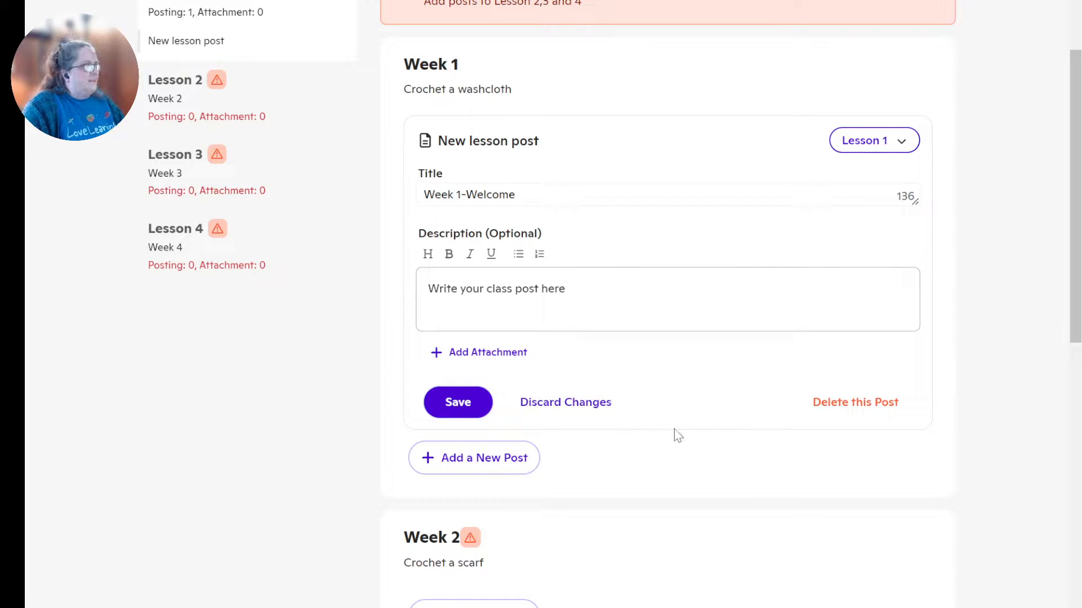
{"action": "left_click", "coordinate": [460, 290]}
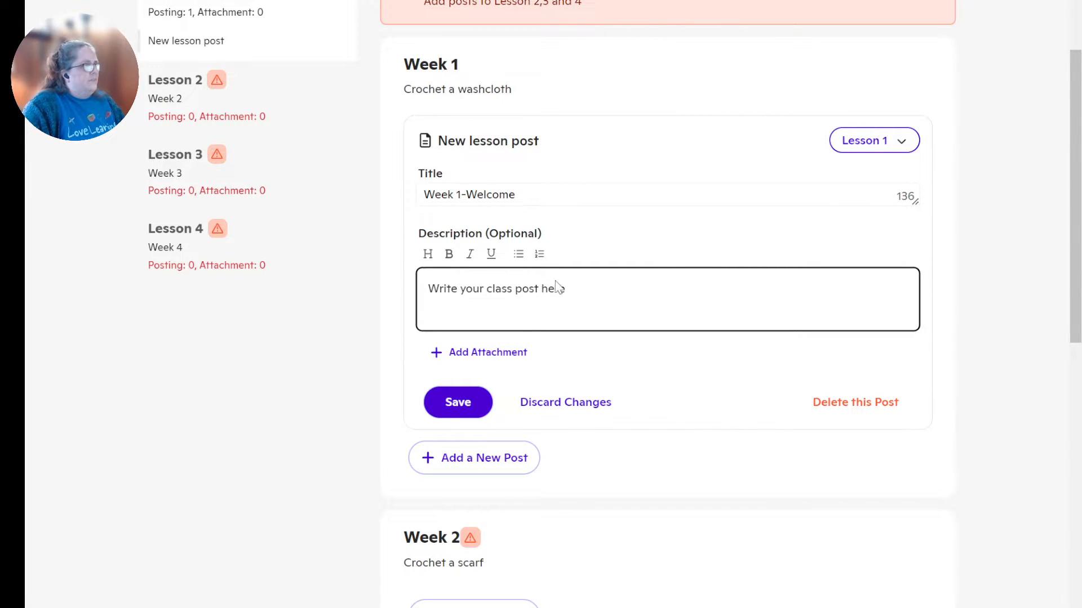
{"action": "left_click_drag", "start_coordinate": [541, 293], "coordinate": [401, 296]}
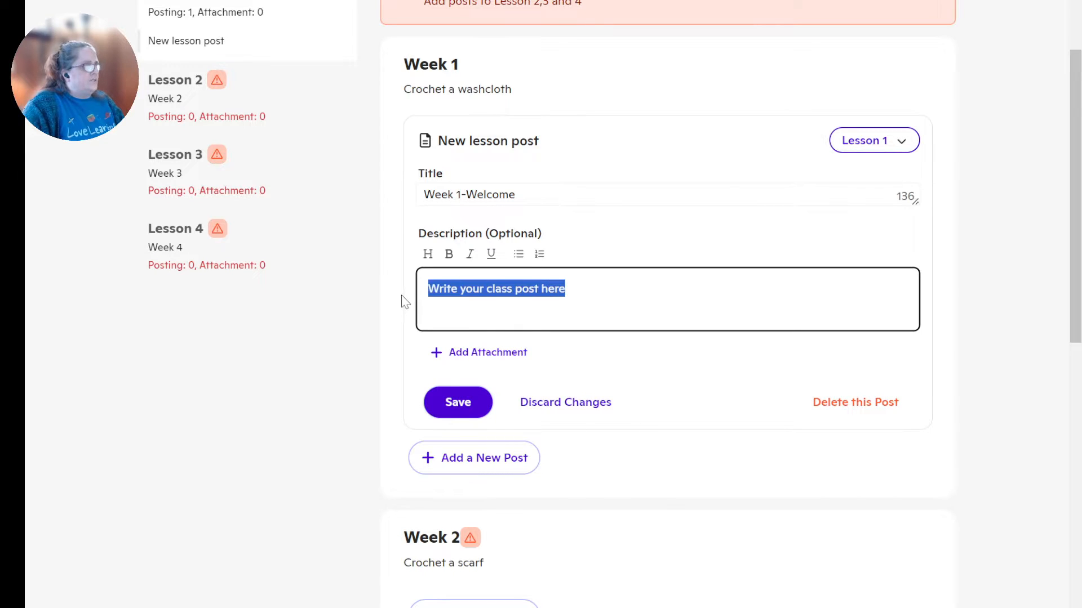
{"action": "key", "text": "ctrl+v"}
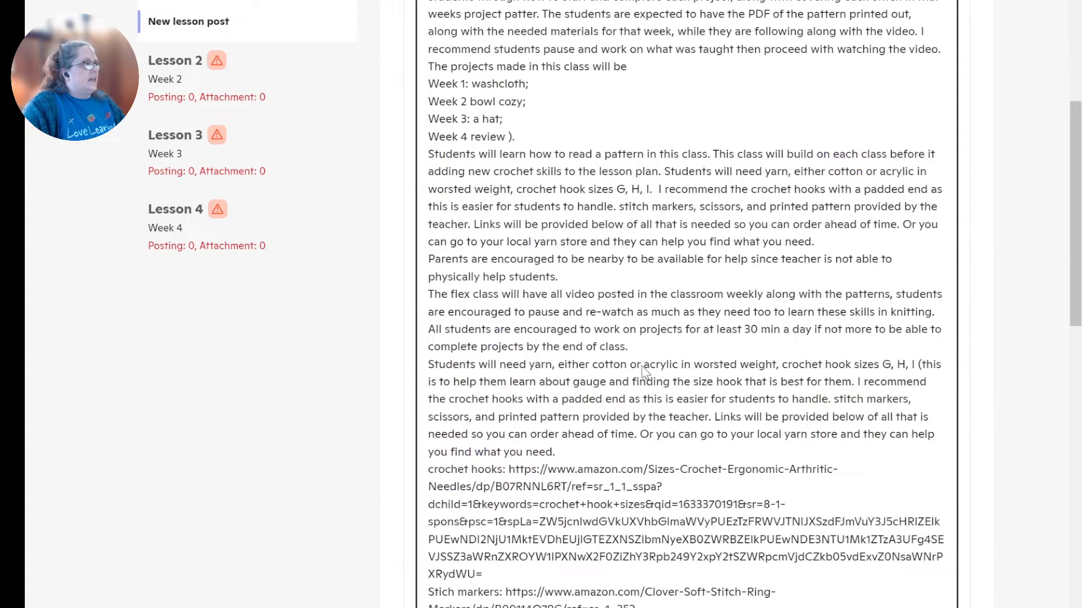
- Insert blank lines after the description's opening paragraph, the "The projects made in this class will be" line and the weekly project list
{"action": "scroll", "coordinate": [626, 97], "scroll_direction": "up", "scroll_amount": 3}
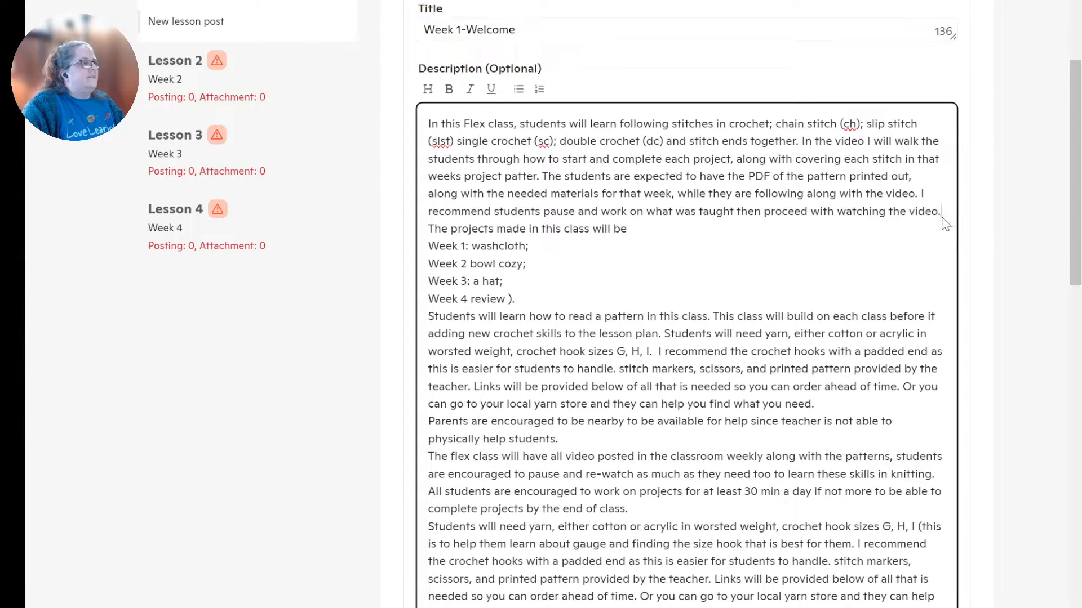
{"action": "key", "text": "Return"}
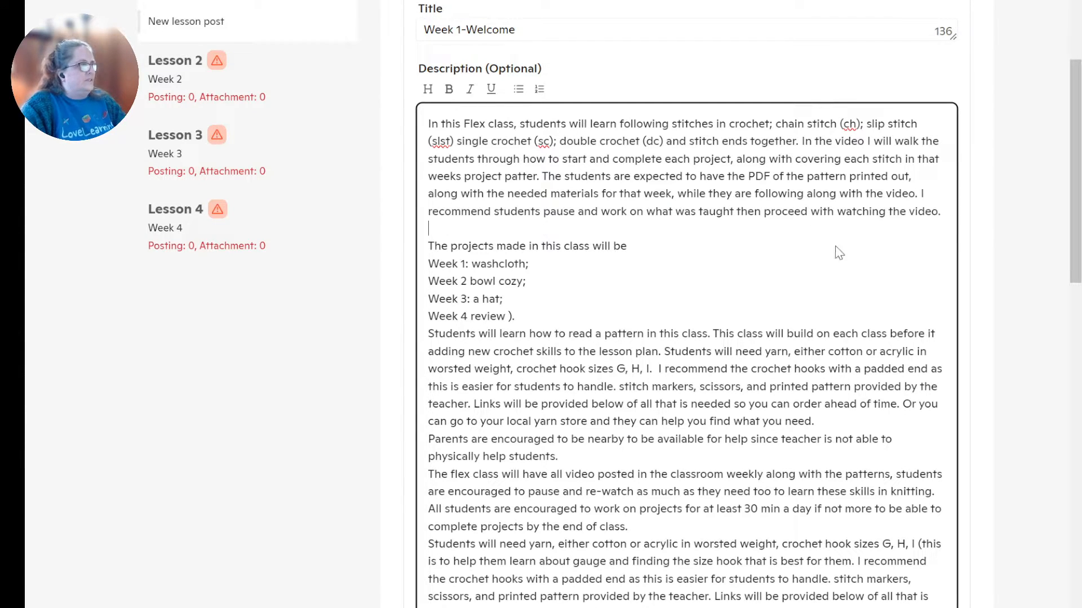
{"action": "left_click", "coordinate": [637, 248]}
{"action": "key", "text": "Return"}
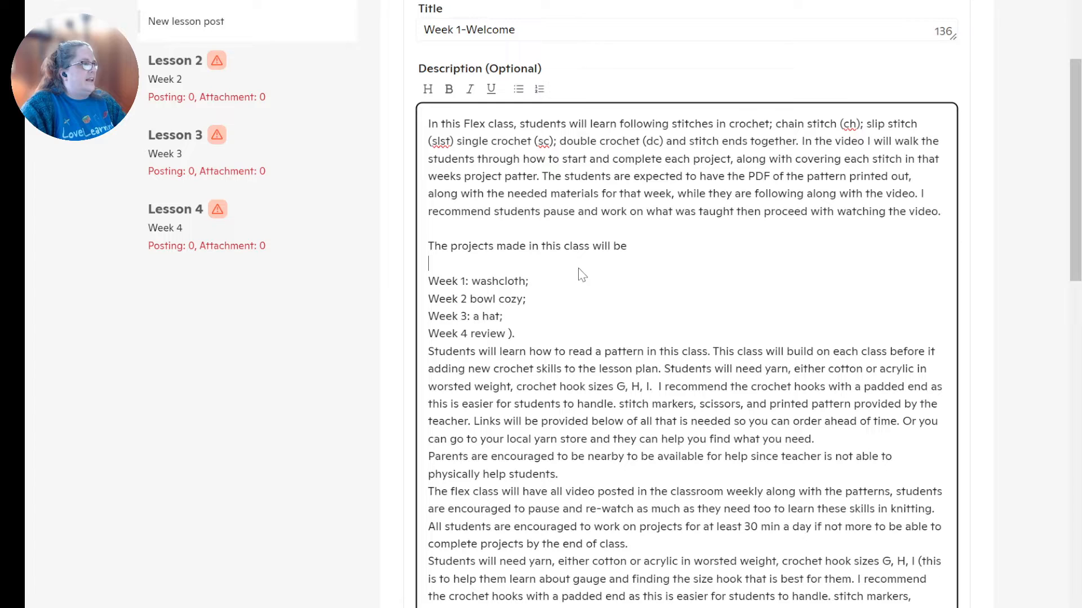
{"action": "left_click", "coordinate": [533, 336]}
{"action": "key", "text": "Return"}
- Insert blank lines after the paragraph on learning to read a pattern and the paragraph encouraging parents to be nearby
{"action": "scroll", "coordinate": [606, 354], "scroll_direction": "down", "scroll_amount": 3}
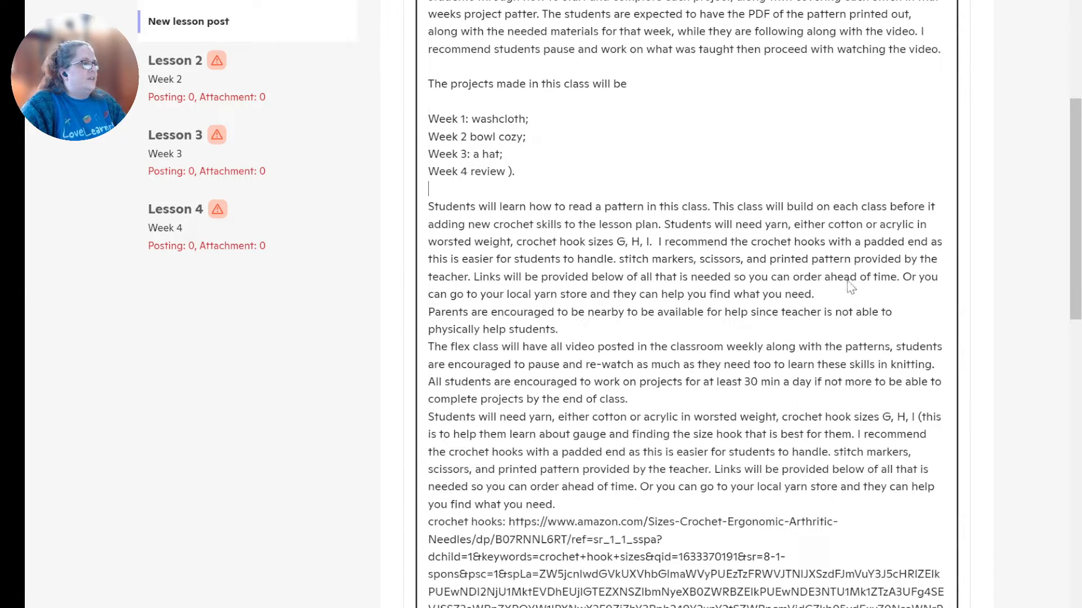
{"action": "left_click", "coordinate": [836, 297]}
{"action": "key", "text": "Return"}
{"action": "left_click", "coordinate": [578, 349]}
{"action": "key", "text": "Return"}
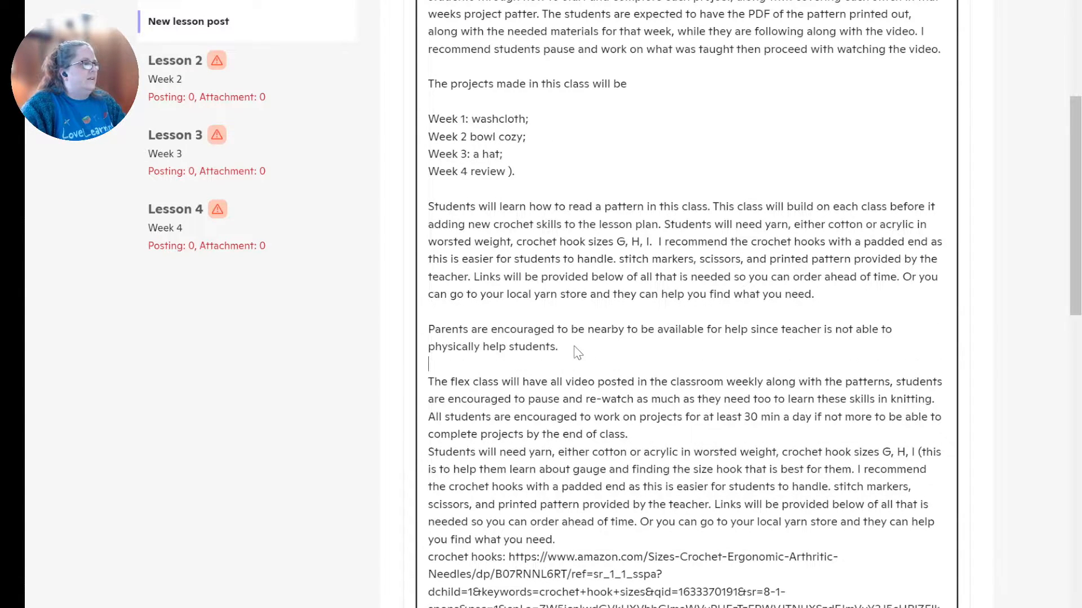
- Insert blank lines after the flex class video paragraph and the paragraph listing the yarn and hooks students need
{"action": "scroll", "coordinate": [620, 344], "scroll_direction": "down", "scroll_amount": 3}
{"action": "left_click", "coordinate": [657, 276]}
{"action": "key", "text": "Return"}
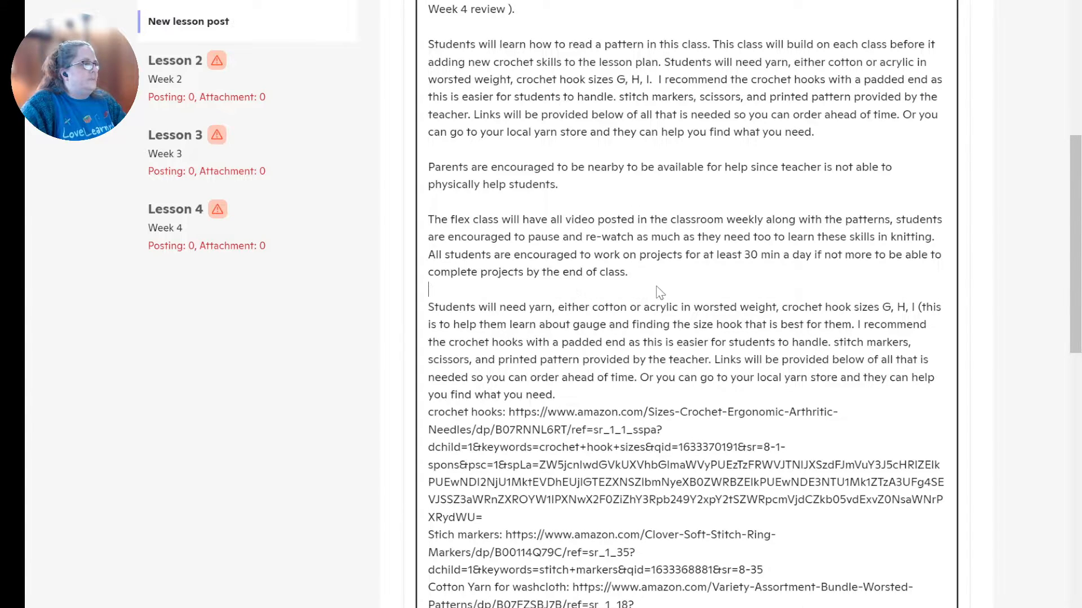
{"action": "left_click", "coordinate": [573, 394]}
{"action": "key", "text": "Return"}
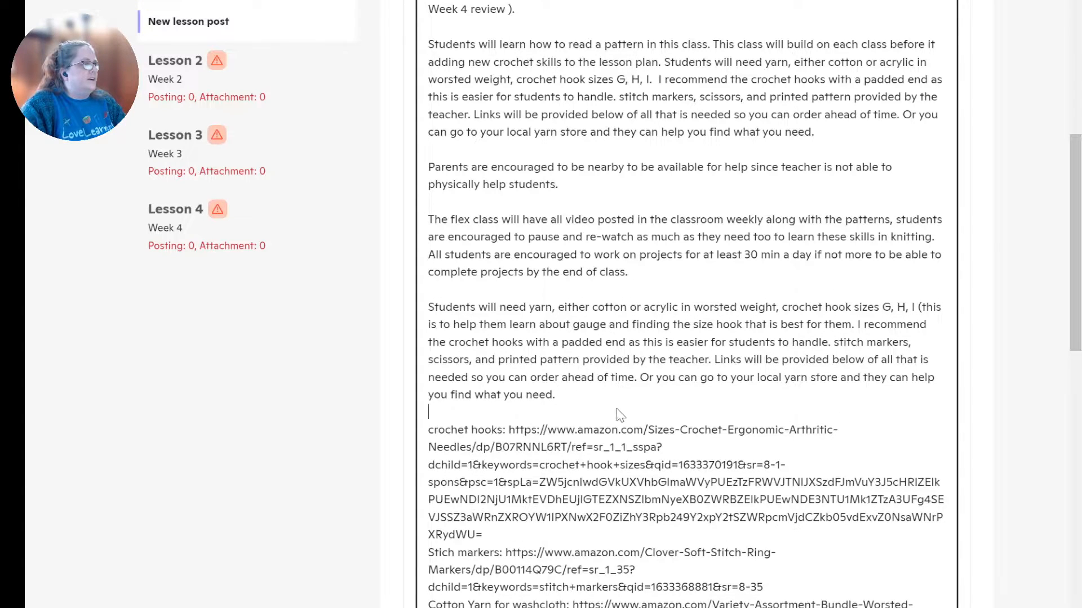
- Put the crochet hooks link on its own line and separate it from the stitch markers entry with a blank line
{"action": "scroll", "coordinate": [630, 406], "scroll_direction": "down", "scroll_amount": 3}
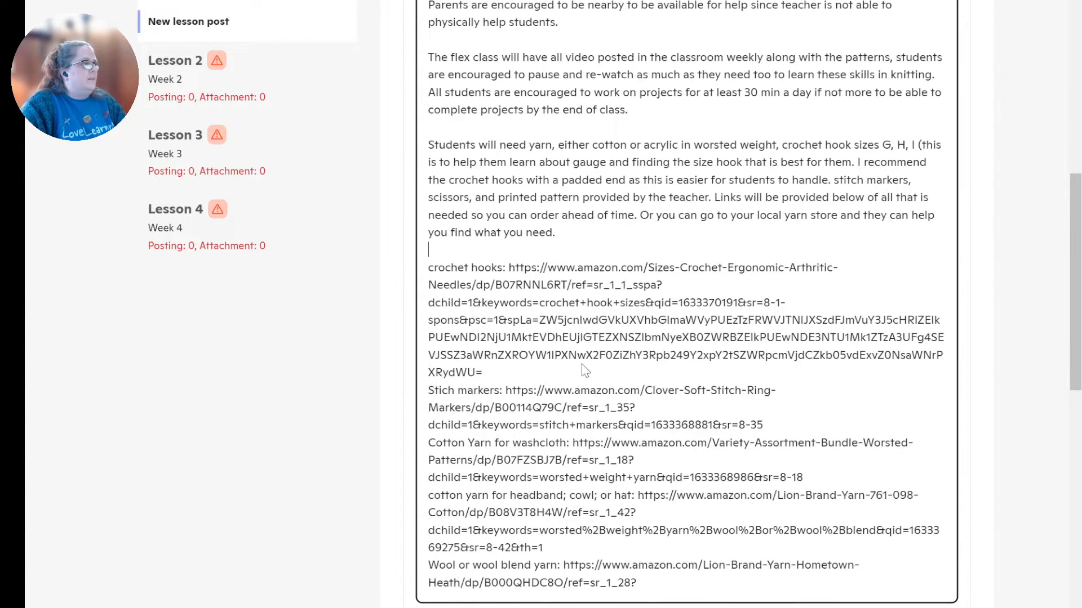
{"action": "left_click", "coordinate": [501, 379]}
{"action": "key", "text": "Return"}
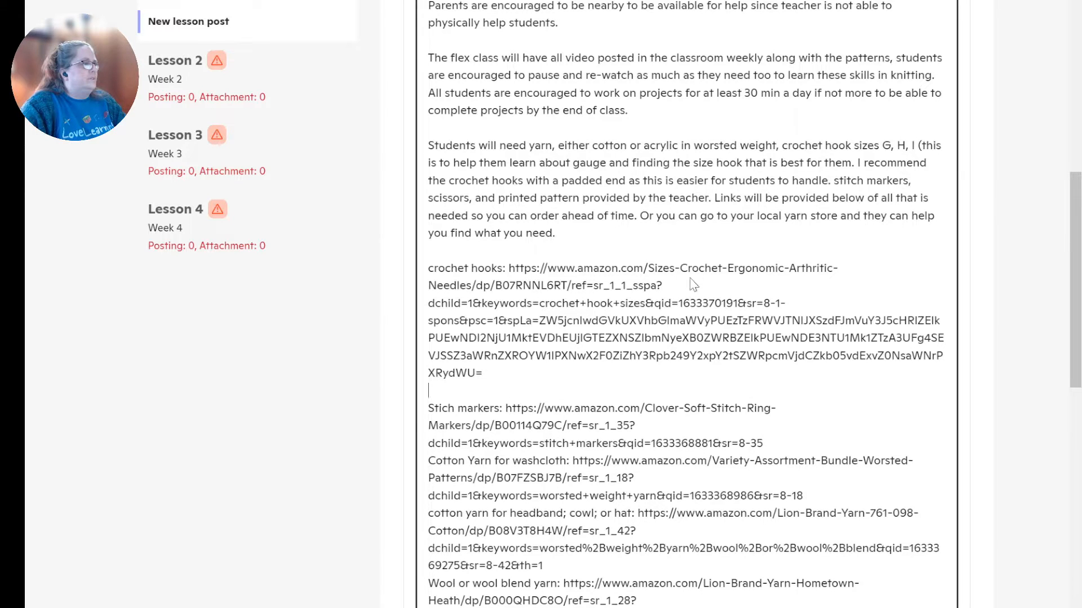
{"action": "key", "text": "Return"}
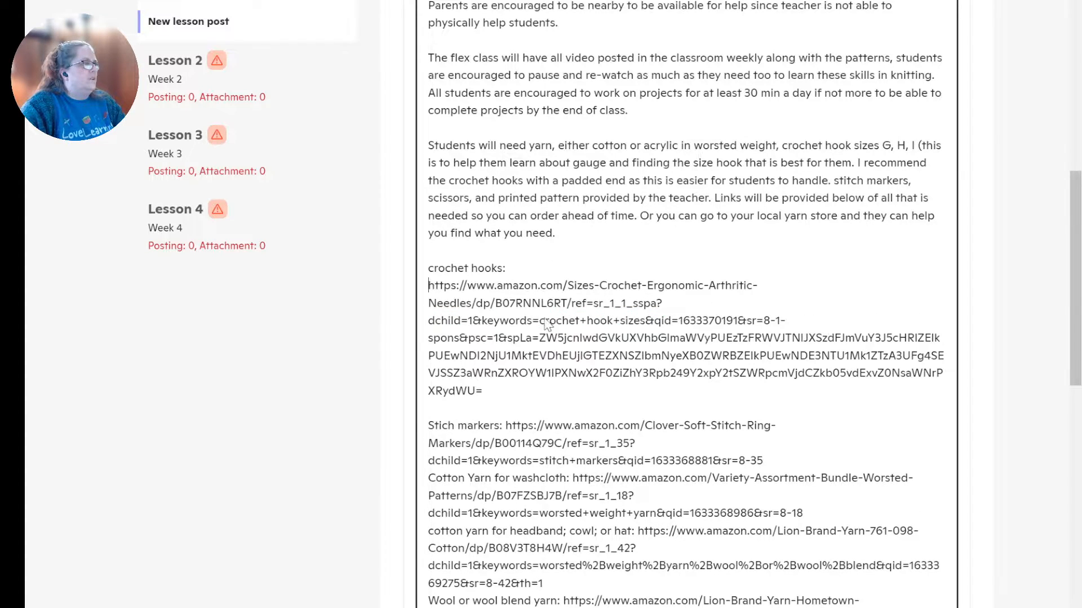
- Separate the stitch markers, washcloth yarn, headband yarn and wool yarn link entries with blank lines
{"action": "scroll", "coordinate": [569, 333], "scroll_direction": "down", "scroll_amount": 3}
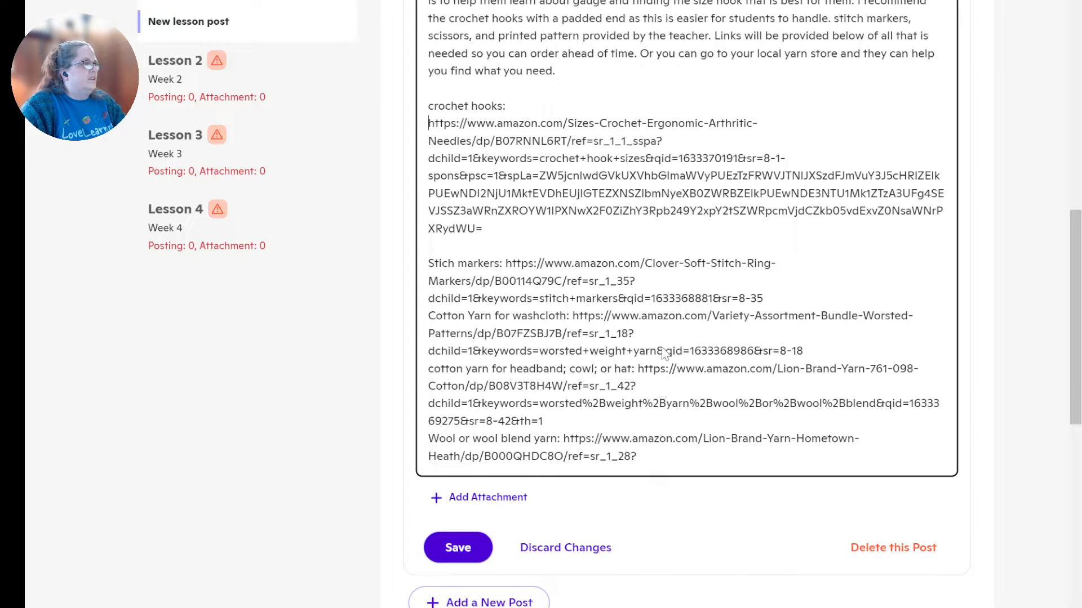
{"action": "left_click", "coordinate": [558, 424]}
{"action": "key", "text": "Return"}
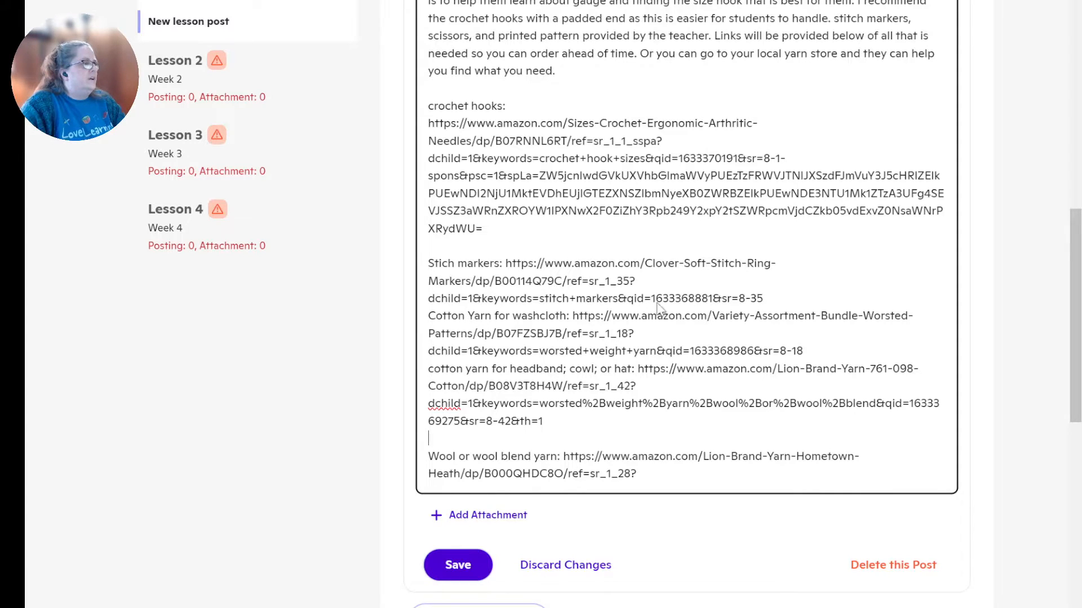
{"action": "left_click", "coordinate": [776, 305]}
{"action": "key", "text": "Return"}
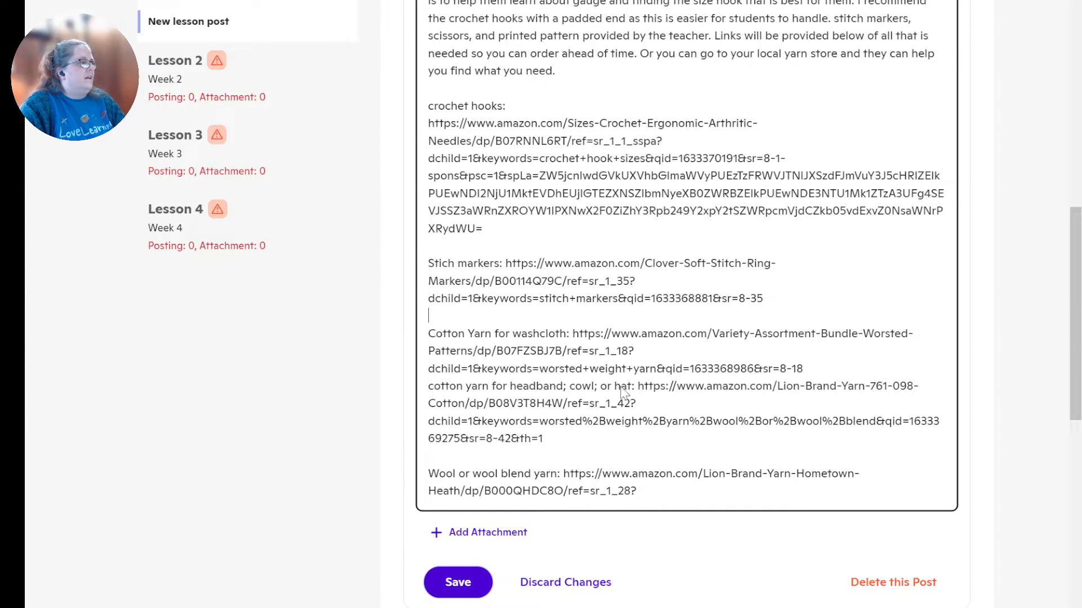
{"action": "key", "text": "Return"}
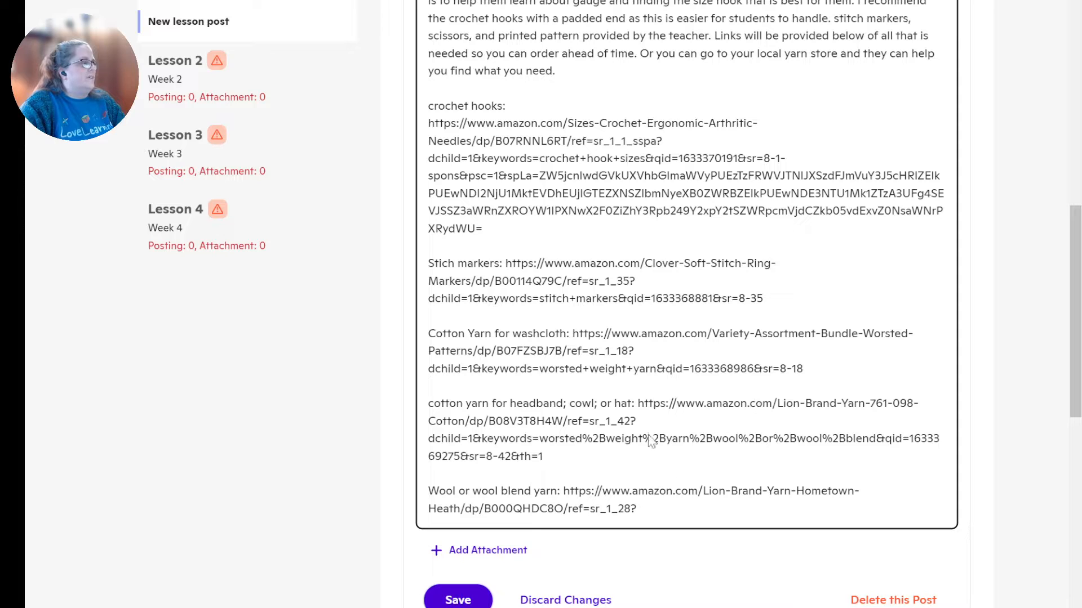
- Review the spacing of the whole description, save the Week 1 welcome post and return to the list of lesson posts
{"action": "scroll", "coordinate": [666, 448], "scroll_direction": "down", "scroll_amount": 1}
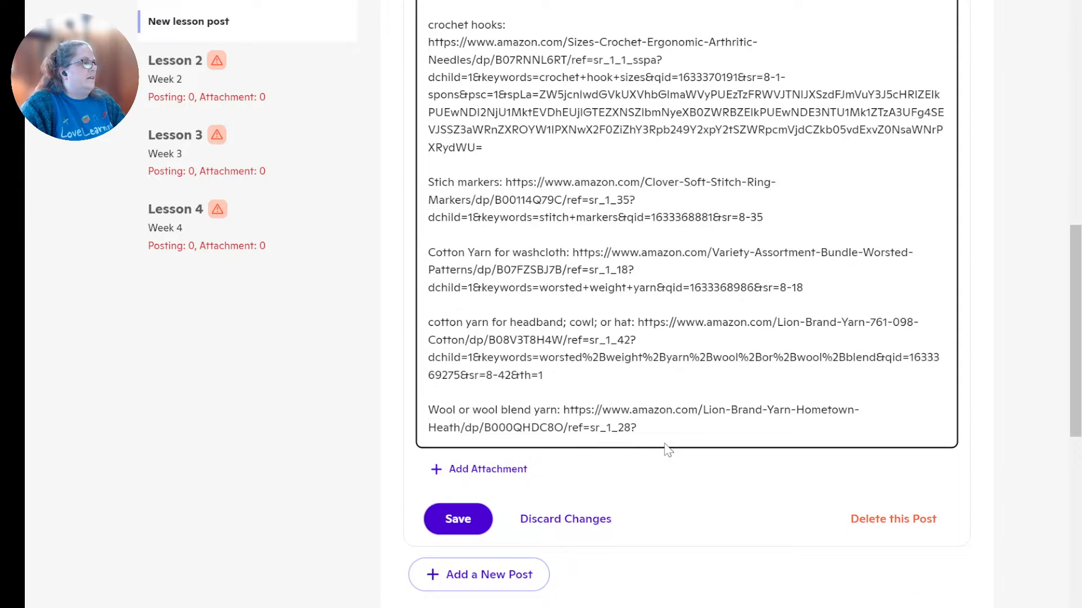
{"action": "scroll", "coordinate": [640, 483], "scroll_direction": "up", "scroll_amount": 7}
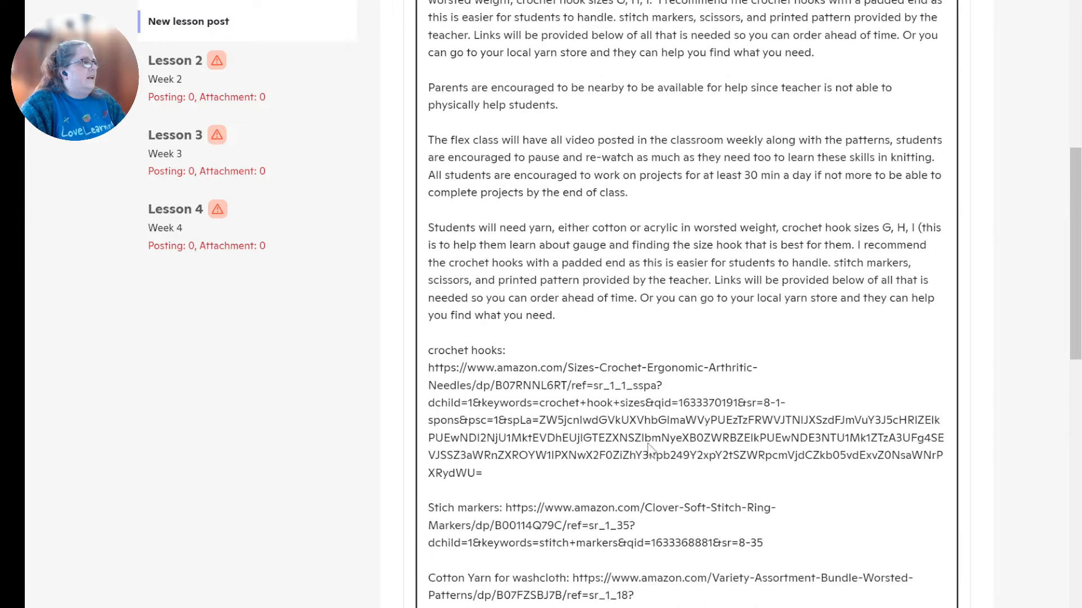
{"action": "scroll", "coordinate": [652, 444], "scroll_direction": "up", "scroll_amount": 3}
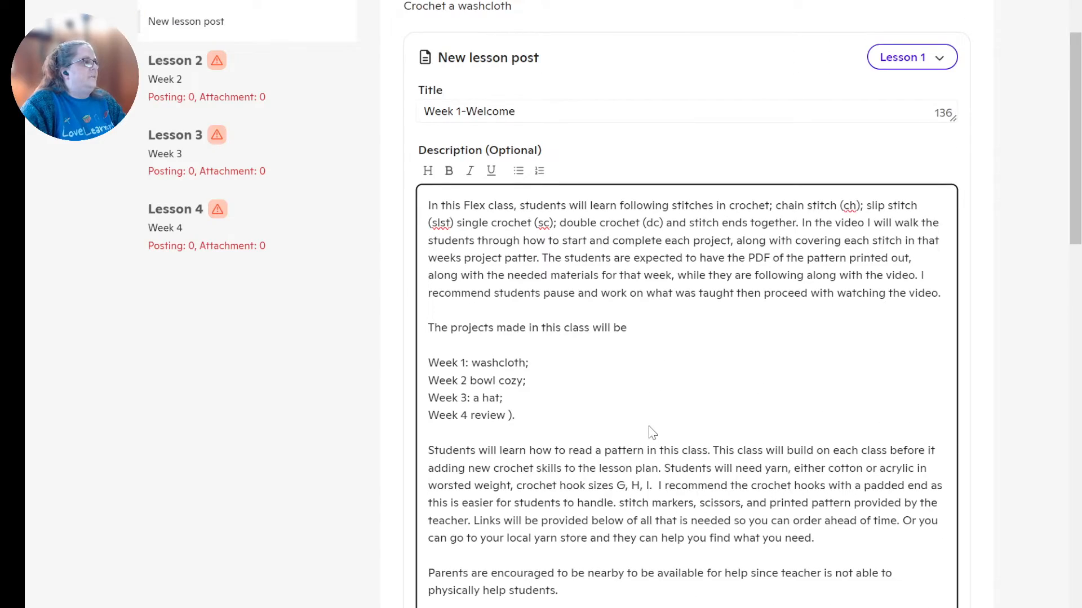
{"action": "scroll", "coordinate": [652, 428], "scroll_direction": "down", "scroll_amount": 2}
{"action": "scroll", "coordinate": [652, 428], "scroll_direction": "up", "scroll_amount": 2}
{"action": "scroll", "coordinate": [651, 428], "scroll_direction": "down", "scroll_amount": 4}
{"action": "scroll", "coordinate": [652, 430], "scroll_direction": "down", "scroll_amount": 7}
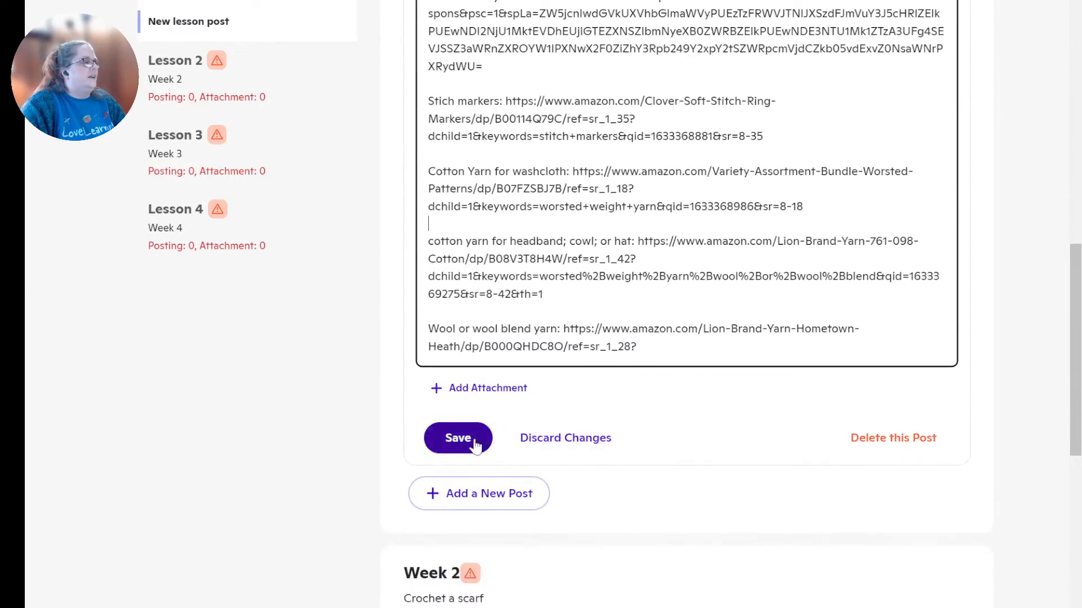
{"action": "left_click", "coordinate": [475, 445]}
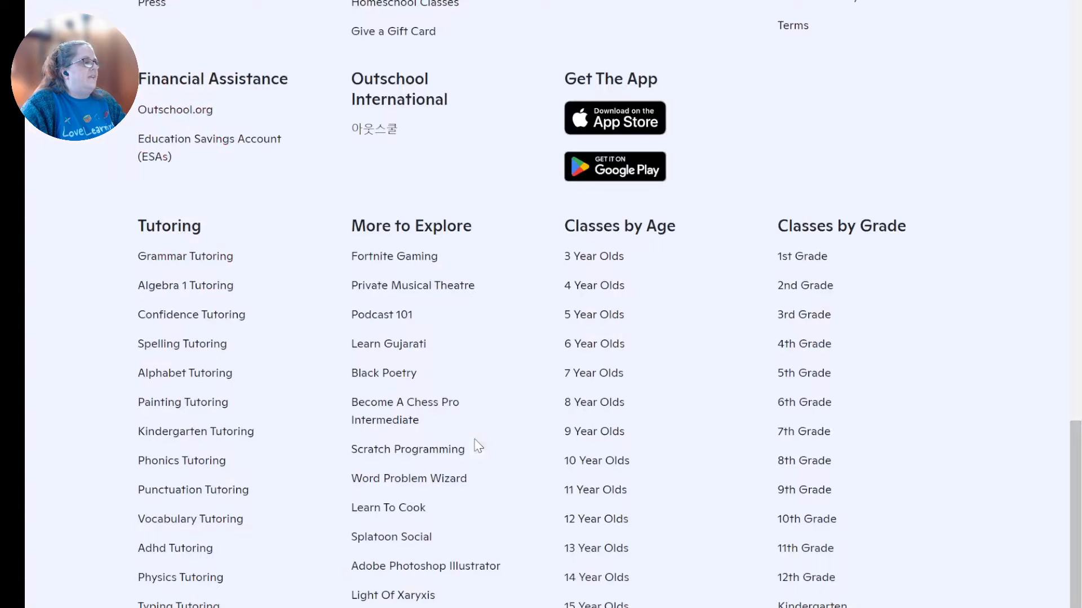
{"action": "scroll", "coordinate": [620, 321], "scroll_direction": "up", "scroll_amount": 20}
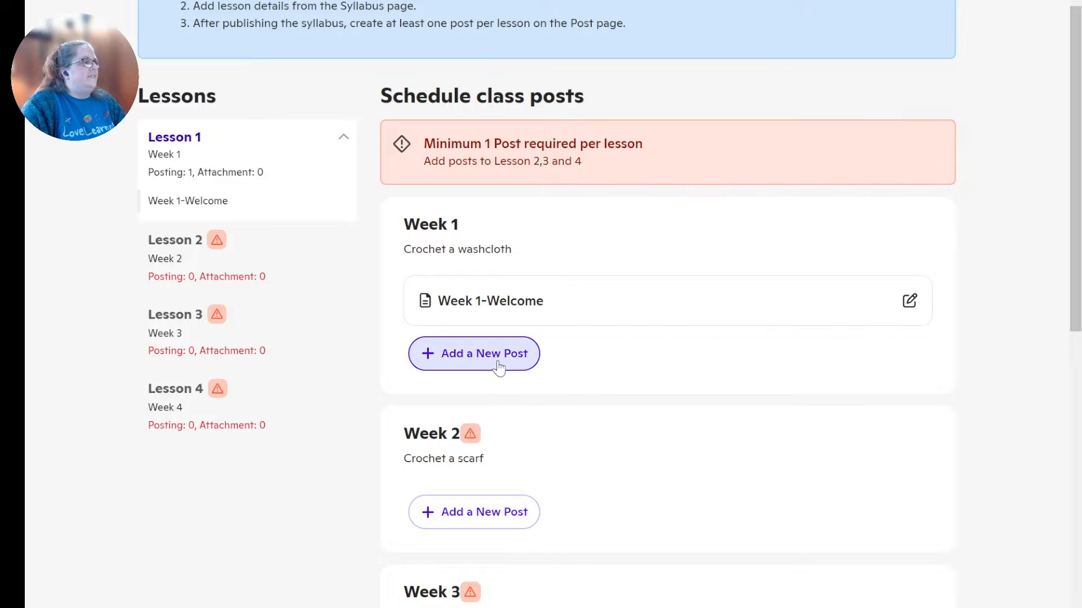
- Add a second post to Week 1 and title it "Week 1-Crochet Washcloth"
{"action": "left_click", "coordinate": [498, 367]}
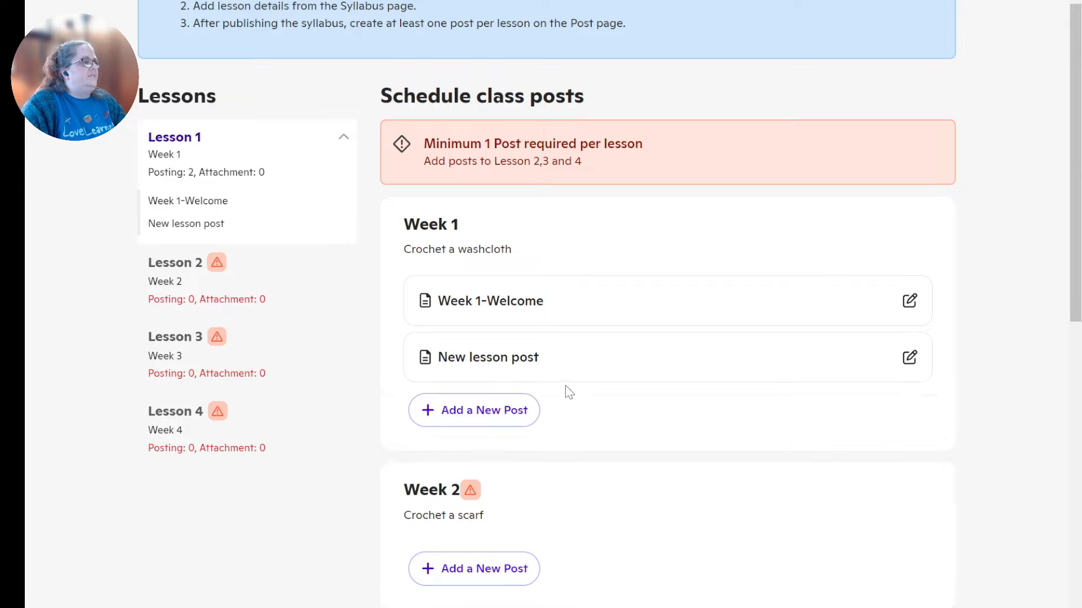
{"action": "left_click", "coordinate": [910, 358]}
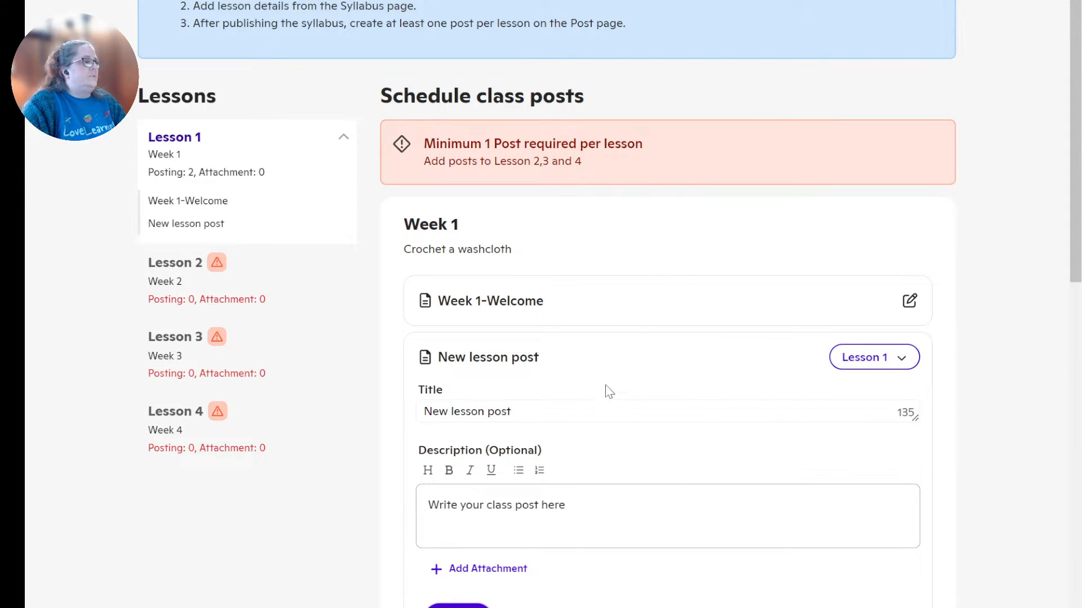
{"action": "left_click_drag", "start_coordinate": [515, 412], "coordinate": [363, 411]}
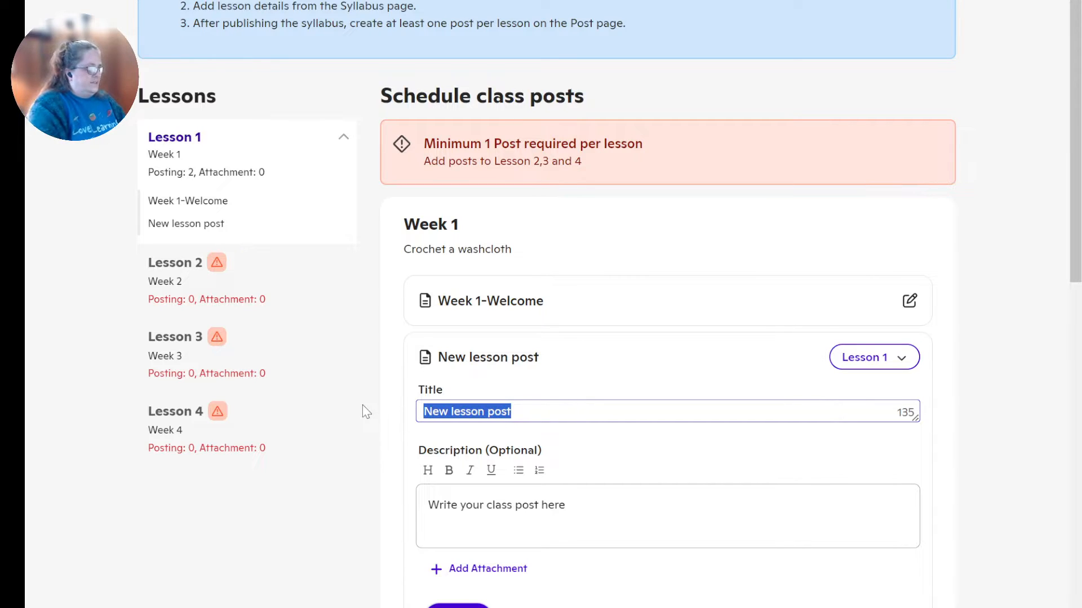
{"action": "type", "text": "Welco"}
{"action": "key", "text": "BackSpace"}
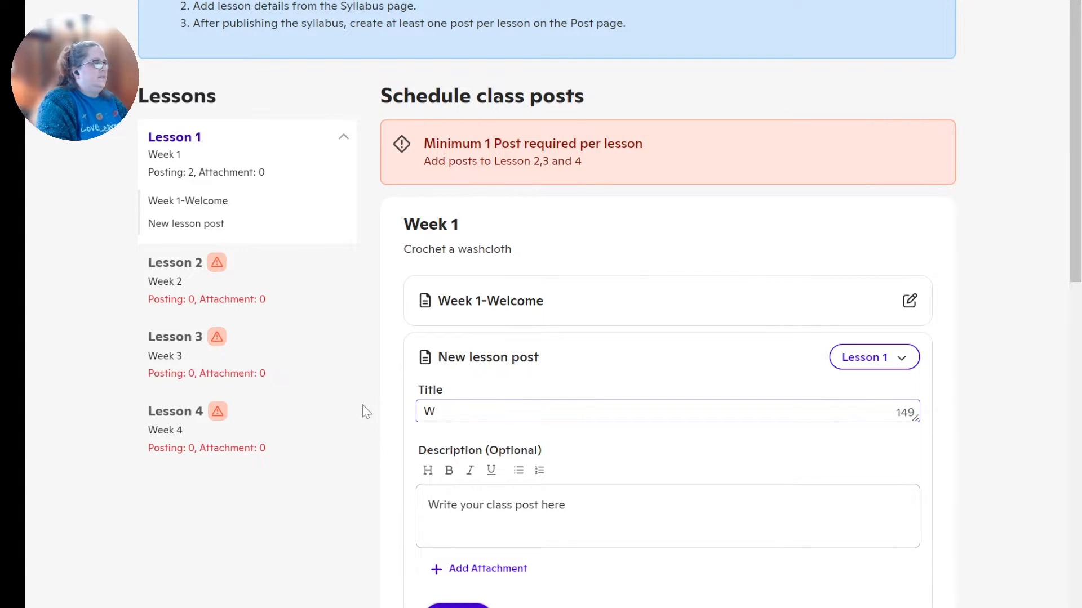
{"action": "key", "text": "BackSpace"}
{"action": "type", "text": "Week 1"}
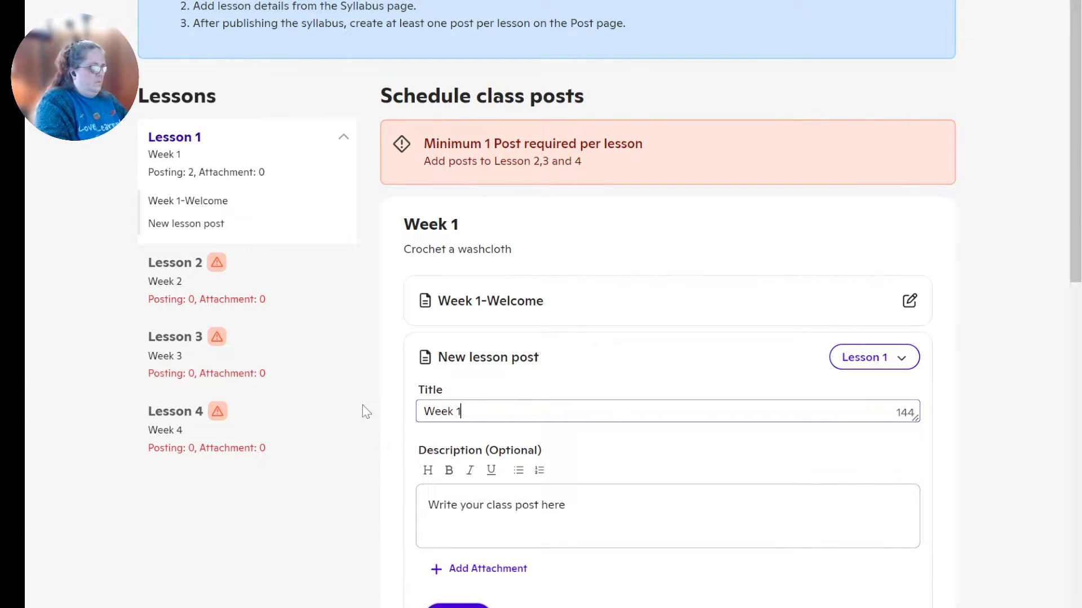
{"action": "type", "text": "-Cro"}
{"action": "key", "text": "BackSpace"}
{"action": "key", "text": "BackSpace"}
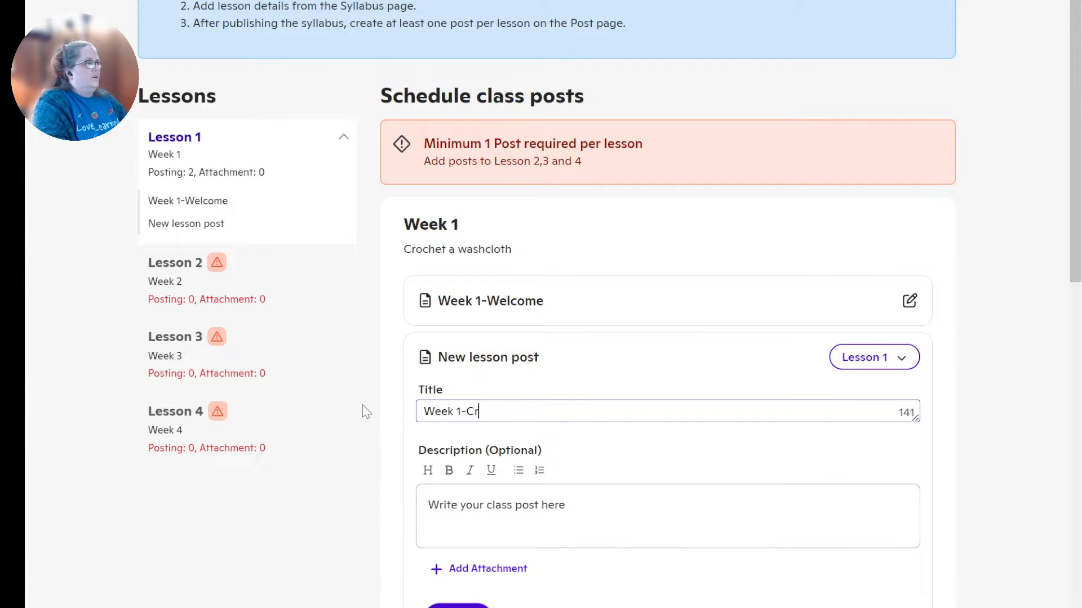
{"action": "type", "text": "rochet Wash"}
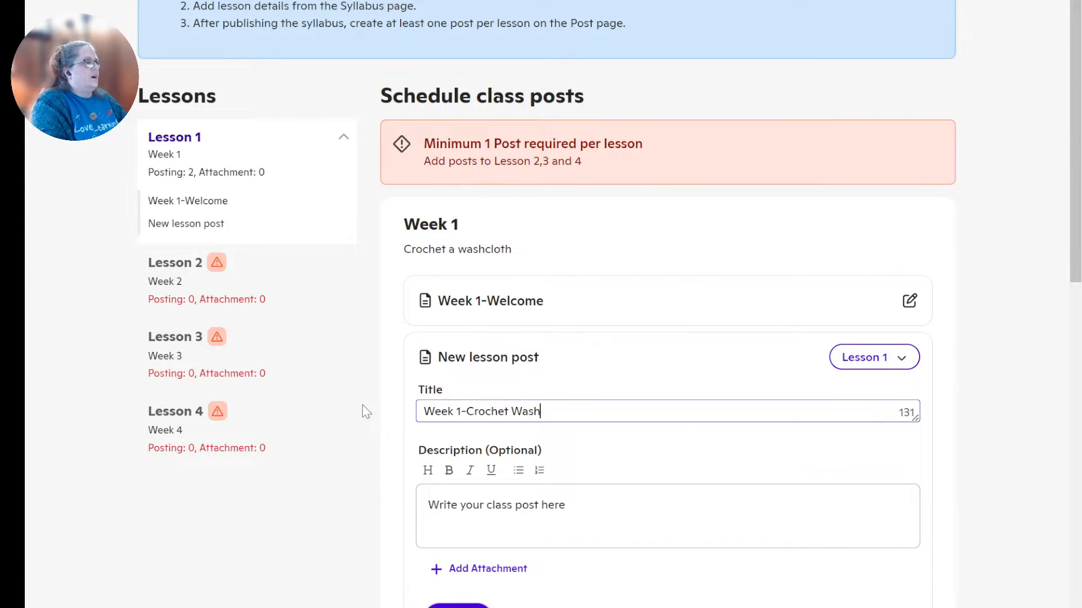
{"action": "type", "text": "cloth"}
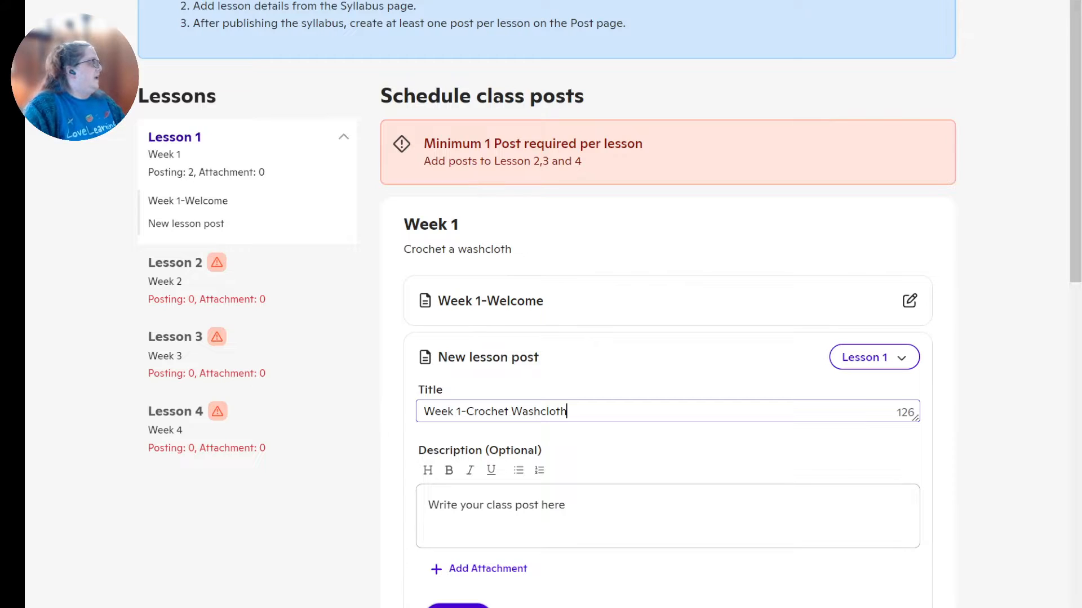
{"action": "key", "text": "Tab"}
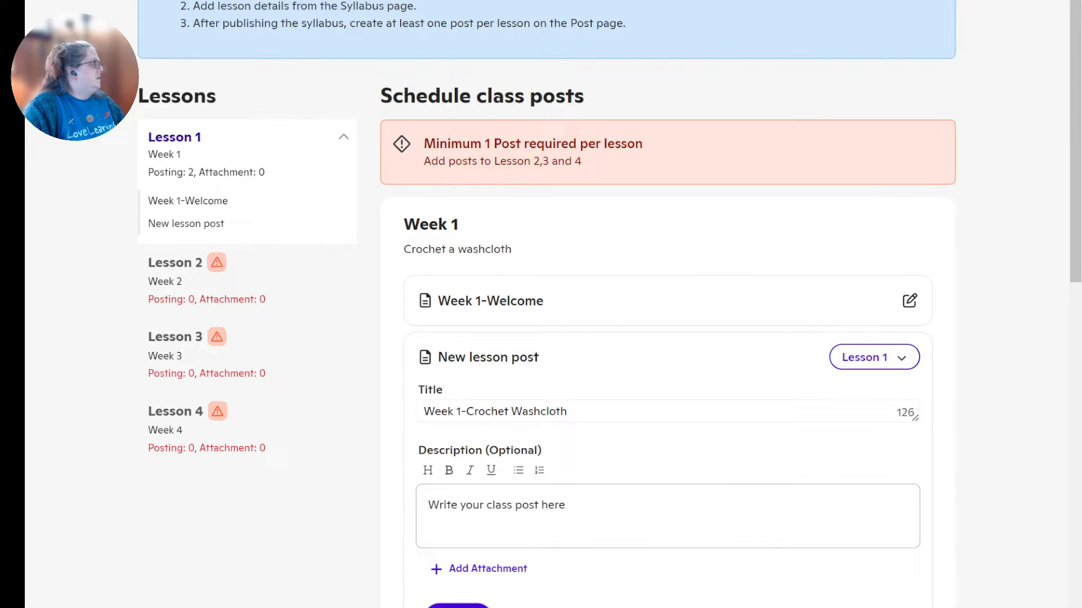
- Replace the placeholder description with the washcloth message, from "Hi," and "Ok so today we start learning to crochet" through "Happy Crocheting." and "YT video:"
{"action": "left_click", "coordinate": [496, 509]}
{"action": "type", "text": "Hi, Ok so today we start learning to crochet. Our first project is a washcloth. Please feel free to post questions, comments, videos, pictures to share as you move through this class. Happy Crocheting. YT video:"}
{"action": "left_click", "coordinate": [552, 592]}
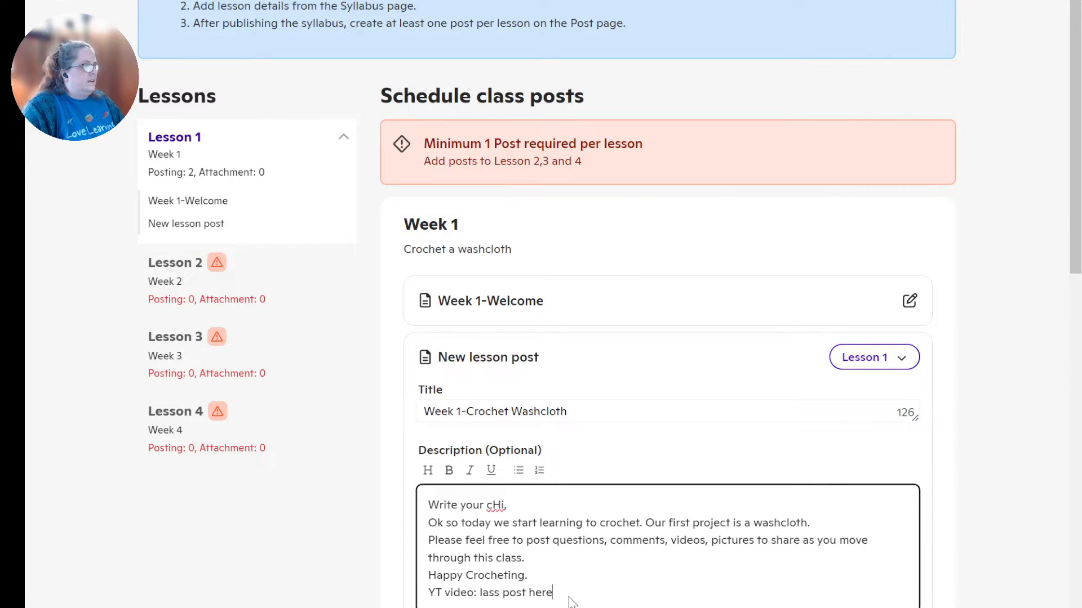
{"action": "left_click_drag", "start_coordinate": [571, 602], "coordinate": [393, 507]}
{"action": "type", "text": "Hi, Ok so today we start learning to crochet. Our first project is a washcloth. Please feel free to post questions, comments, videos, pictures to share as you move through this class. Happy Crocheting. YT video:"}
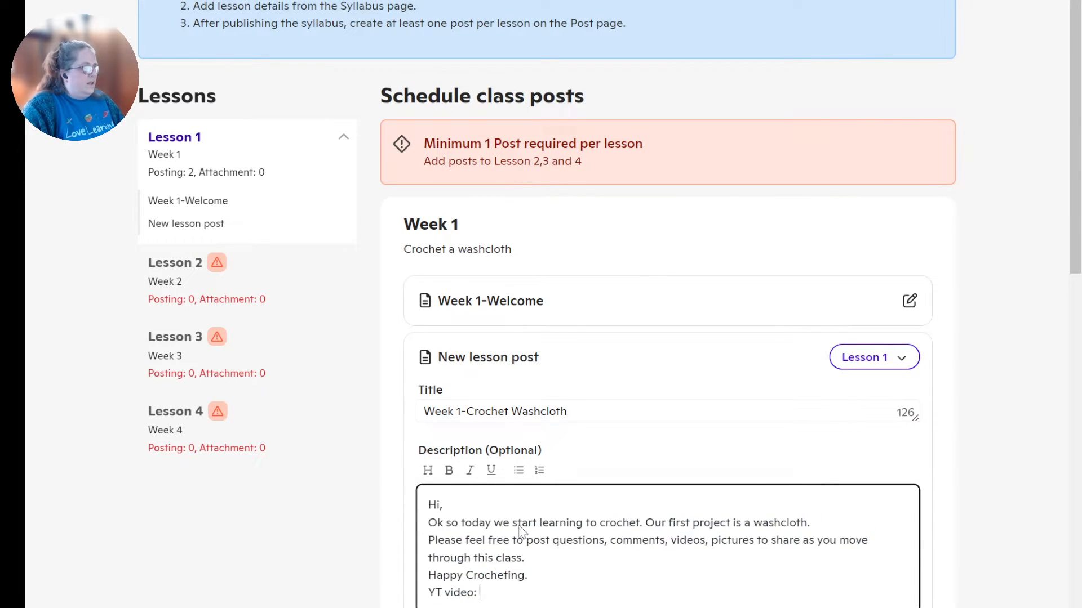
- Insert blank lines after the "Hi," greeting and after the paragraph inviting questions, comments, videos and pictures
{"action": "left_click", "coordinate": [469, 508]}
{"action": "key", "text": "Return"}
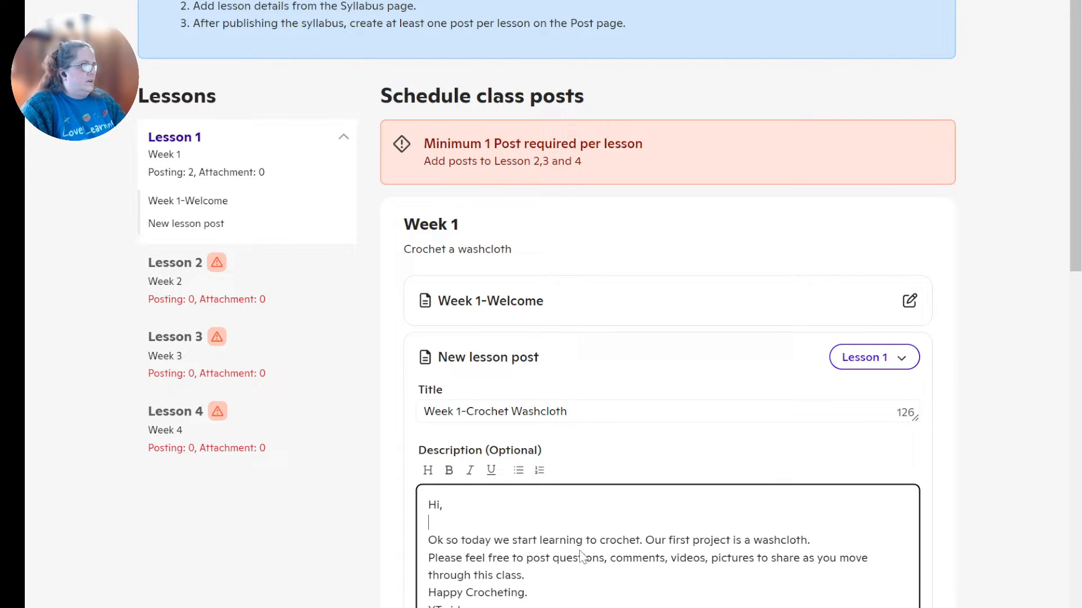
{"action": "left_click", "coordinate": [539, 576]}
{"action": "key", "text": "Return"}
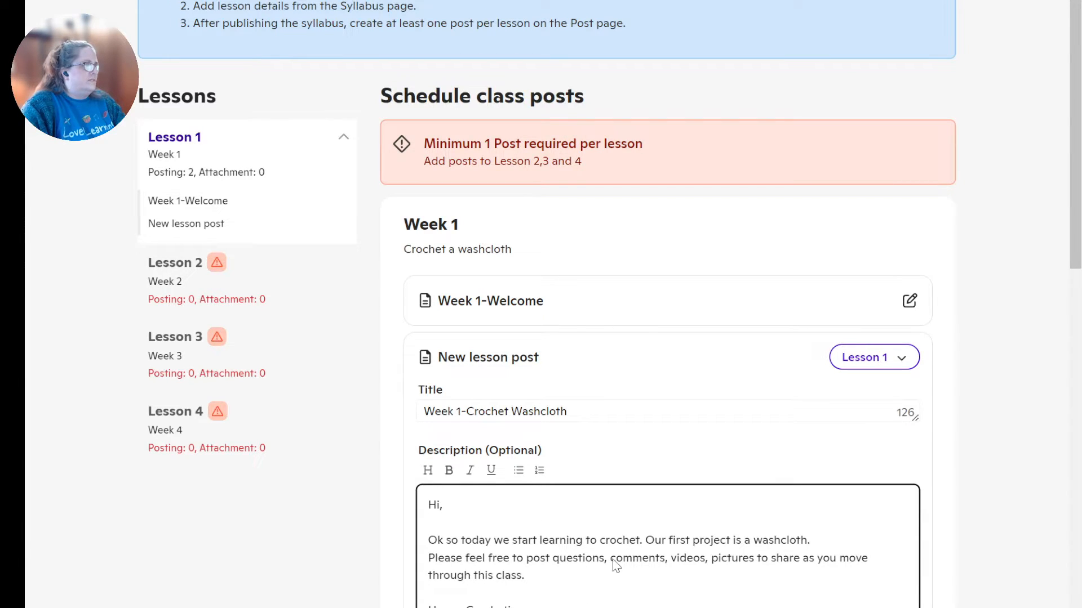
- Attach the file Crochet Washcloth-1.pdf to the Week 1-Crochet Washcloth post
{"action": "scroll", "coordinate": [498, 528], "scroll_direction": "down", "scroll_amount": 3}
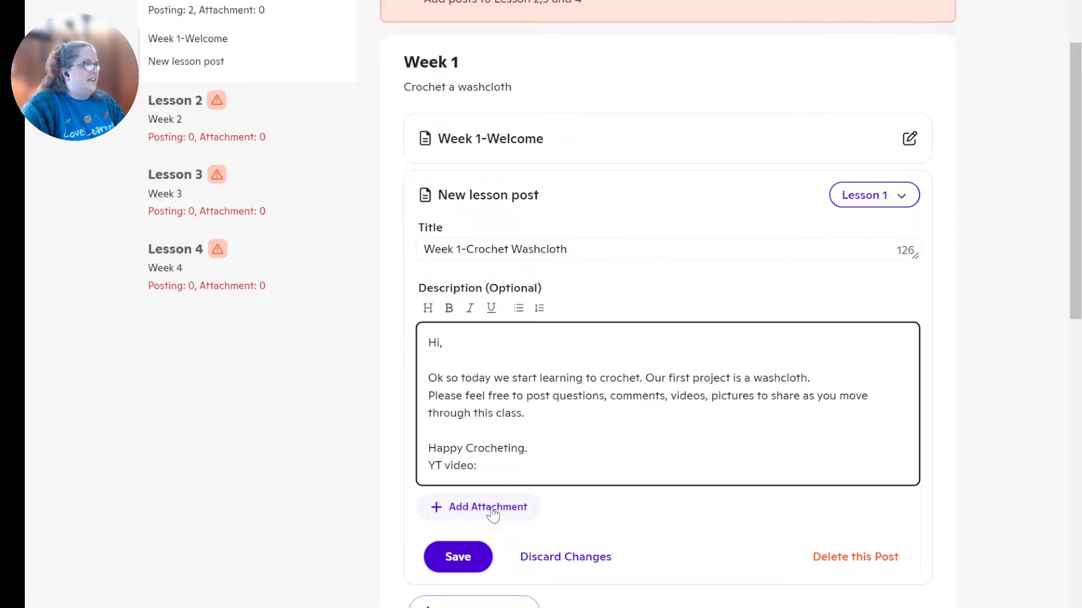
{"action": "left_click", "coordinate": [488, 508]}
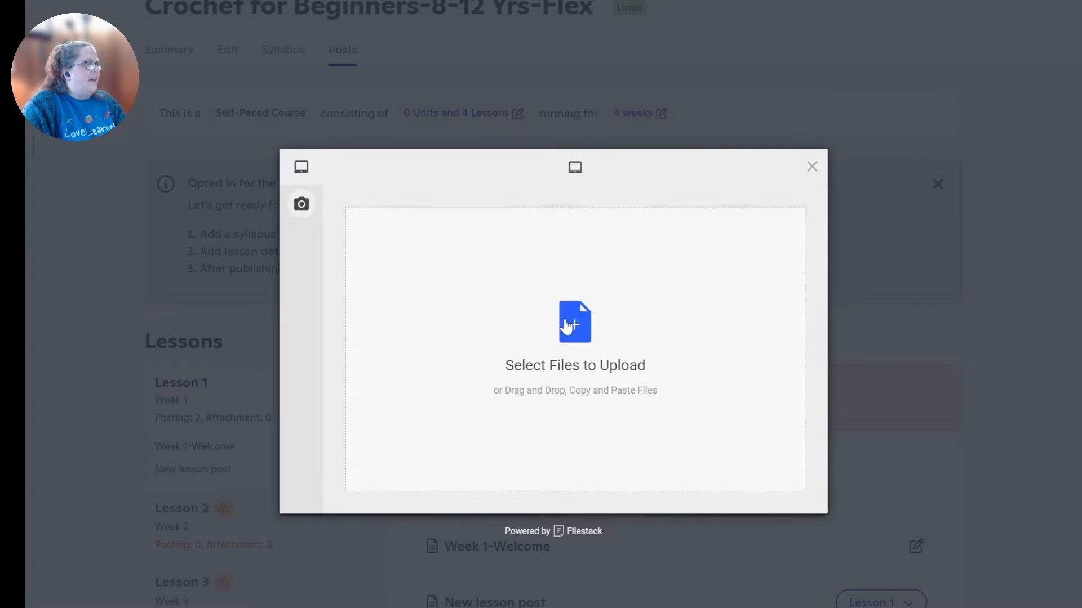
{"action": "left_click", "coordinate": [567, 326]}
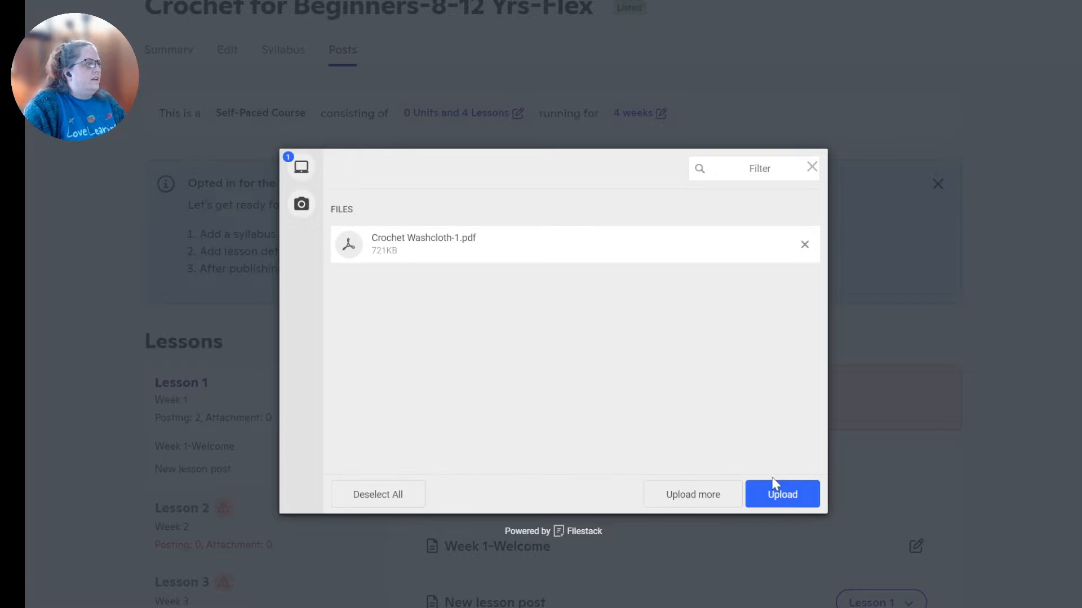
{"action": "left_click", "coordinate": [773, 494]}
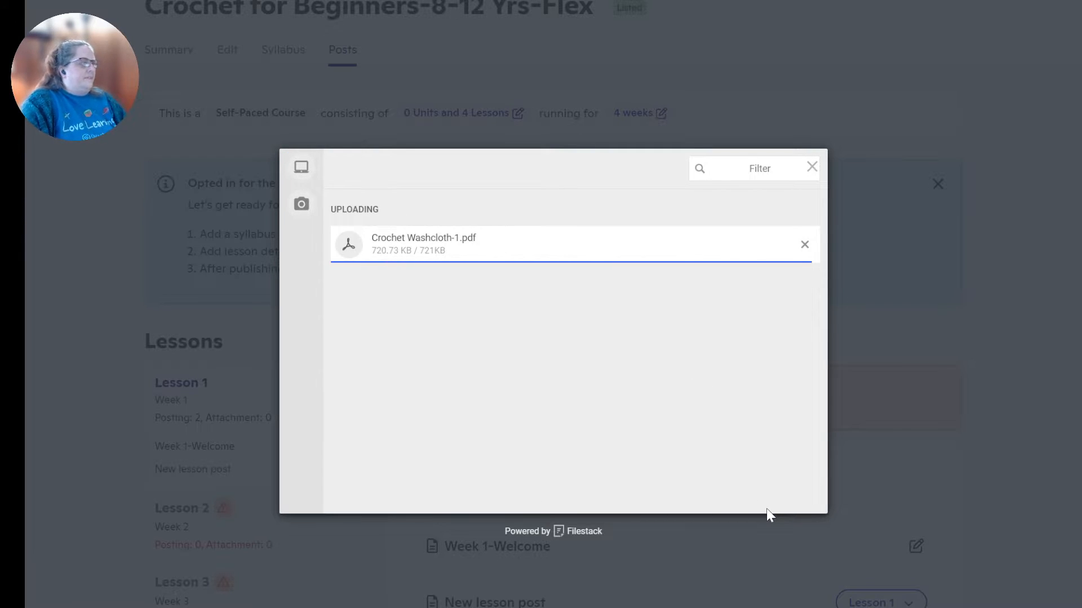
{"action": "scroll", "coordinate": [756, 441], "scroll_direction": "down", "scroll_amount": 10}
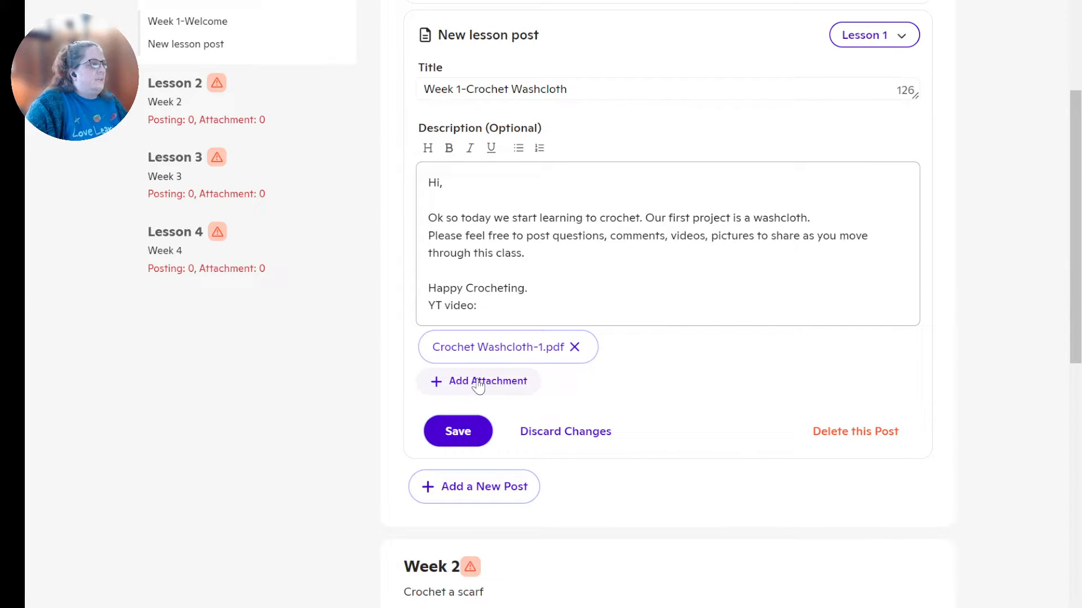
{"action": "left_click", "coordinate": [543, 295]}
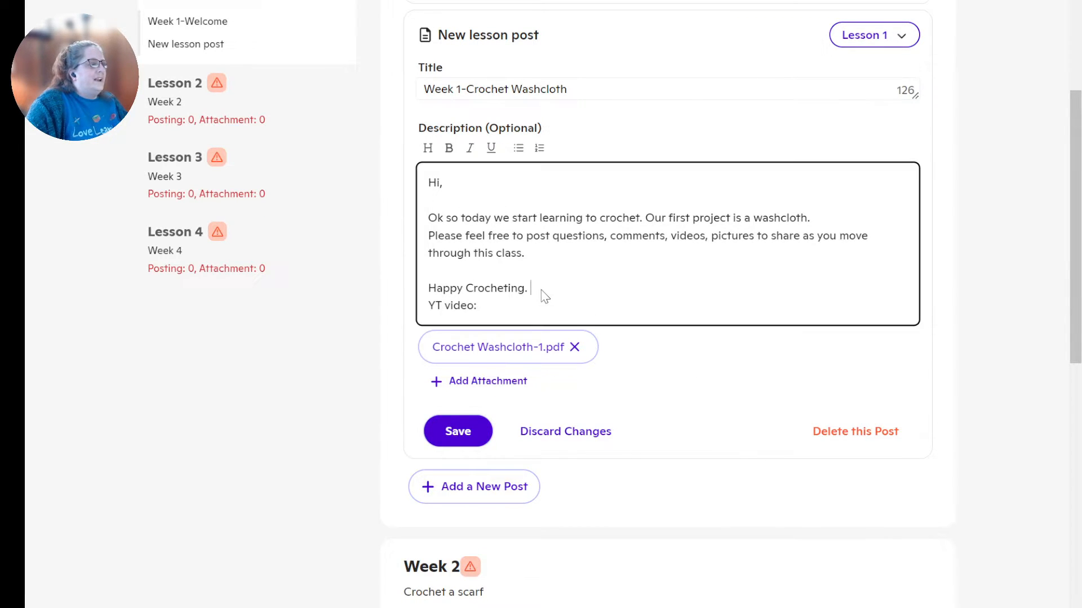
{"action": "key", "text": "Return"}
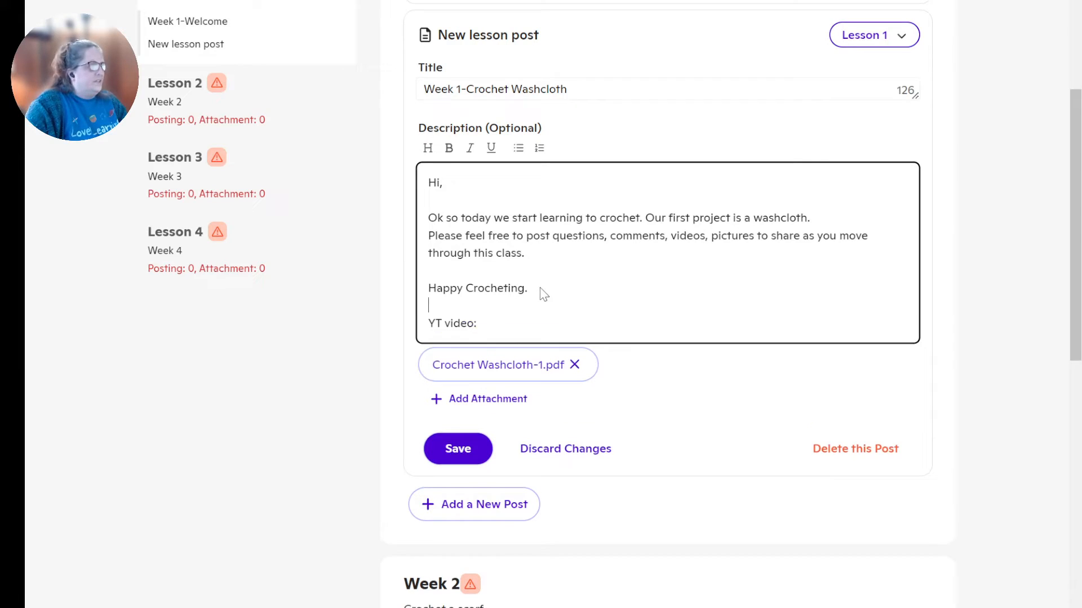
{"action": "left_click", "coordinate": [486, 399]}
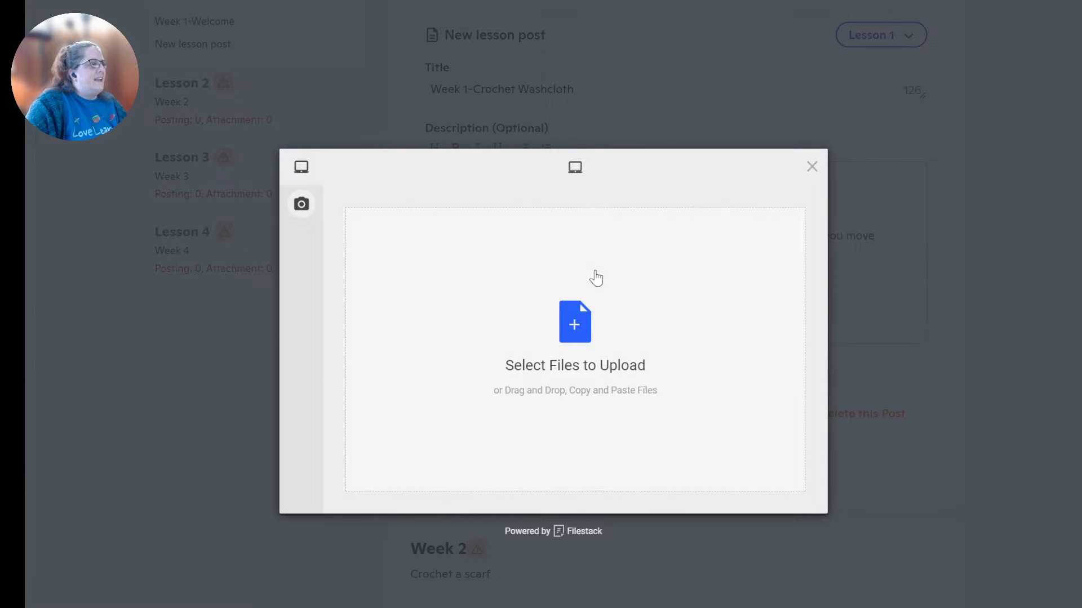
{"action": "left_click", "coordinate": [811, 167]}
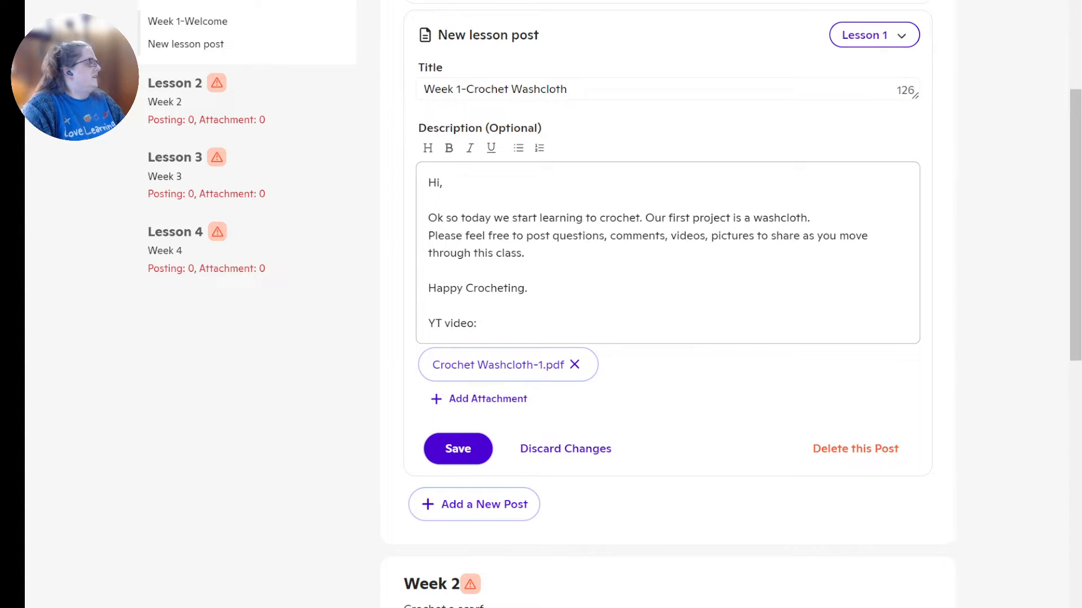
{"action": "left_click", "coordinate": [494, 330]}
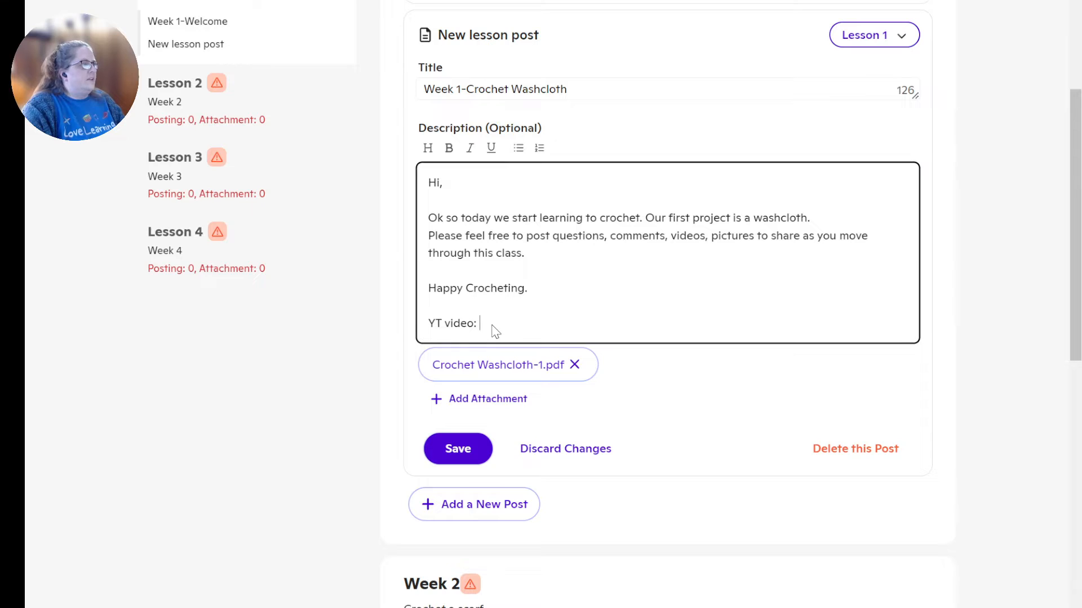
{"action": "type", "text": "https://youtu.be/SIZY0K4ibjw"}
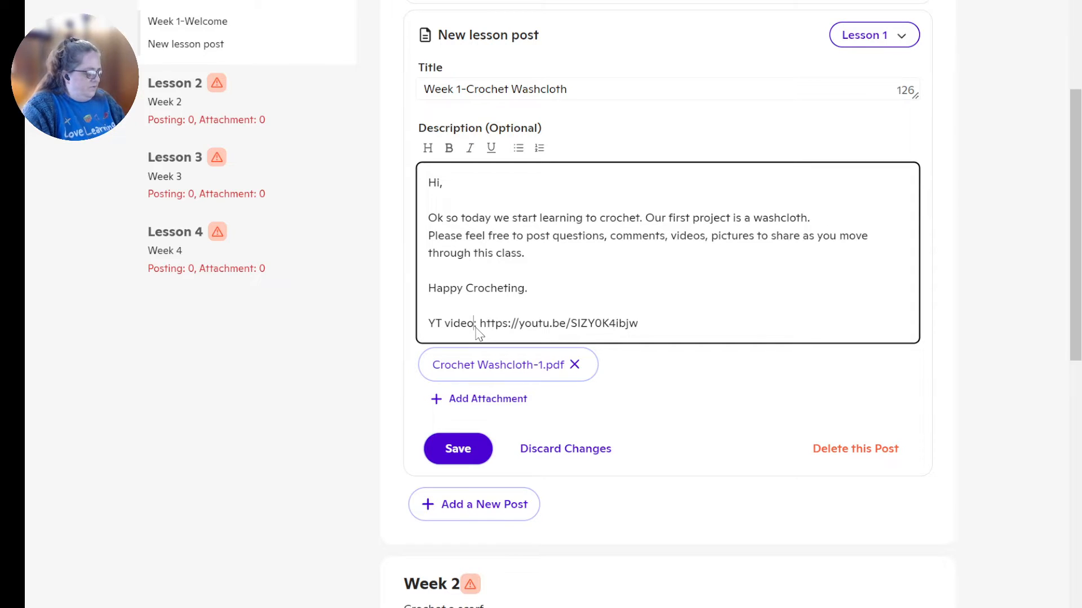
{"action": "type", "text": "1"}
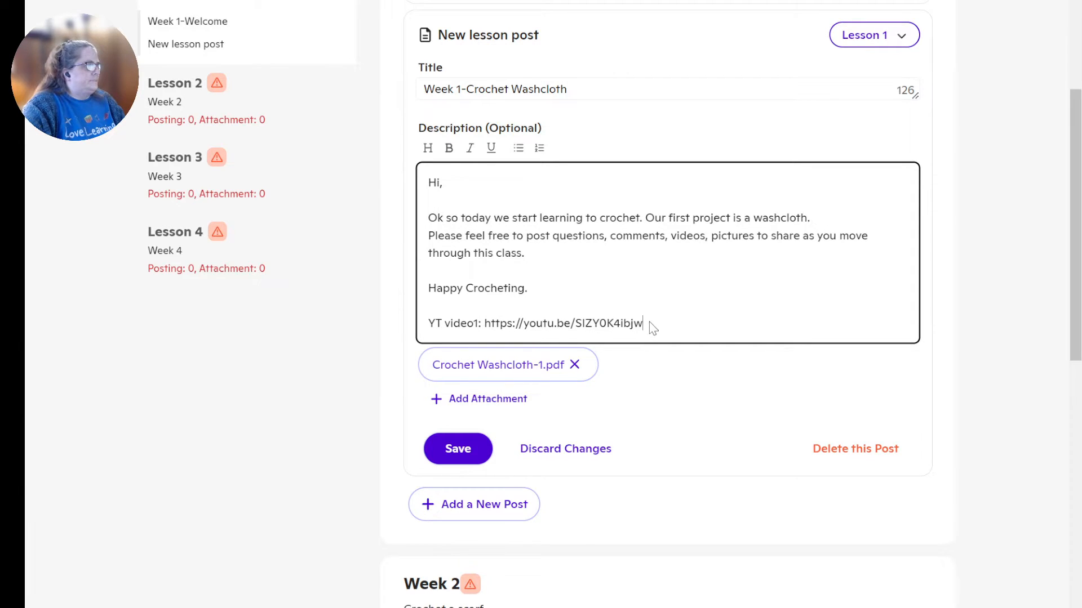
{"action": "key", "text": "Return"}
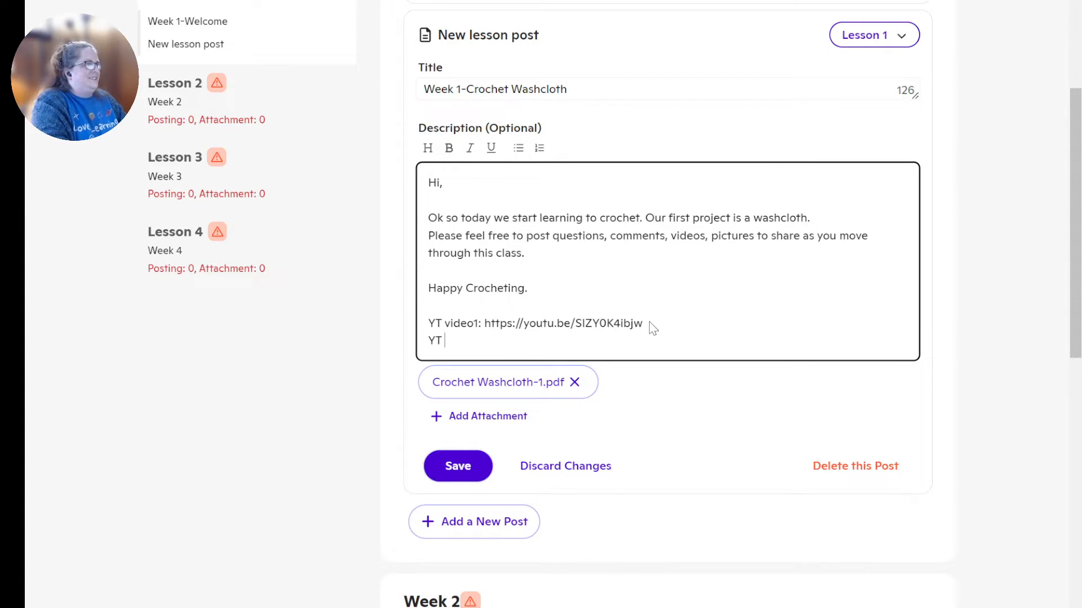
{"action": "type", "text": "YT video"}
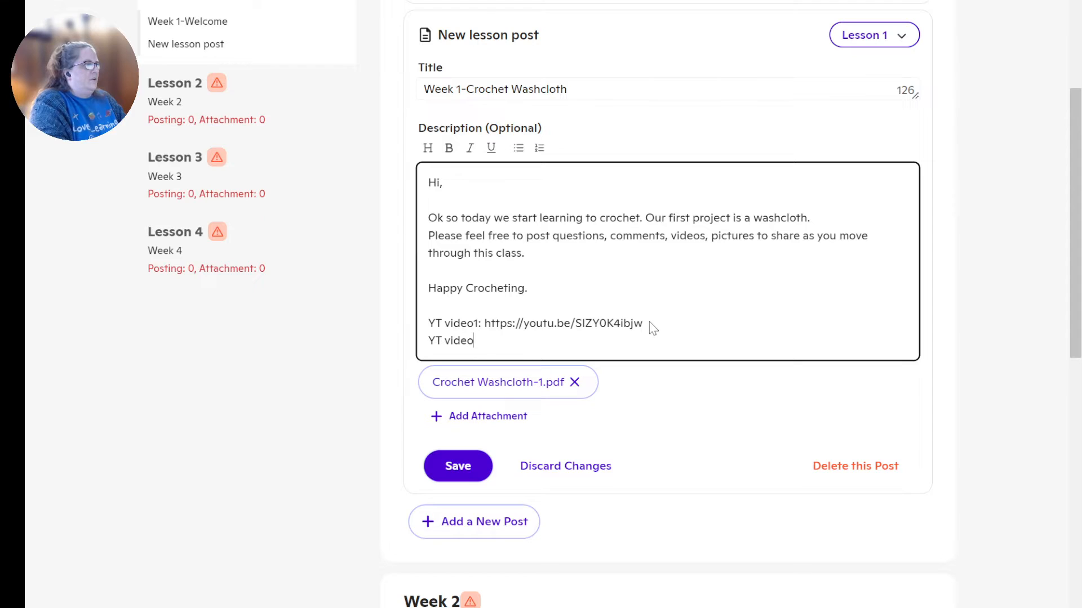
{"action": "type", "text": " 2:"}
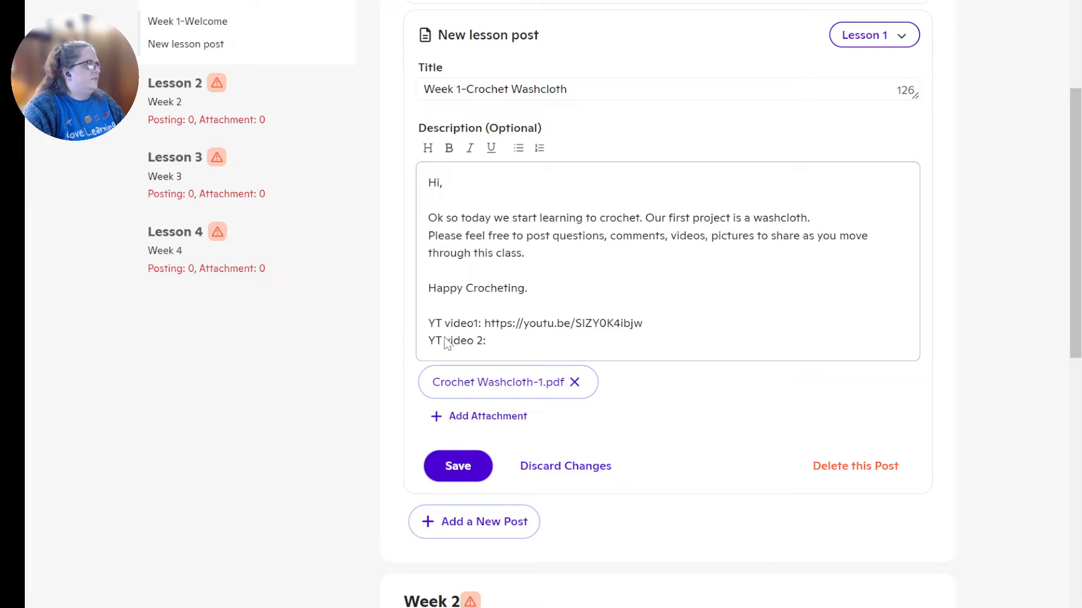
{"action": "left_click", "coordinate": [505, 345]}
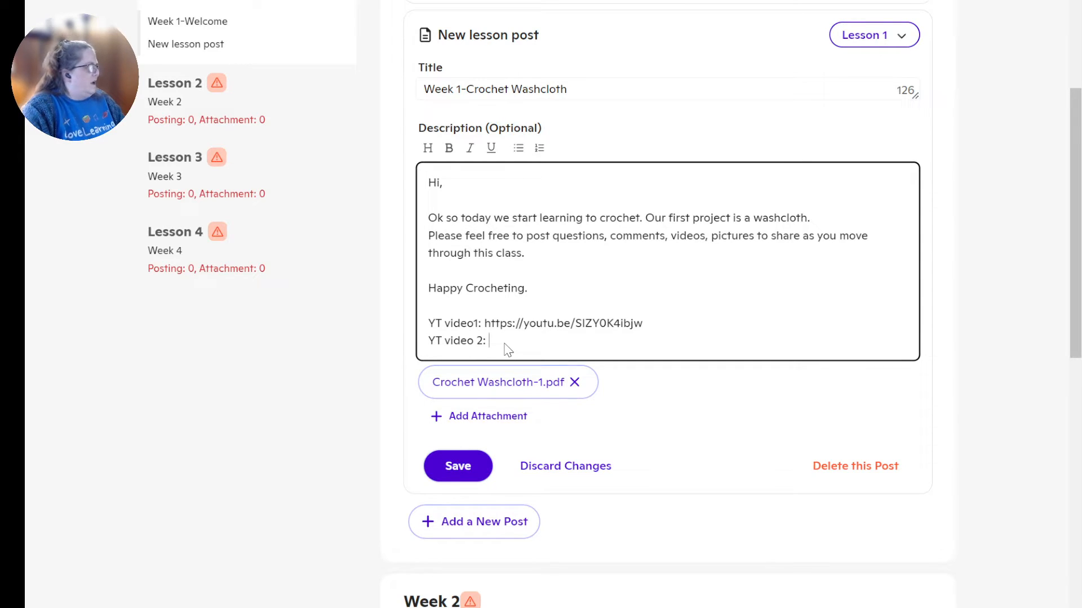
{"action": "type", "text": "https://youtu.be/hBO_eMIbGvk"}
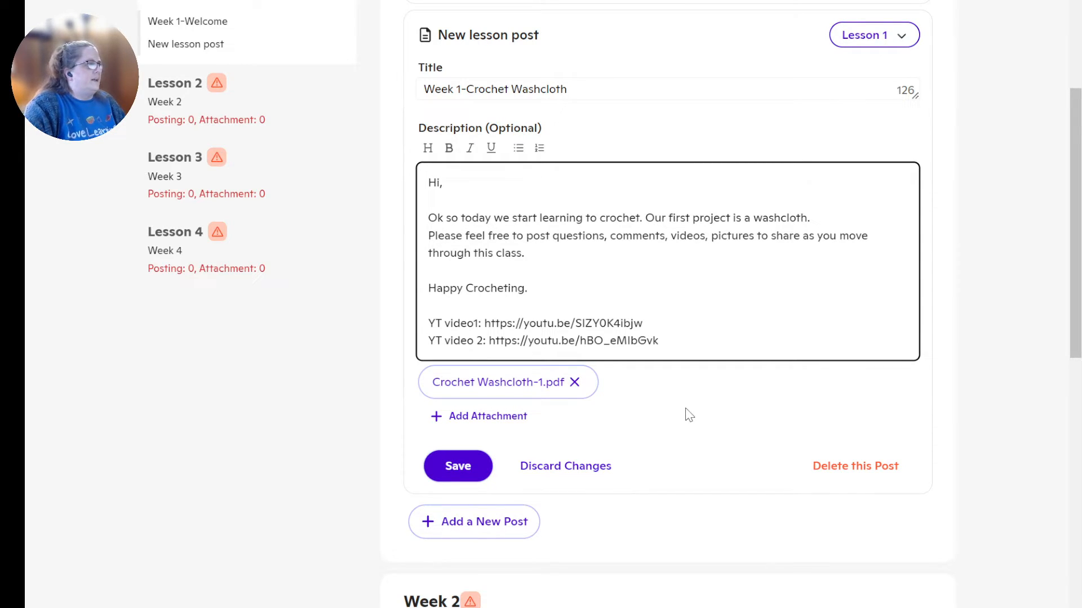
{"action": "left_click", "coordinate": [472, 466]}
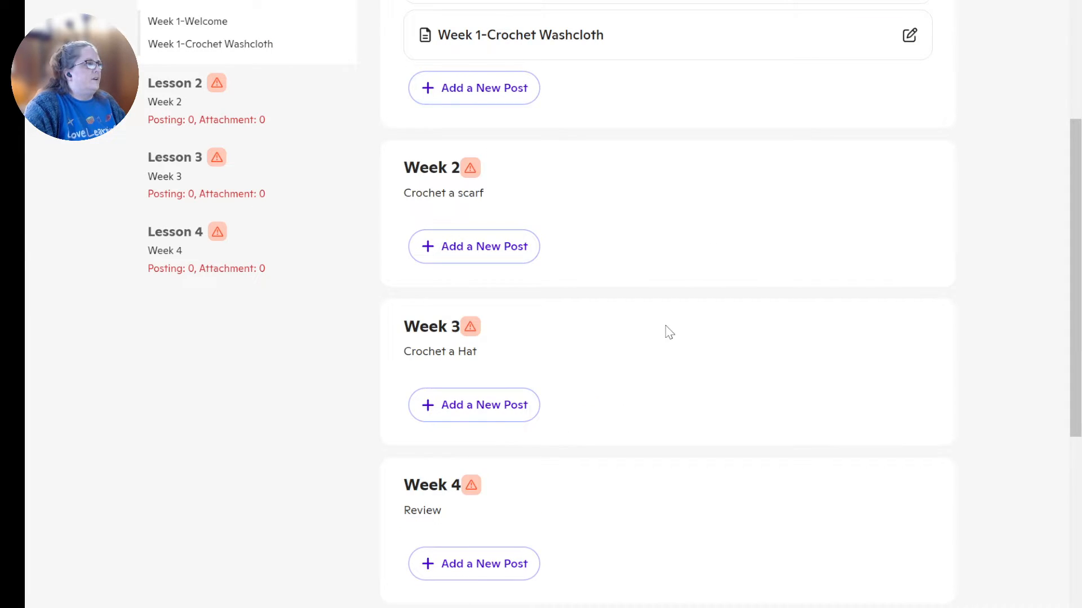
- Add a new post to Week 2 and switch to Google Drive to look at the photo 20221122_155530.jpg in the washcloth files
{"action": "left_click", "coordinate": [493, 260]}
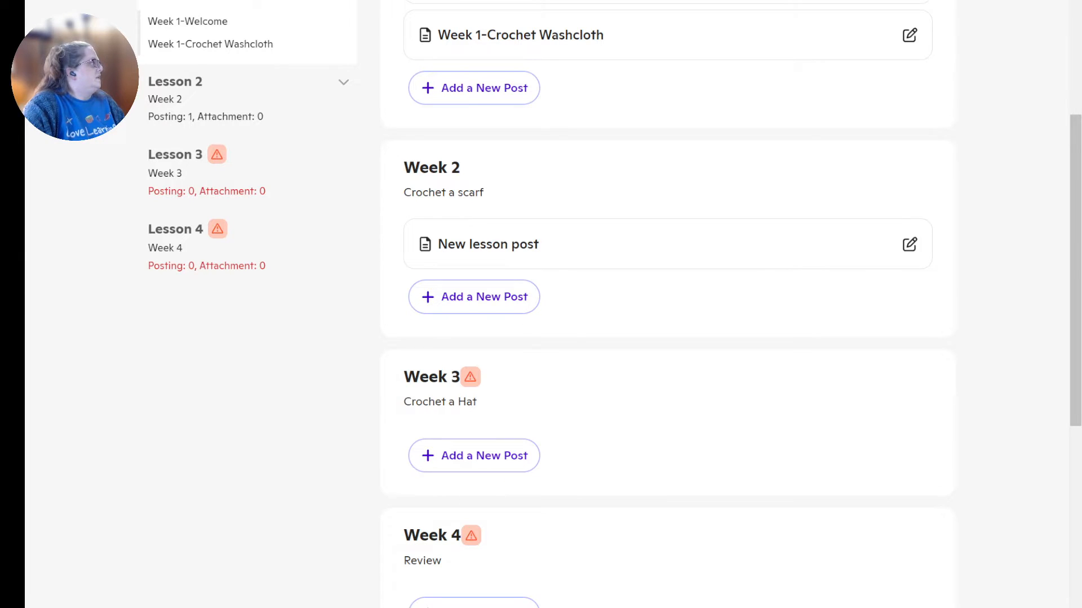
{"action": "left_click", "coordinate": [315, 1]}
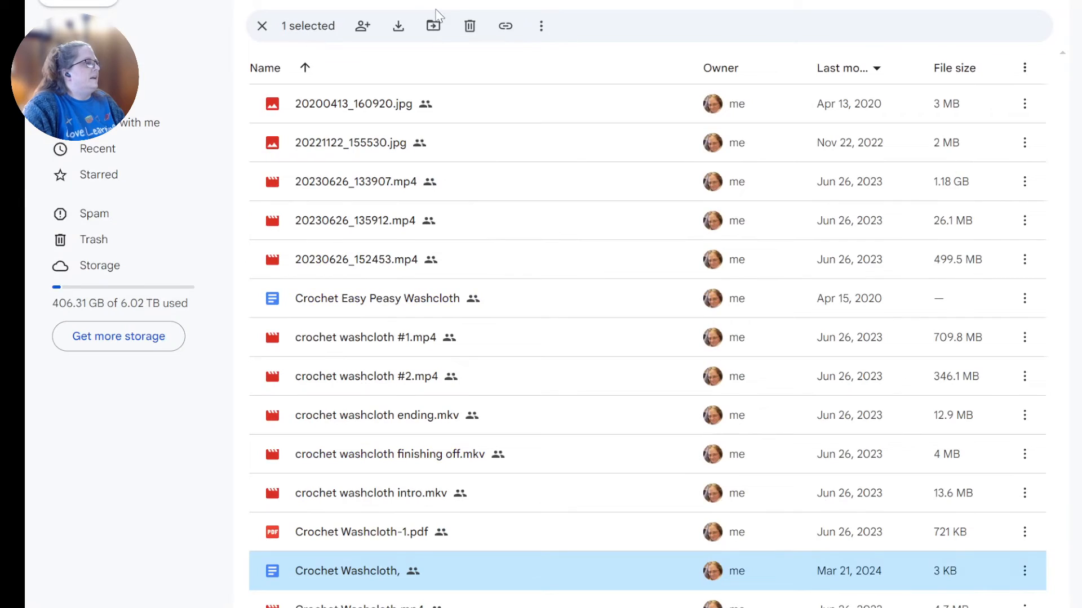
{"action": "double_click", "coordinate": [429, 149]}
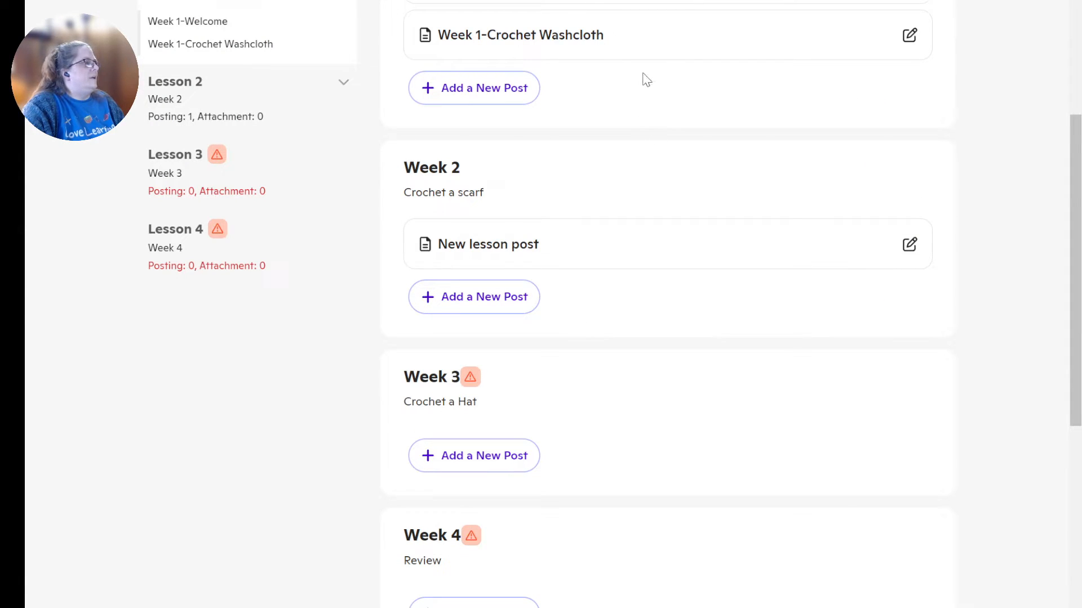
- Copy the full description of the Week 1-Crochet Washcloth post and paste it over the placeholder text in the Week 2 post
{"action": "left_click", "coordinate": [908, 37]}
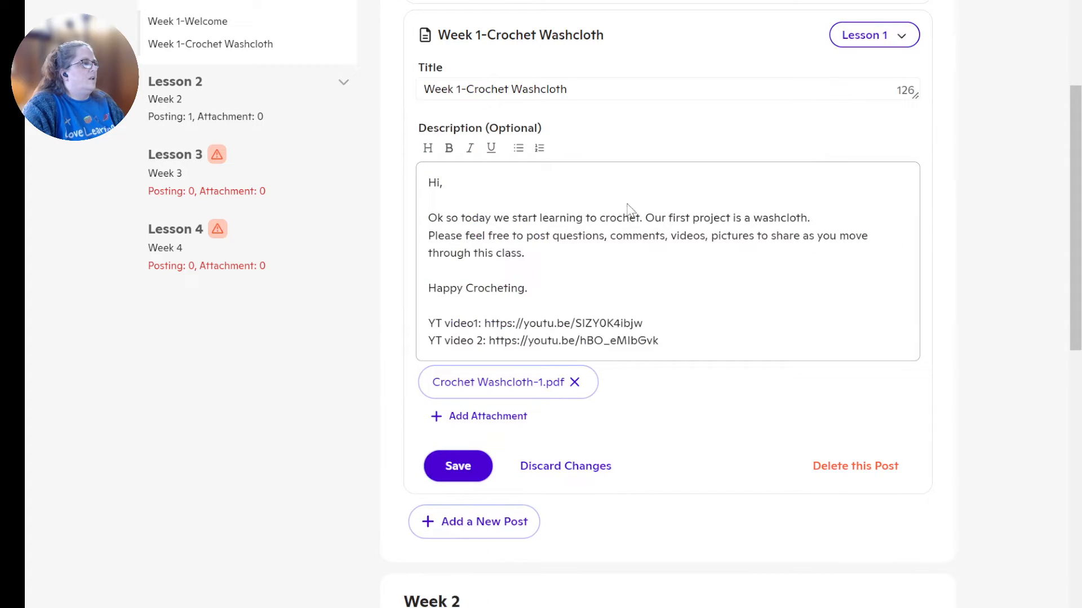
{"action": "left_click", "coordinate": [479, 213]}
{"action": "left_click_drag", "start_coordinate": [429, 185], "coordinate": [688, 354]}
{"action": "key", "text": "ctrl+c"}
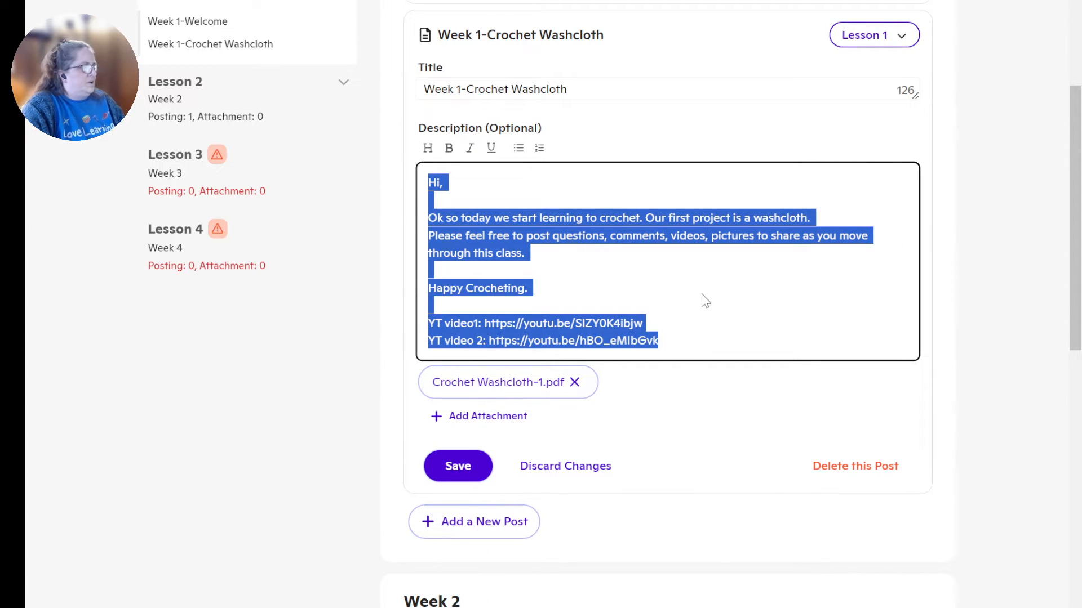
{"action": "left_click", "coordinate": [473, 473]}
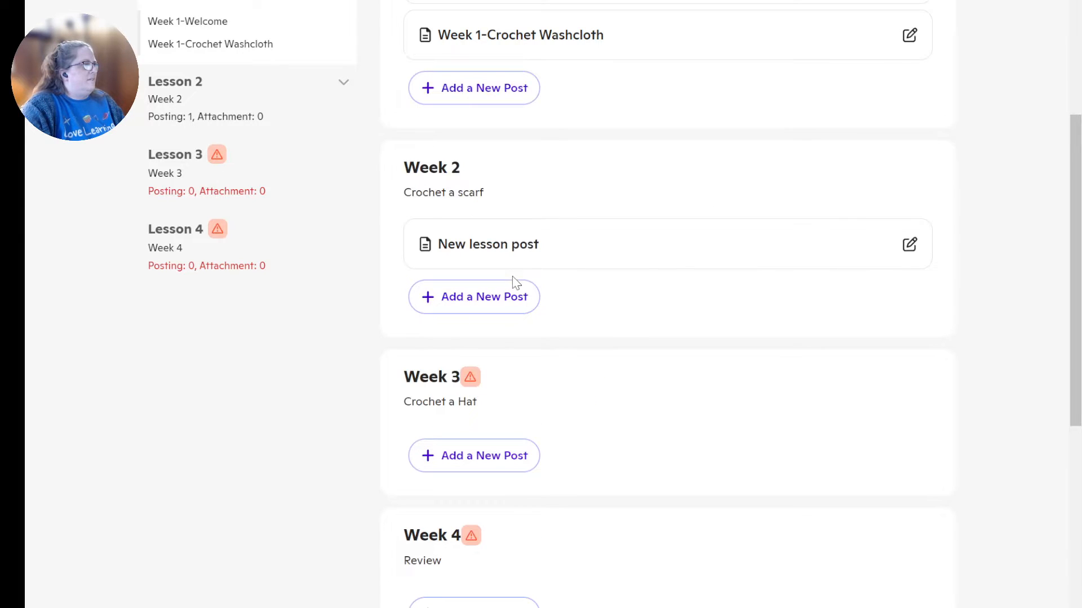
{"action": "left_click", "coordinate": [909, 244]}
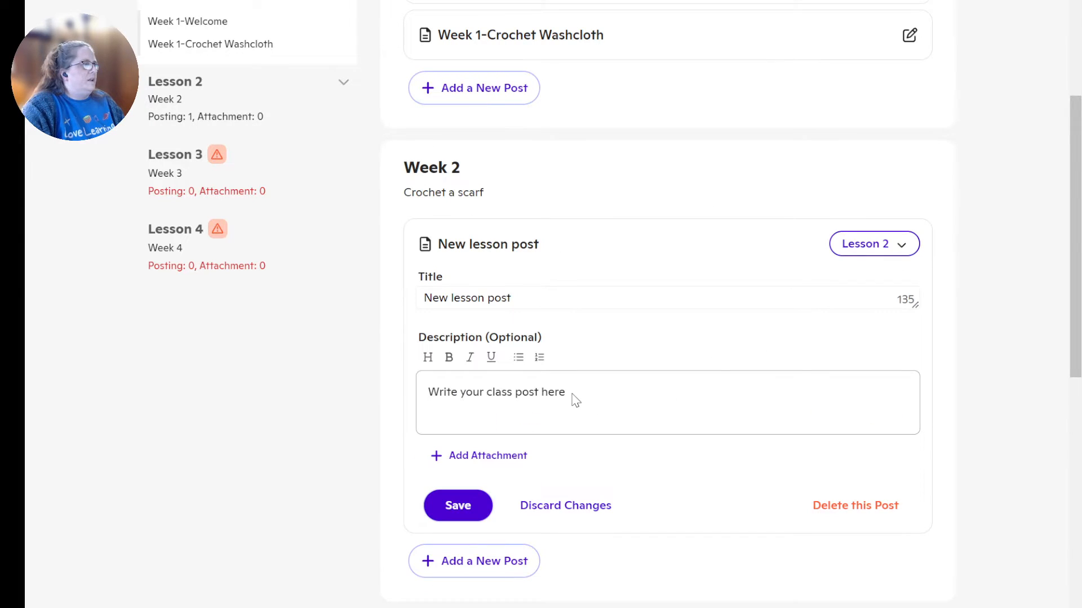
{"action": "left_click_drag", "start_coordinate": [572, 399], "coordinate": [415, 405]}
{"action": "key", "text": "ctrl+v"}
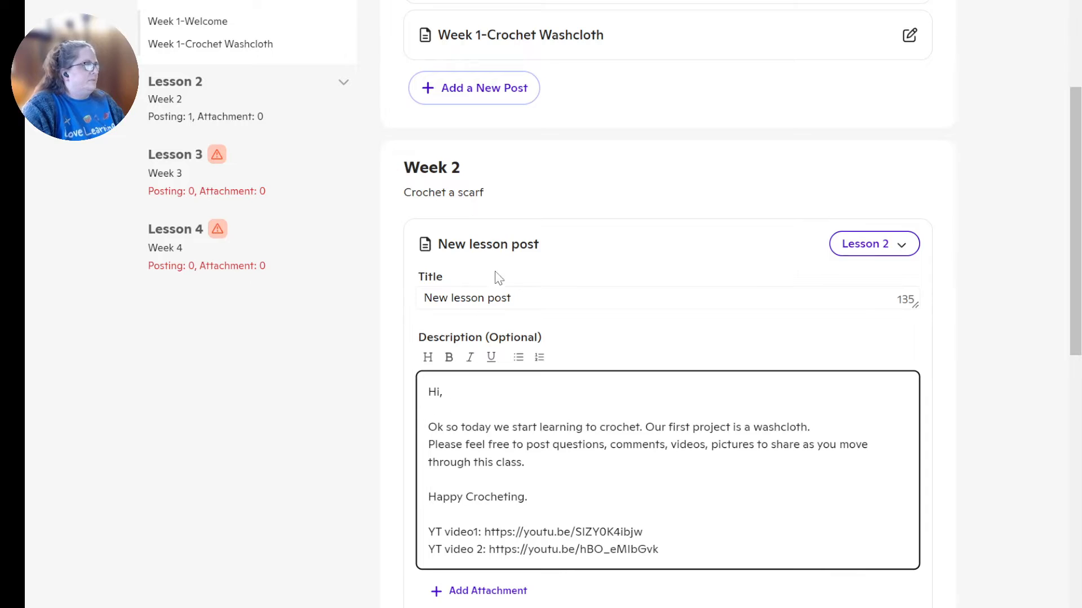
- Title the new Week 2 post "Week 2 Crochet Scarf"
{"action": "left_click_drag", "start_coordinate": [532, 299], "coordinate": [363, 307]}
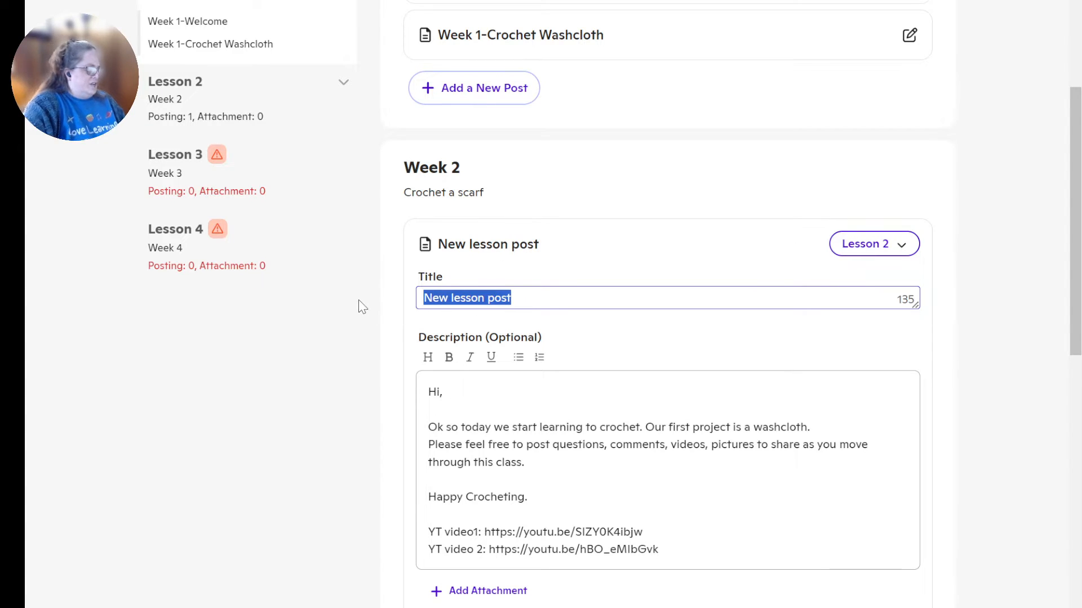
{"action": "type", "text": "Week "}
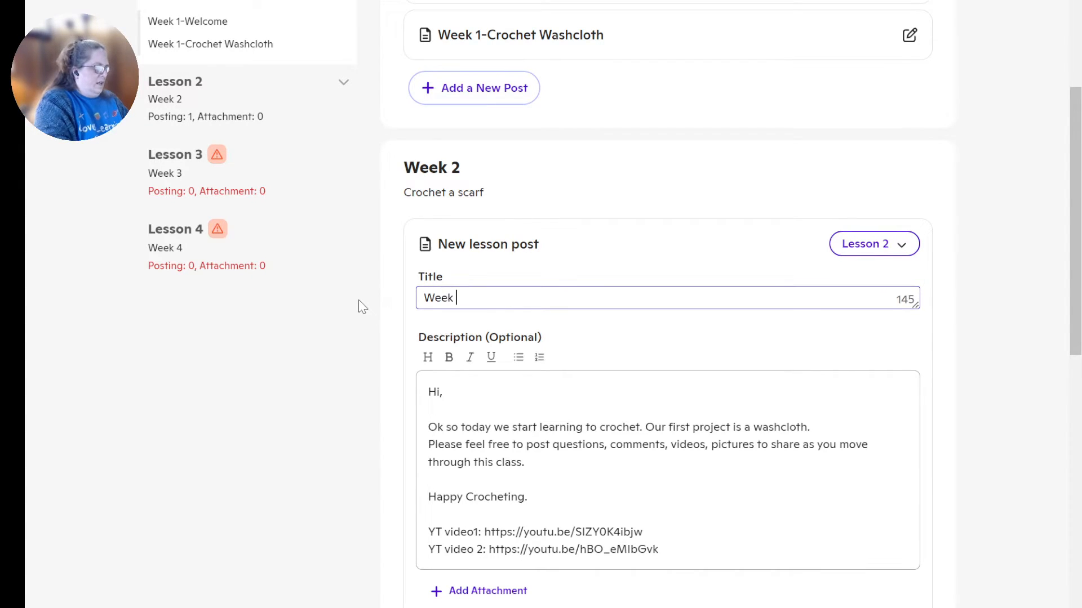
{"action": "type", "text": "2 Croc"}
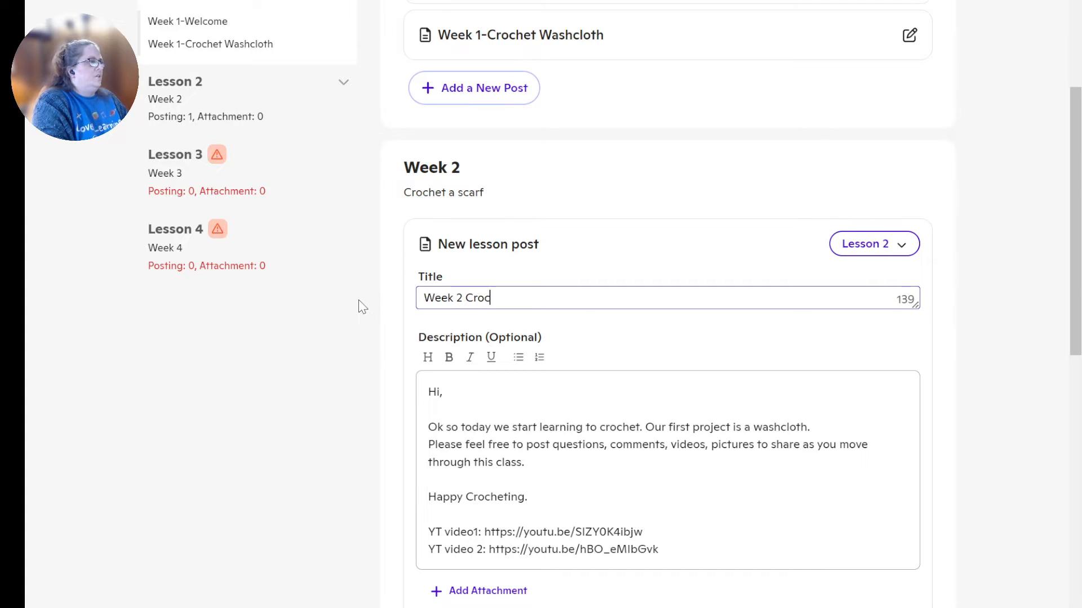
{"action": "type", "text": "het Scarf"}
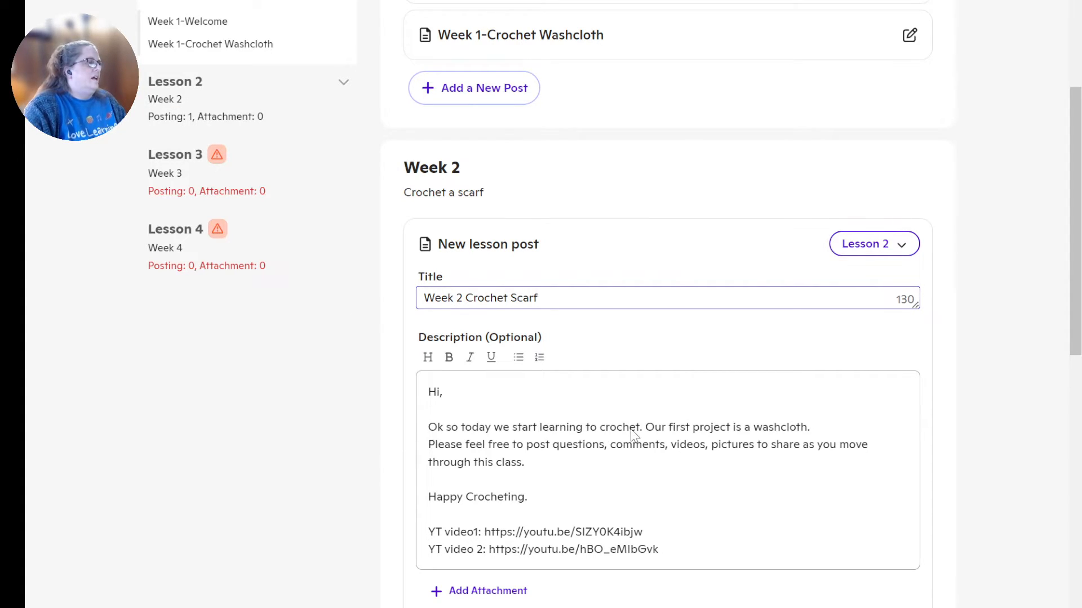
- Reword the opening line of the Week 2 description to "Our next project is a scarf."
{"action": "left_click", "coordinate": [594, 429]}
{"action": "left_click_drag", "start_coordinate": [644, 428], "coordinate": [395, 426]}
{"action": "key", "text": "BackSpace"}
{"action": "key", "text": "Delete"}
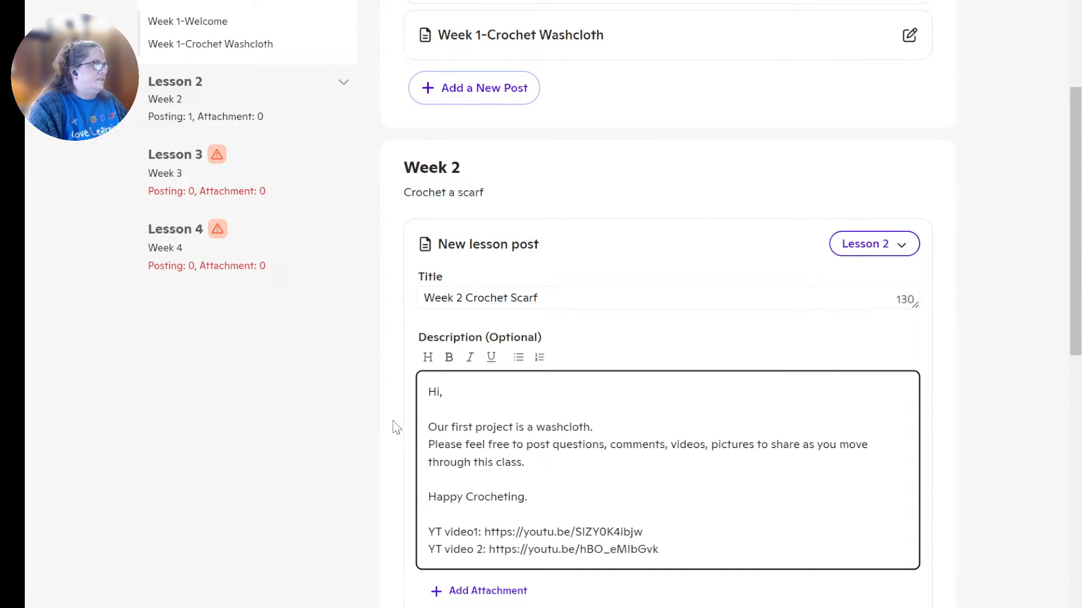
{"action": "left_click_drag", "start_coordinate": [451, 428], "coordinate": [478, 431]}
{"action": "type", "text": "next"}
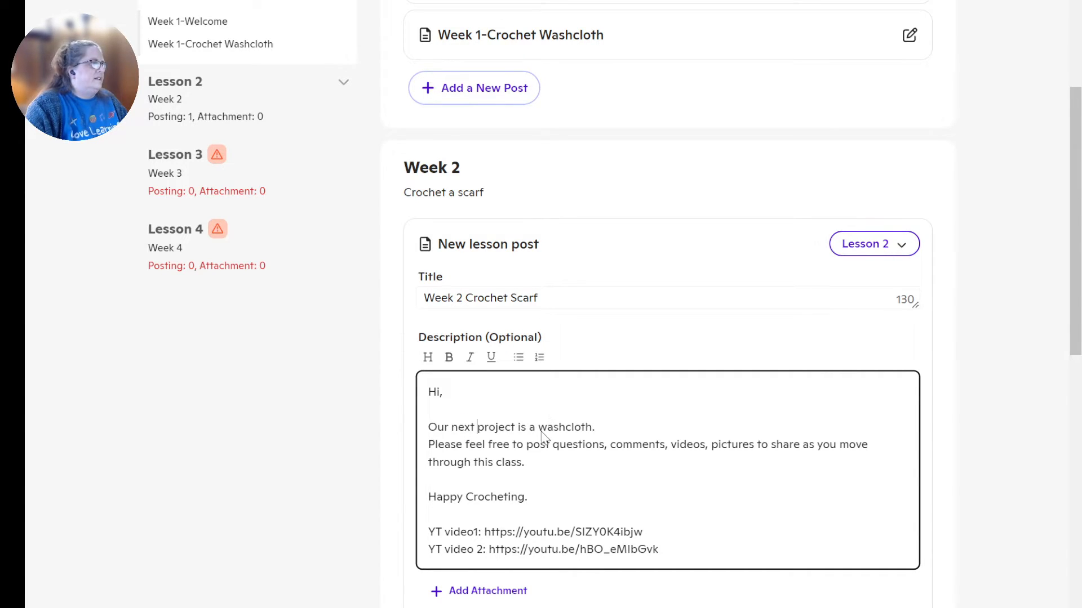
{"action": "left_click_drag", "start_coordinate": [539, 428], "coordinate": [588, 434]}
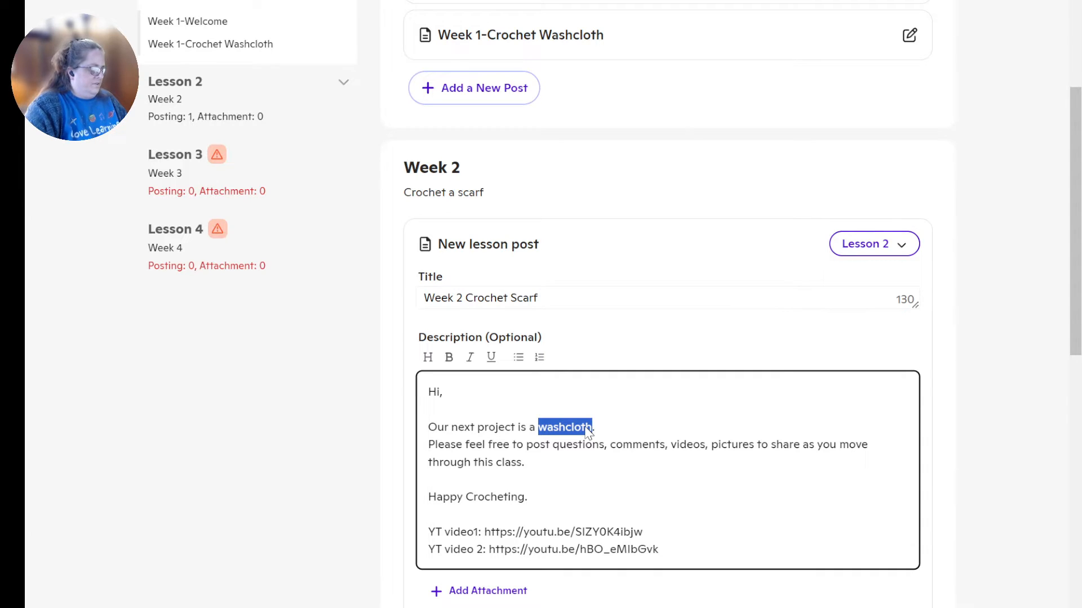
{"action": "type", "text": "scarf"}
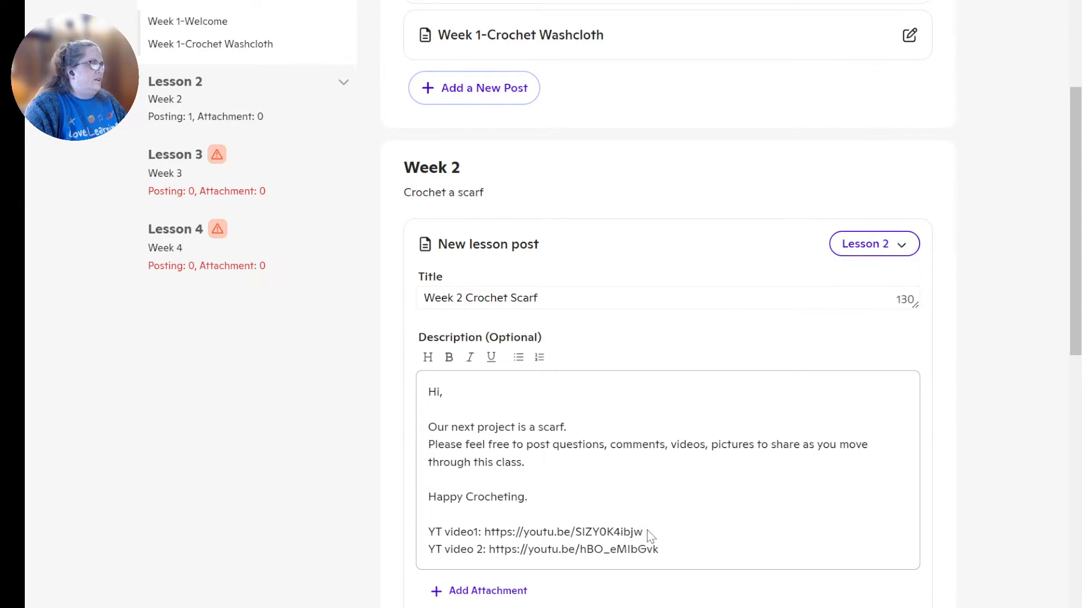
{"action": "left_click_drag", "start_coordinate": [645, 534], "coordinate": [486, 538]}
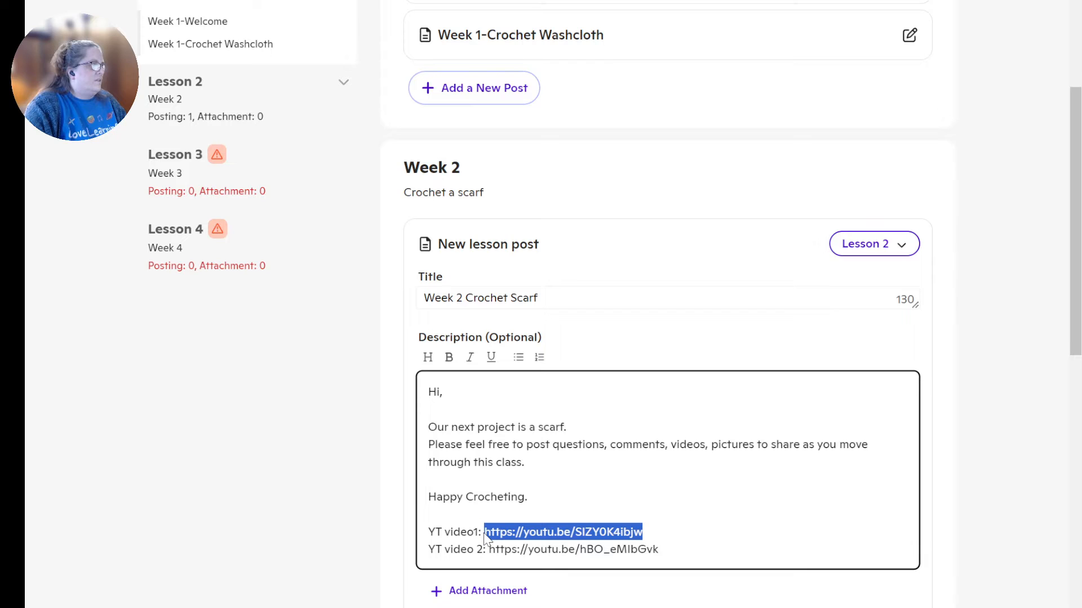
{"action": "type", "text": "https://youtu.be/tNwYpYXGvnw"}
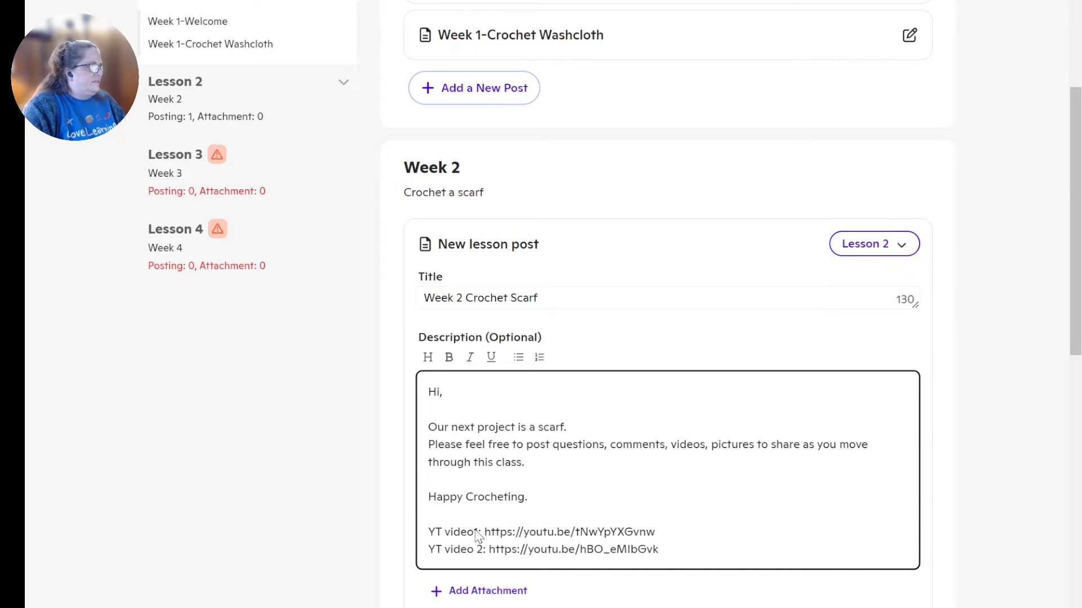
{"action": "key", "text": "BackSpace"}
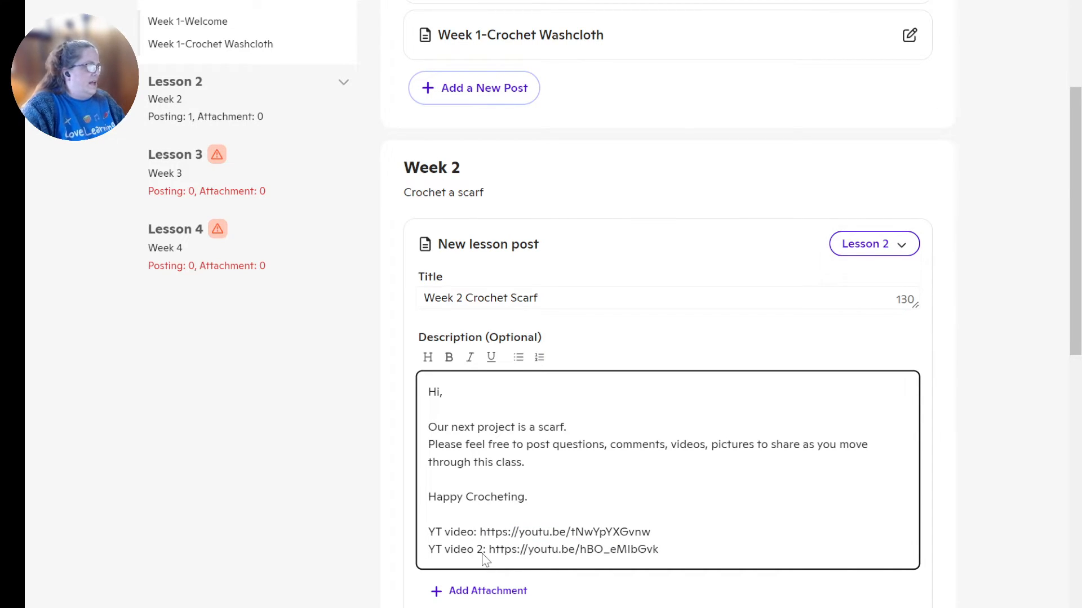
{"action": "left_click", "coordinate": [429, 551]}
{"action": "left_click_drag", "start_coordinate": [430, 553], "coordinate": [681, 556]}
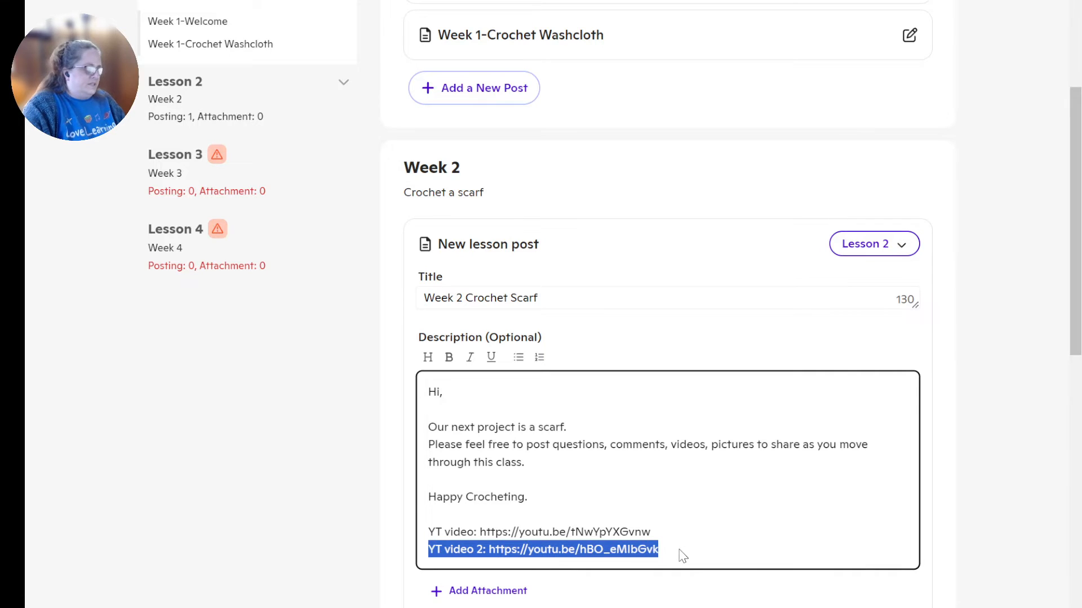
{"action": "key", "text": "BackSpace"}
{"action": "key", "text": "BackSpace"}
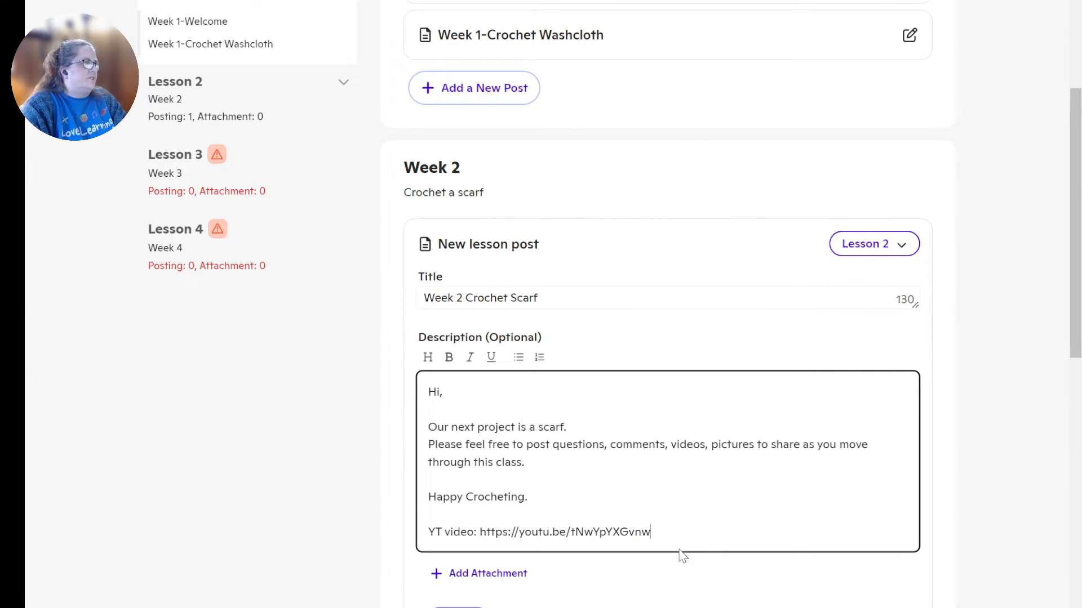
- Attach the file Copy of Crochet Scarf.pdf to the Week 2 post and save the post
{"action": "left_click", "coordinate": [485, 580]}
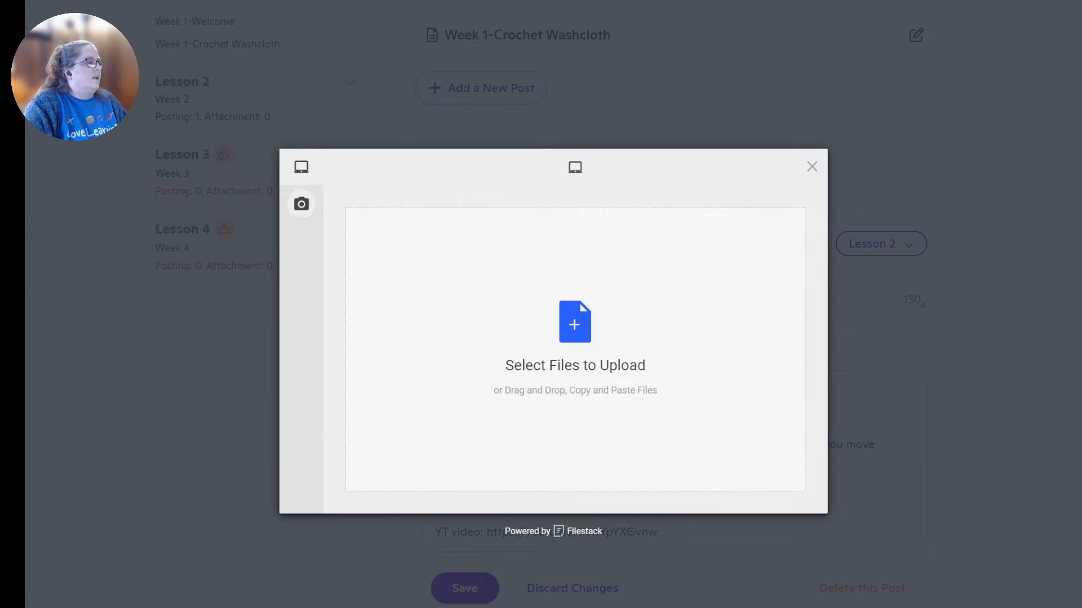
{"action": "left_click", "coordinate": [697, 507]}
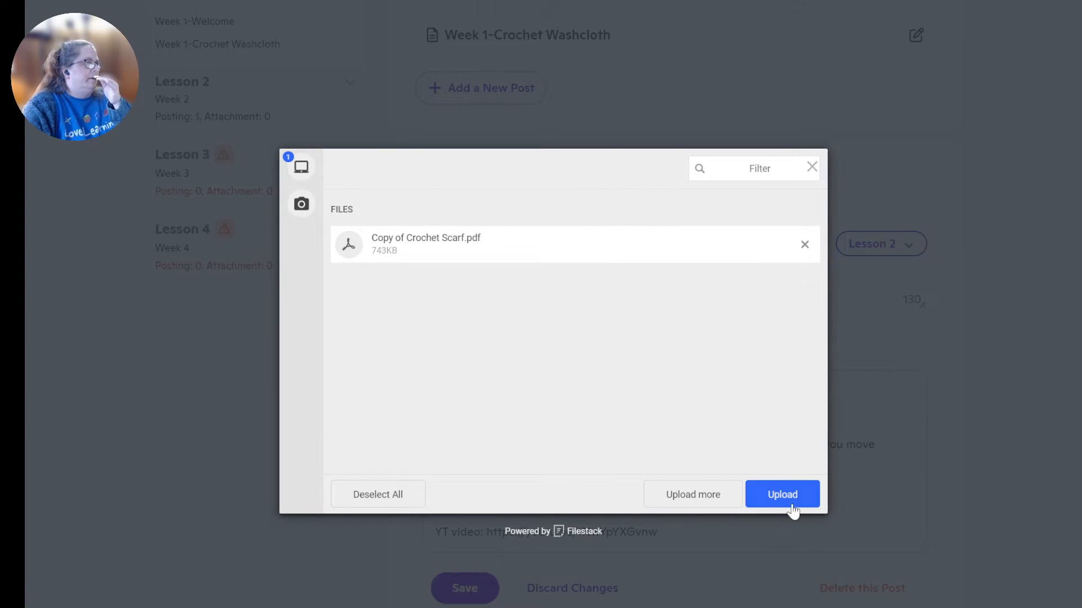
{"action": "left_click", "coordinate": [791, 505]}
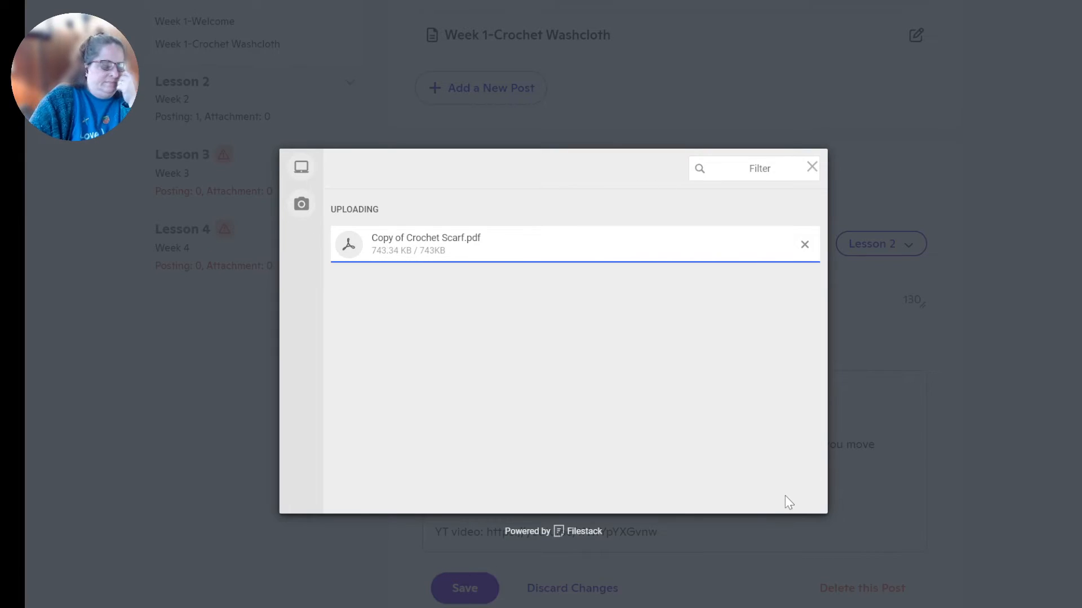
{"action": "scroll", "coordinate": [688, 449], "scroll_direction": "down", "scroll_amount": 3}
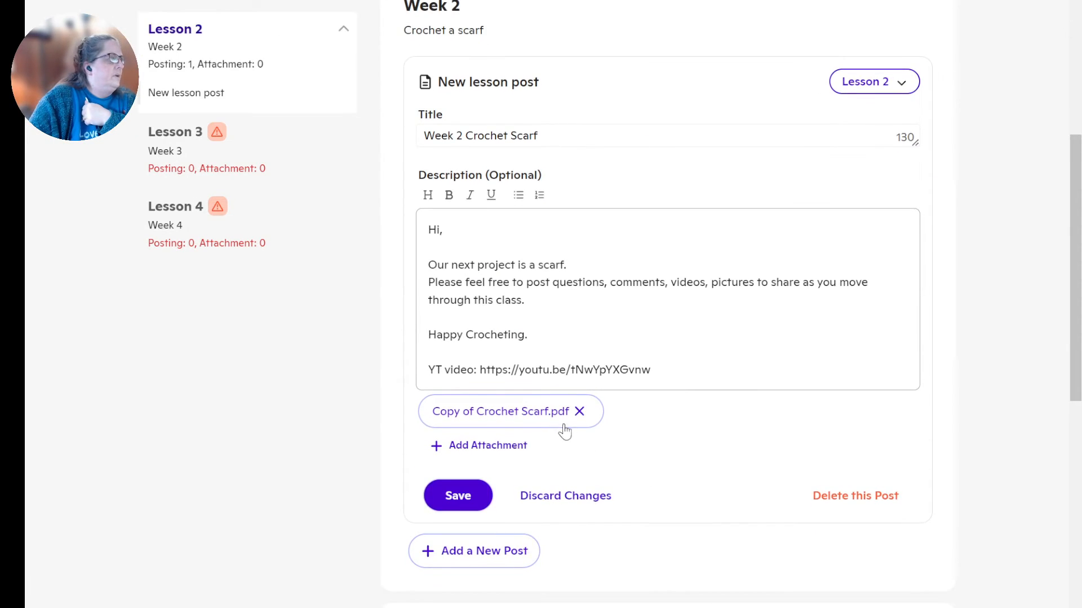
{"action": "left_click", "coordinate": [472, 496]}
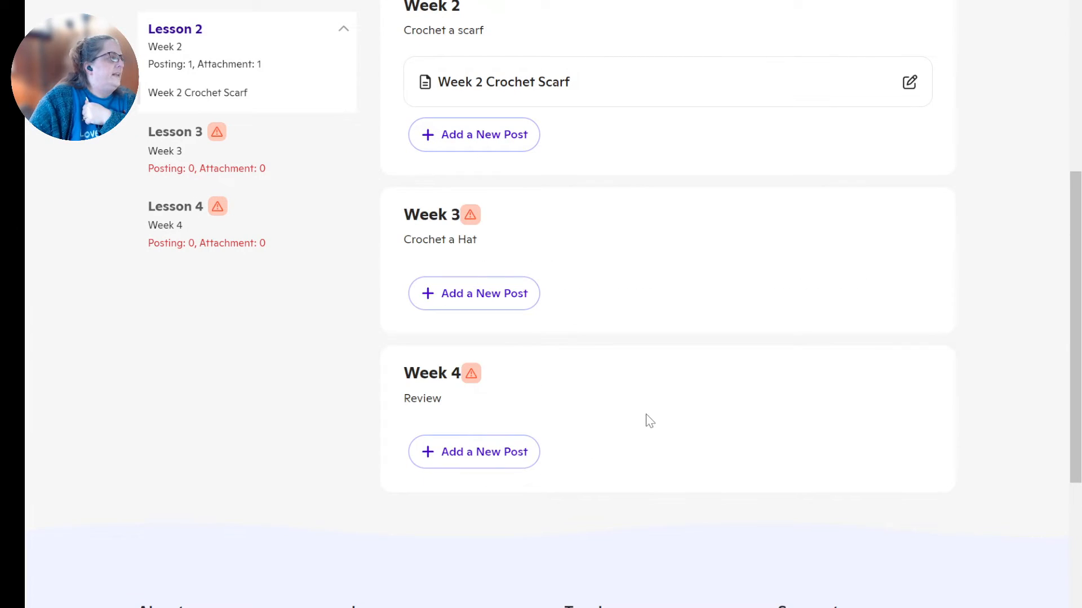
- Add a new post to Week 3 and replace its placeholder description with the text copied from the Week 2 Crochet Scarf post
{"action": "left_click", "coordinate": [499, 298]}
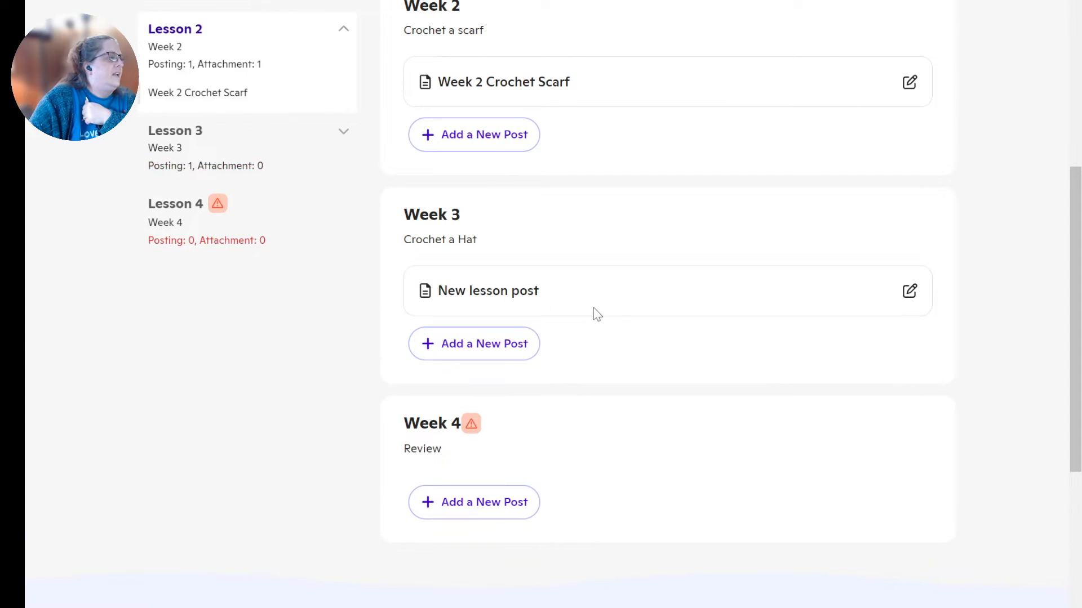
{"action": "left_click", "coordinate": [909, 291]}
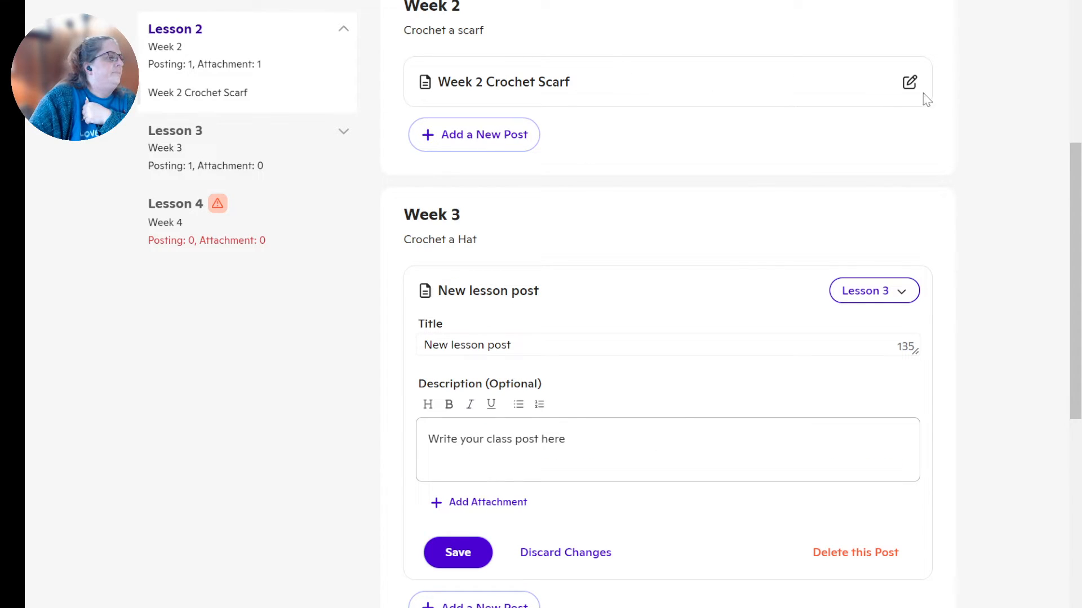
{"action": "left_click", "coordinate": [909, 82]}
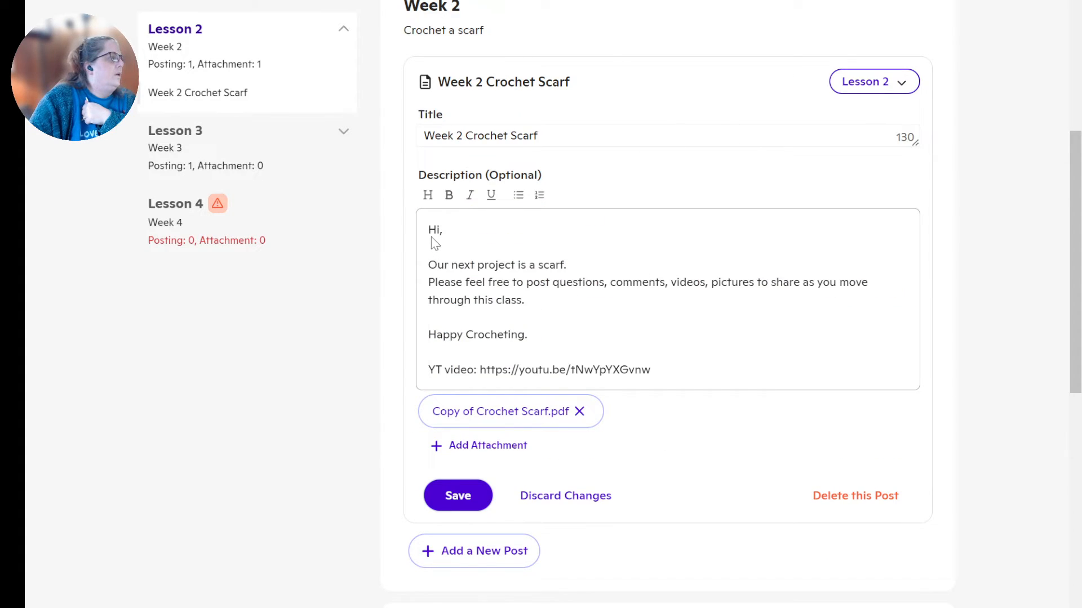
{"action": "left_click_drag", "start_coordinate": [431, 235], "coordinate": [684, 377]}
{"action": "key", "text": "ctrl+c"}
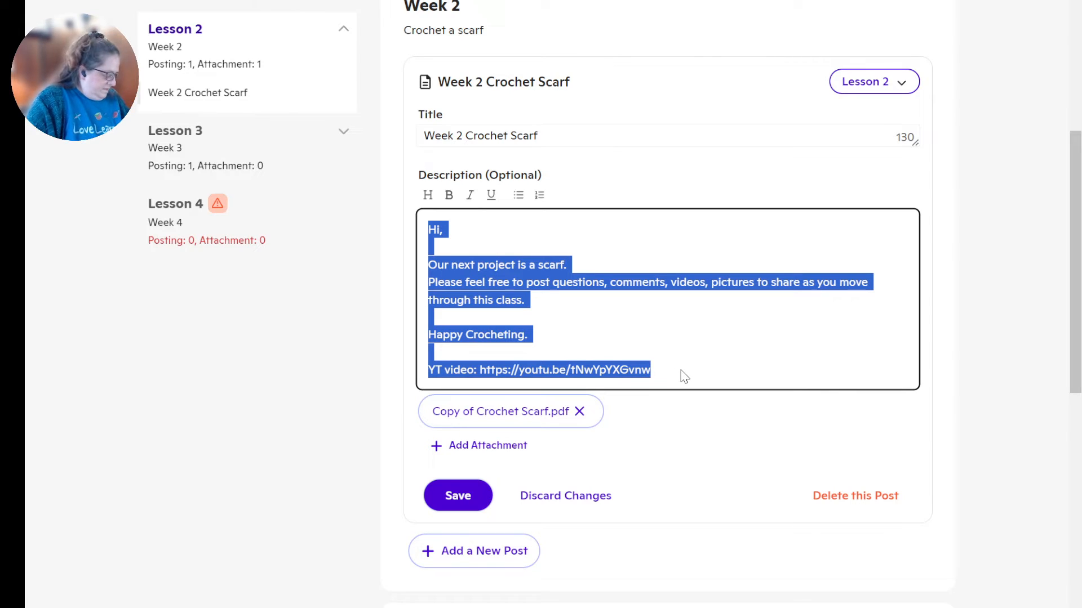
{"action": "left_click", "coordinate": [458, 496]}
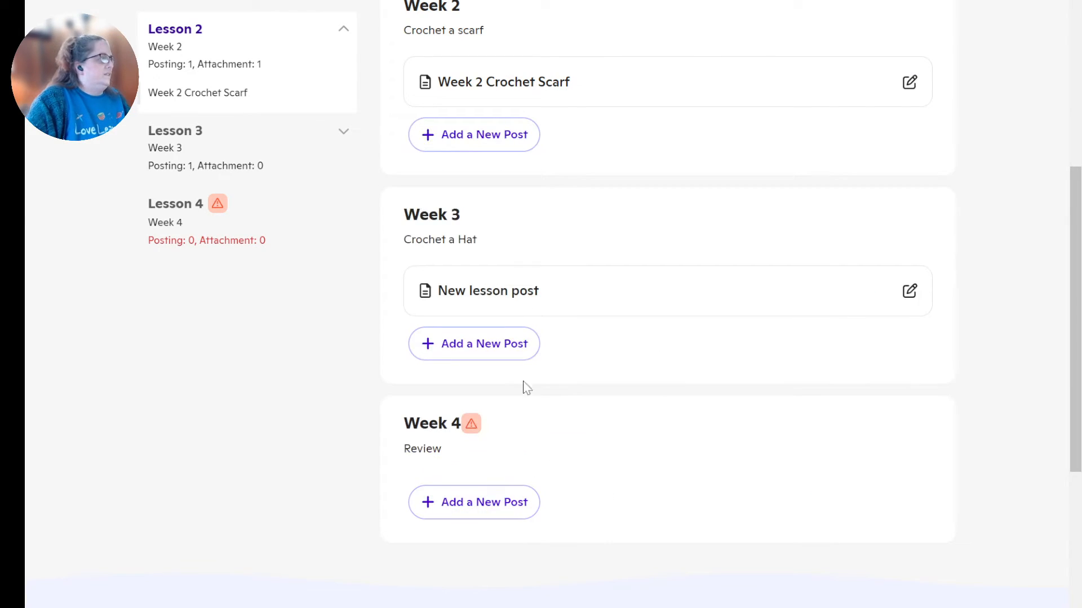
{"action": "left_click", "coordinate": [911, 292]}
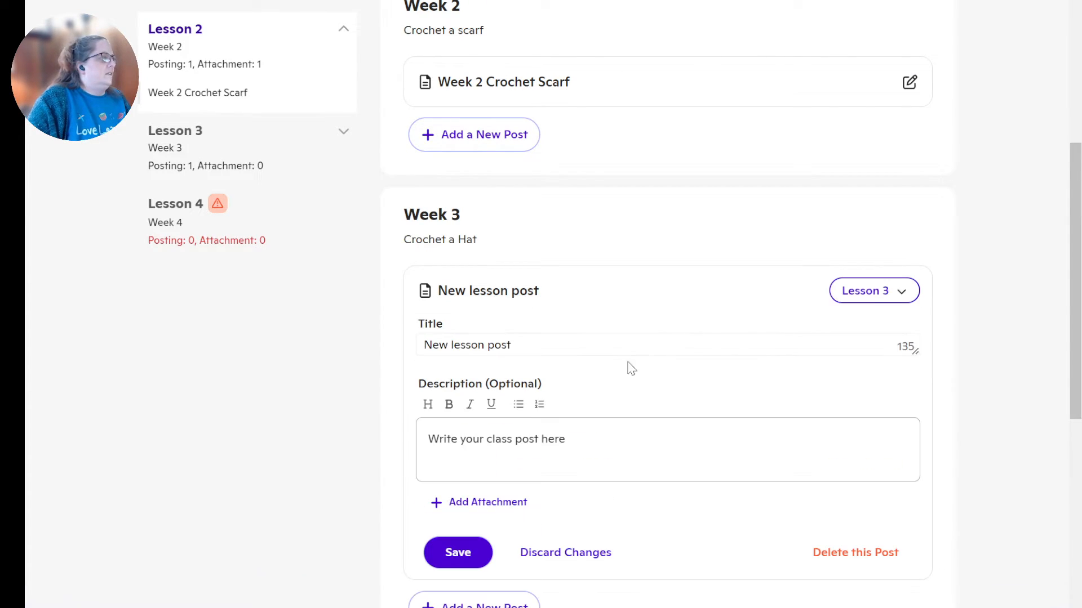
{"action": "left_click_drag", "start_coordinate": [580, 451], "coordinate": [372, 441]}
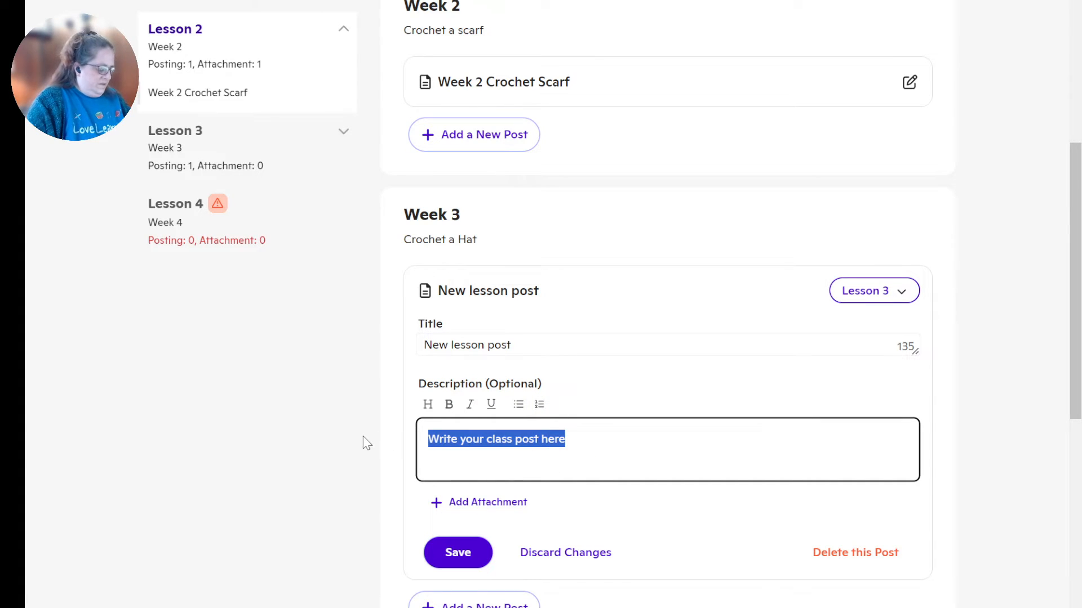
{"action": "key", "text": "ctrl+v"}
- Title the new Week 3 post "Week 3 Crochet Hat"
{"action": "left_click_drag", "start_coordinate": [514, 345], "coordinate": [357, 354]}
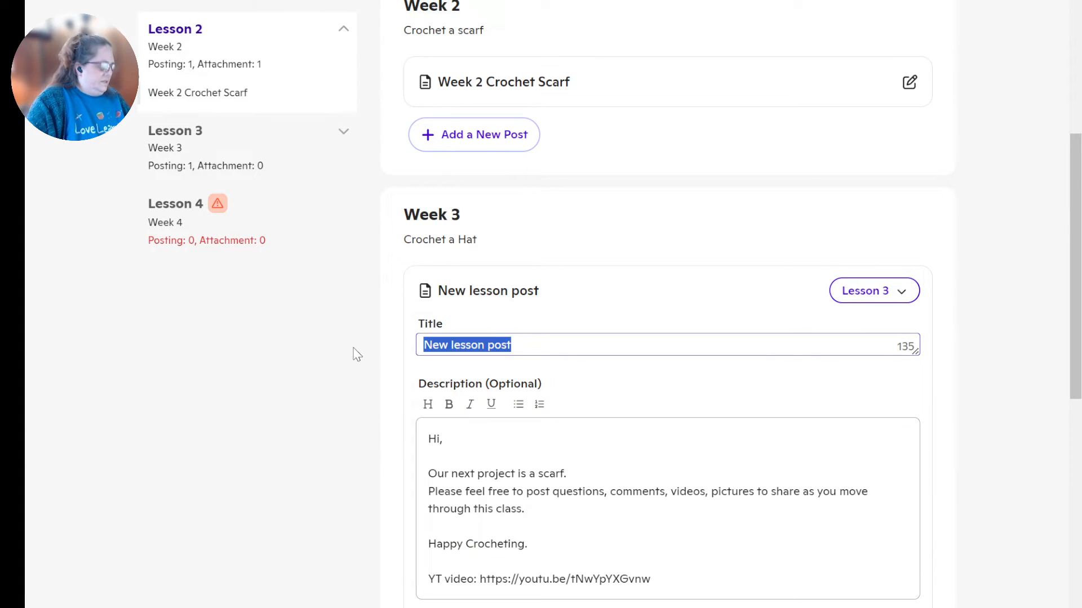
{"action": "type", "text": "Week 3 "}
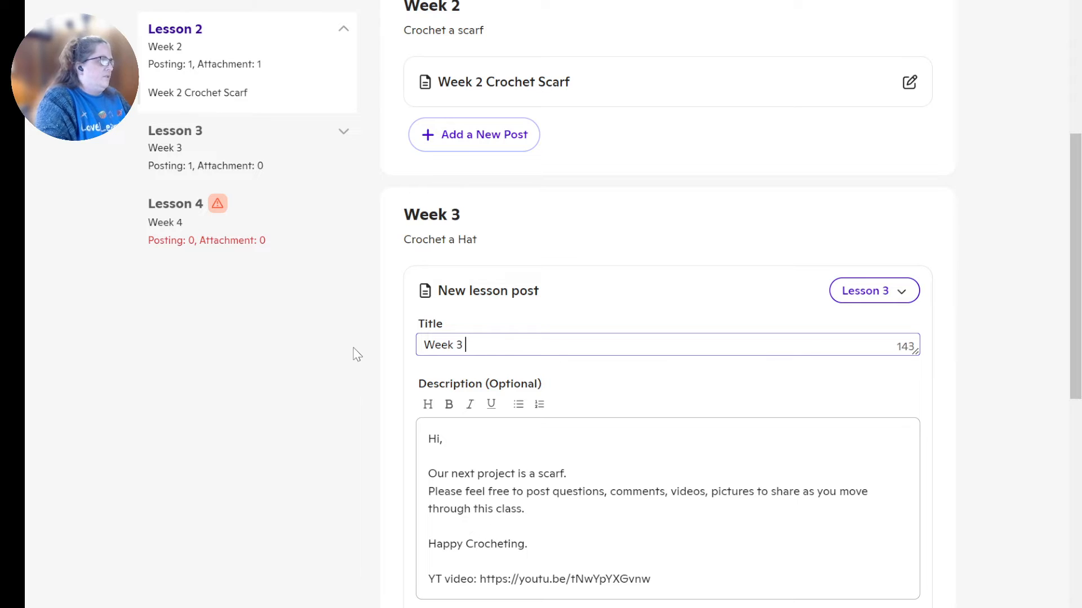
{"action": "type", "text": "C"}
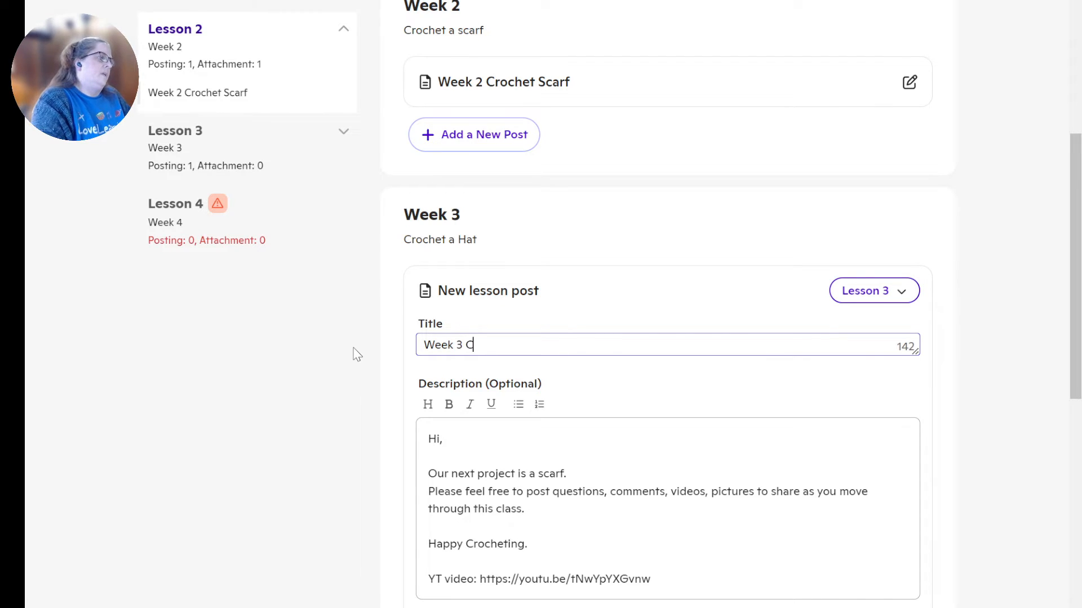
{"action": "type", "text": "rochet Hat"}
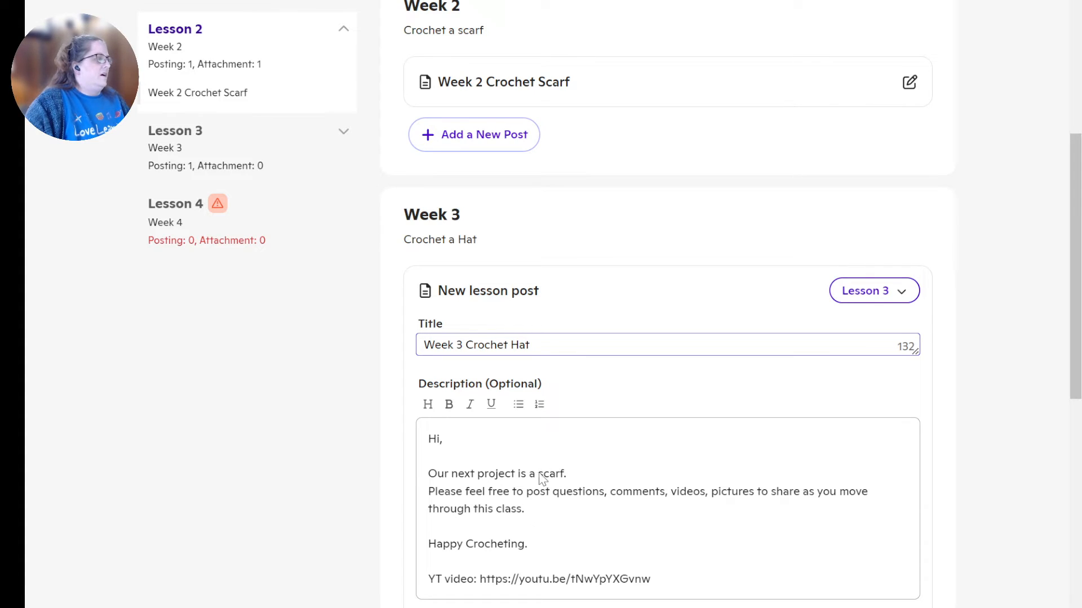
{"action": "left_click_drag", "start_coordinate": [538, 476], "coordinate": [567, 481]}
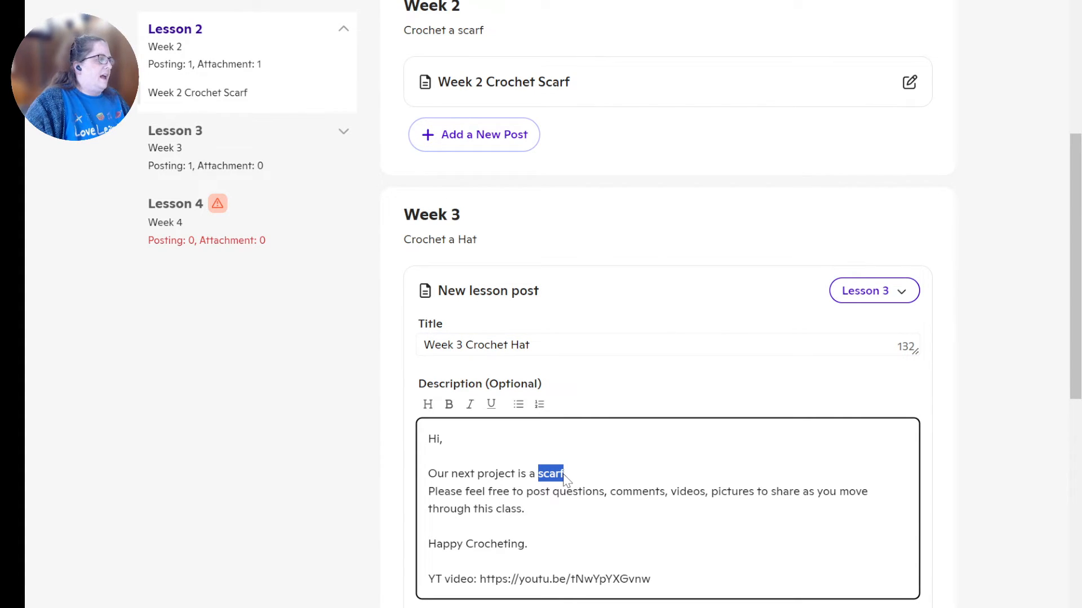
{"action": "type", "text": "hat."}
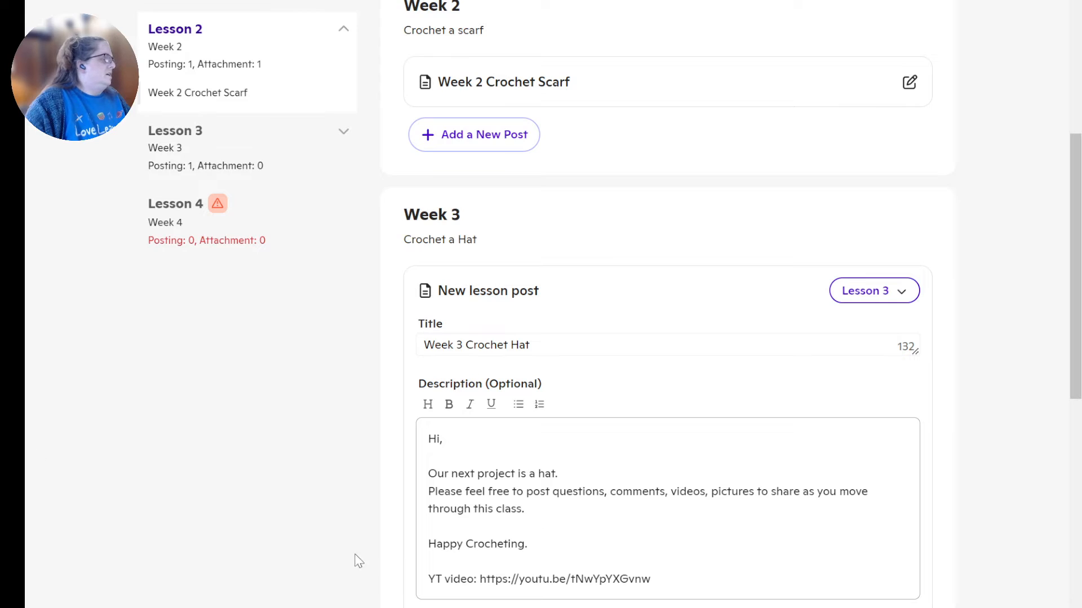
{"action": "left_click_drag", "start_coordinate": [652, 583], "coordinate": [481, 592]}
{"action": "type", "text": "https://youtu.be/P738i8y1zWY"}
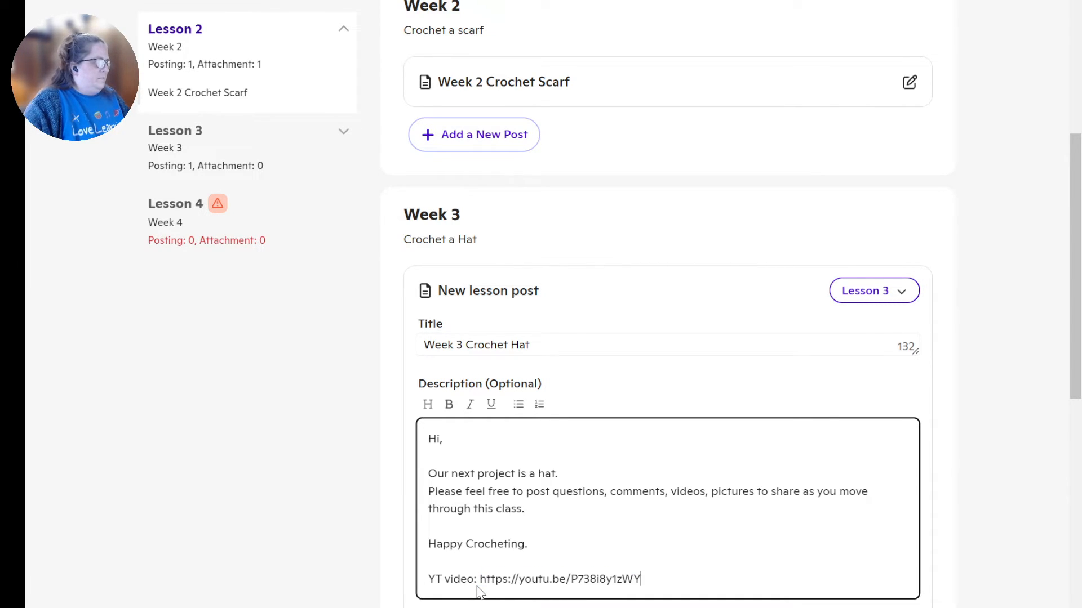
- Upload an attachment to the Week 3 Crochet Hat post and save the post
{"action": "left_click", "coordinate": [479, 607]}
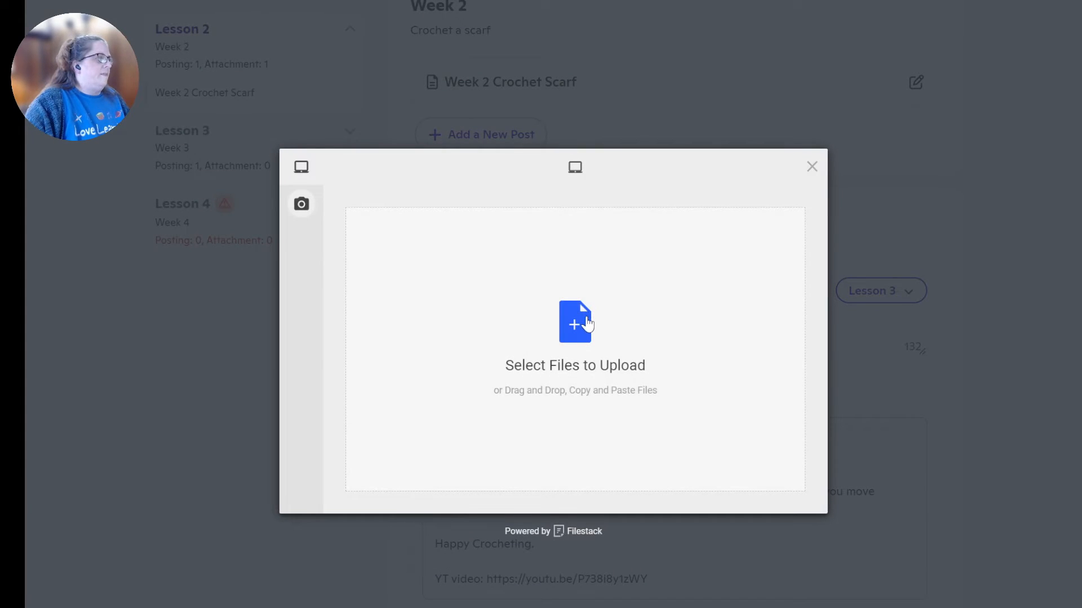
{"action": "left_click", "coordinate": [584, 325]}
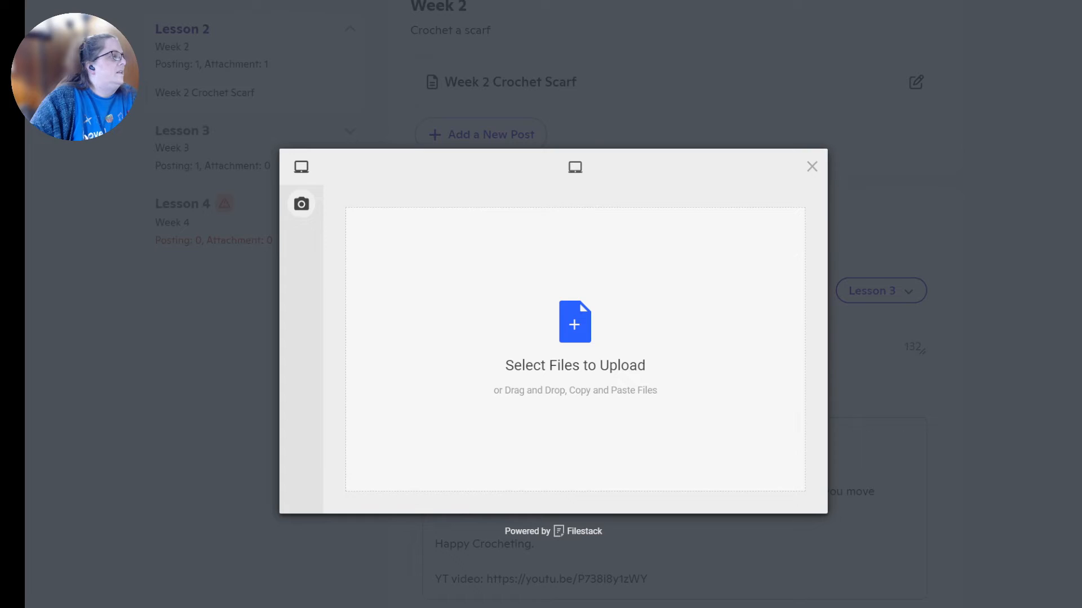
{"action": "left_click", "coordinate": [786, 500]}
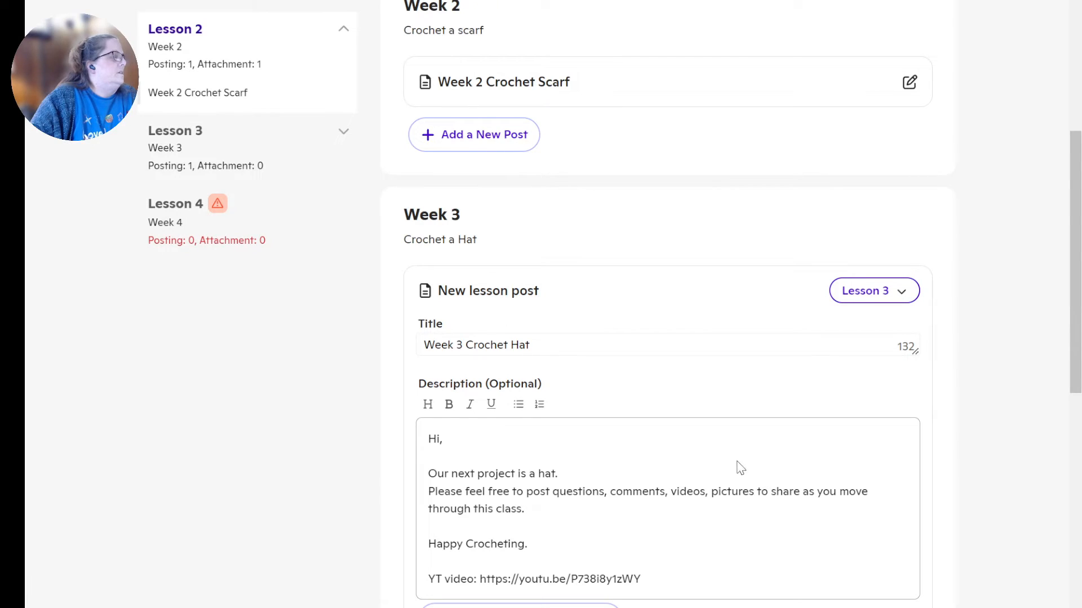
{"action": "scroll", "coordinate": [740, 468], "scroll_direction": "down", "scroll_amount": 4}
{"action": "left_click", "coordinate": [457, 460]}
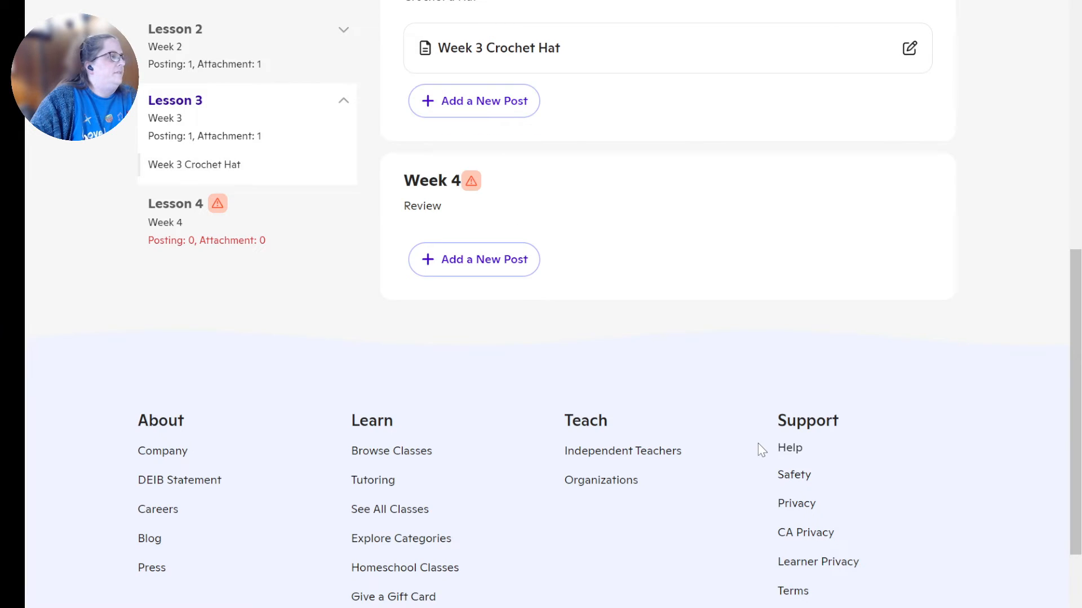
- Add a new post to Week 4, then copy the Week 4 review paragraph from the Crochet Beginners Class Lesson Plan document in Google Drive
{"action": "scroll", "coordinate": [550, 148], "scroll_direction": "up", "scroll_amount": 1}
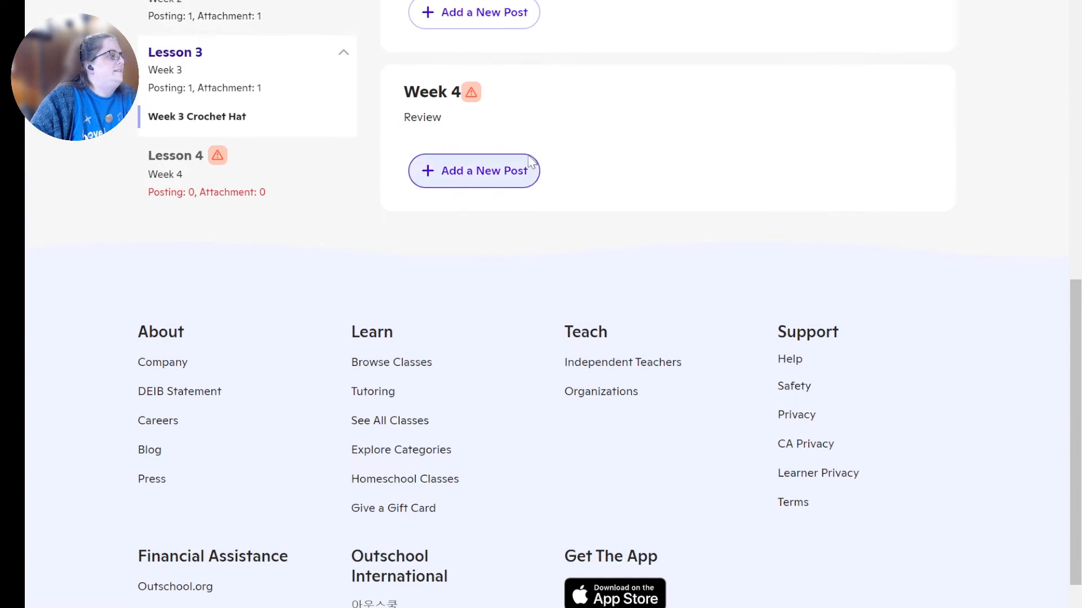
{"action": "left_click", "coordinate": [480, 179]}
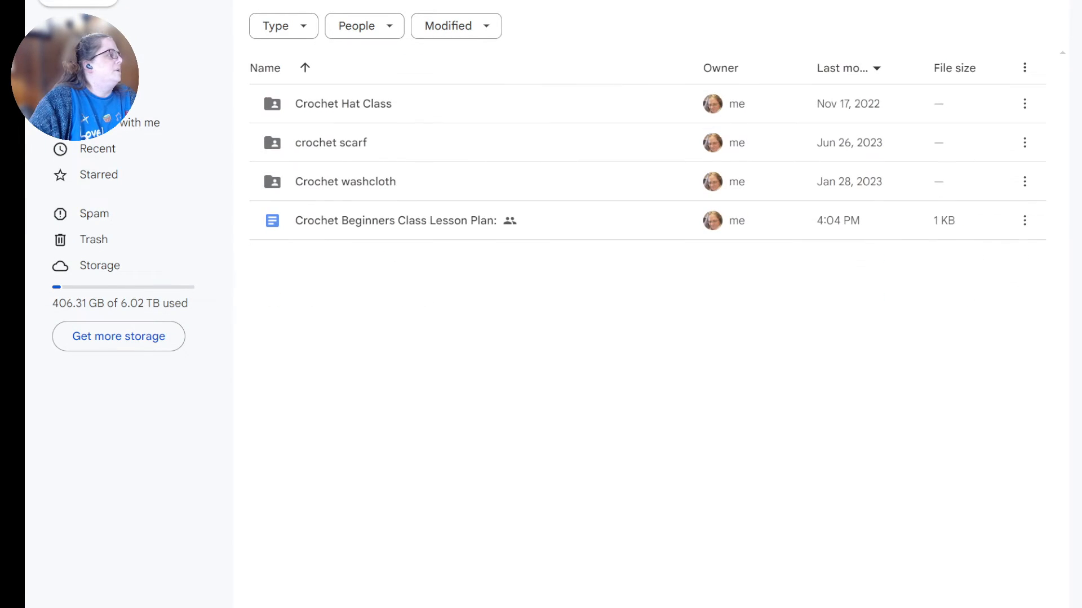
{"action": "double_click", "coordinate": [410, 228]}
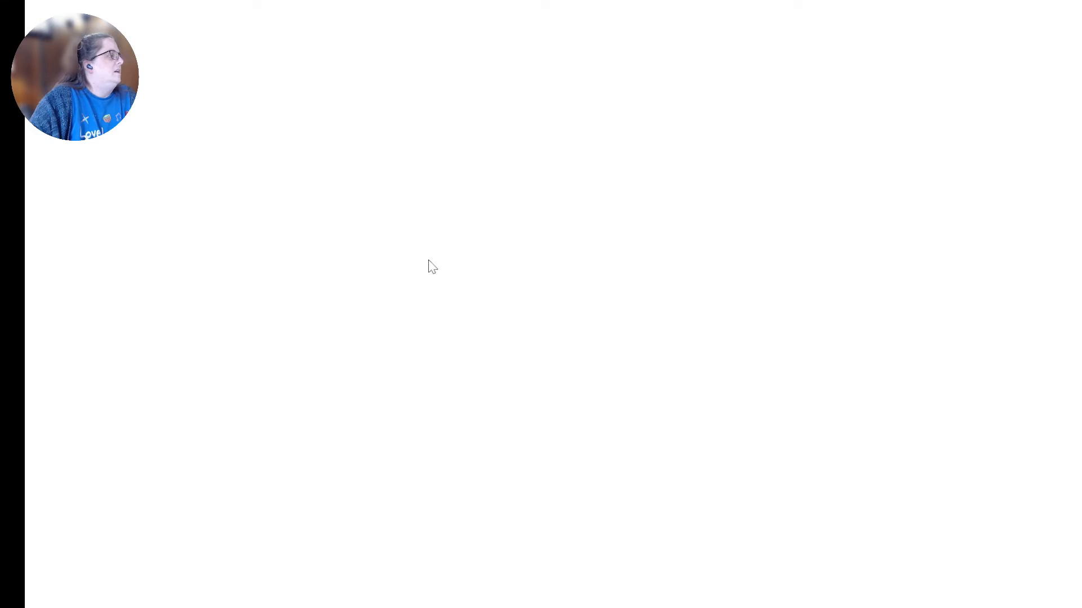
{"action": "left_click", "coordinate": [397, 201]}
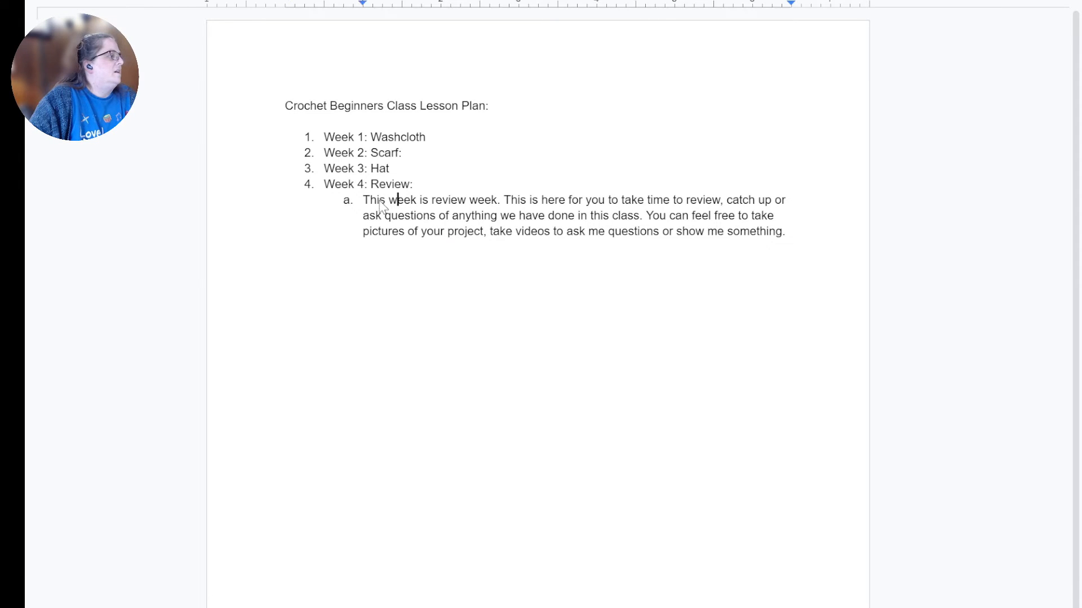
{"action": "left_click_drag", "start_coordinate": [364, 204], "coordinate": [789, 233]}
{"action": "key", "text": "ctrl+c"}
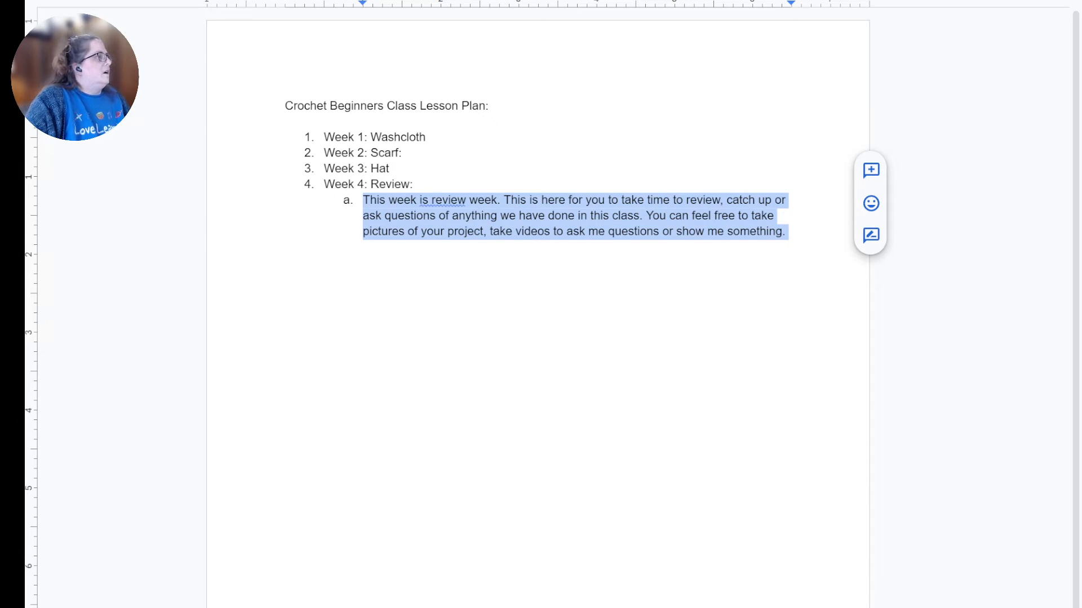
- Back on the Outschool posts page, replace the new Week 4 post's placeholder description with the copied review paragraph
{"action": "key", "text": "ctrl+Tab"}
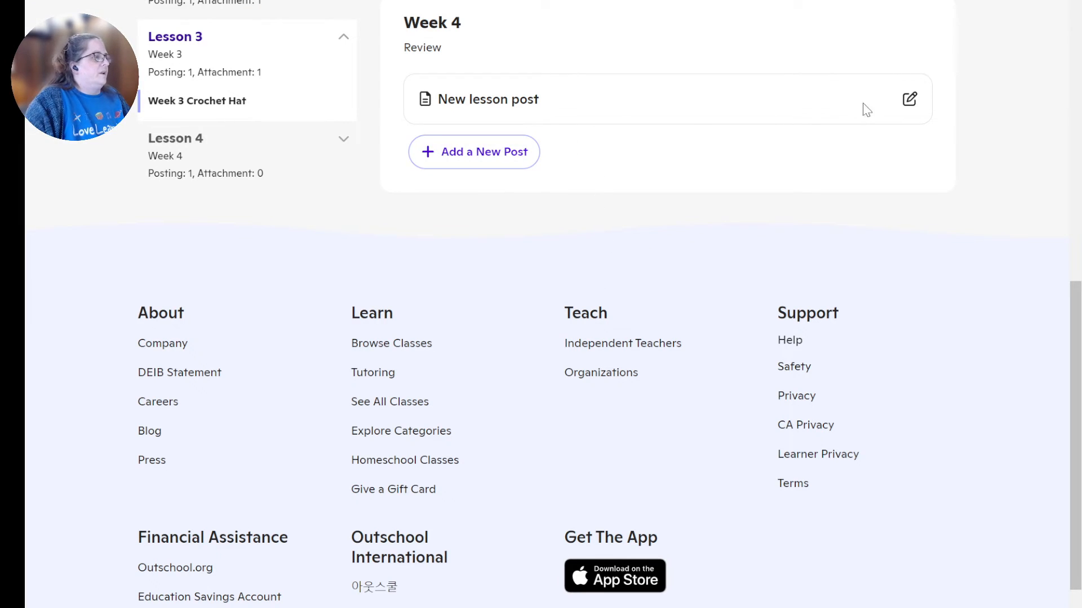
{"action": "left_click", "coordinate": [910, 99]}
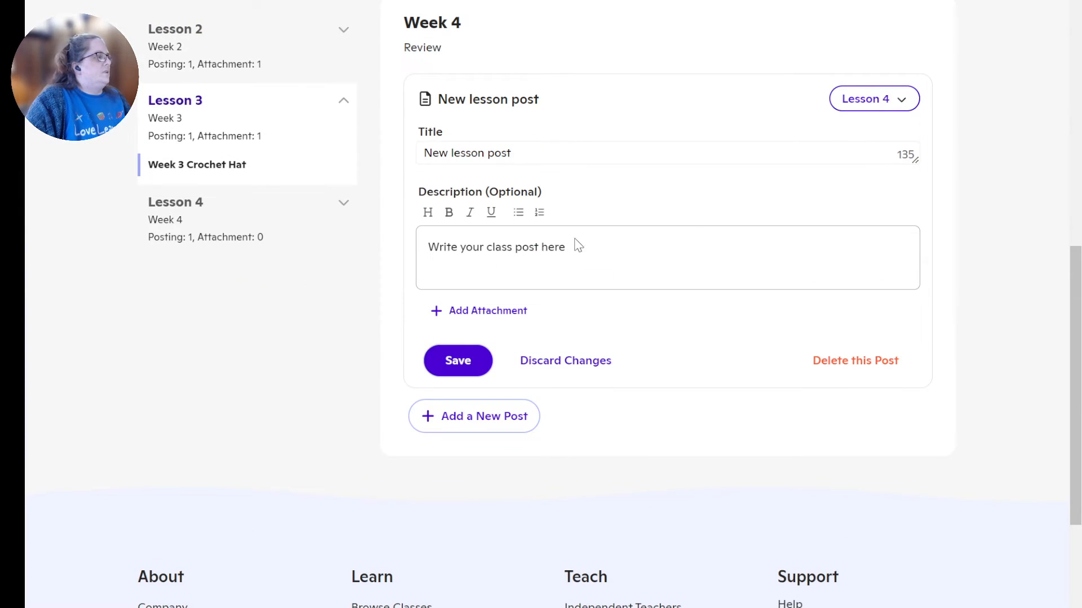
{"action": "left_click_drag", "start_coordinate": [581, 242], "coordinate": [343, 253]}
{"action": "key", "text": "ctrl+v"}
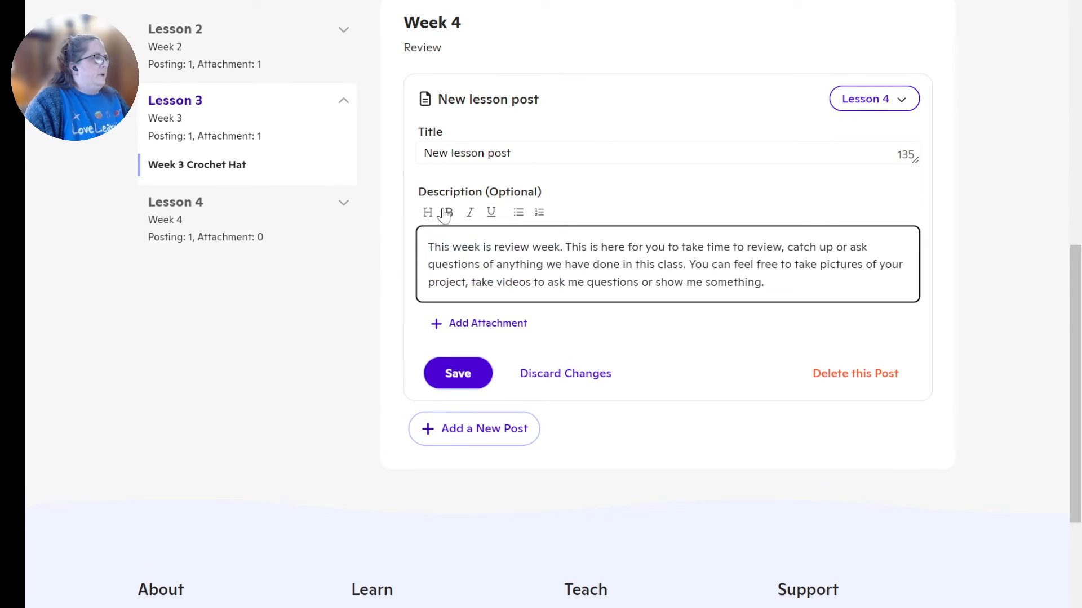
- Title the Week 4 post "Week 4 Review" and save it
{"action": "left_click_drag", "start_coordinate": [539, 156], "coordinate": [340, 160]}
{"action": "type", "text": "Wee"}
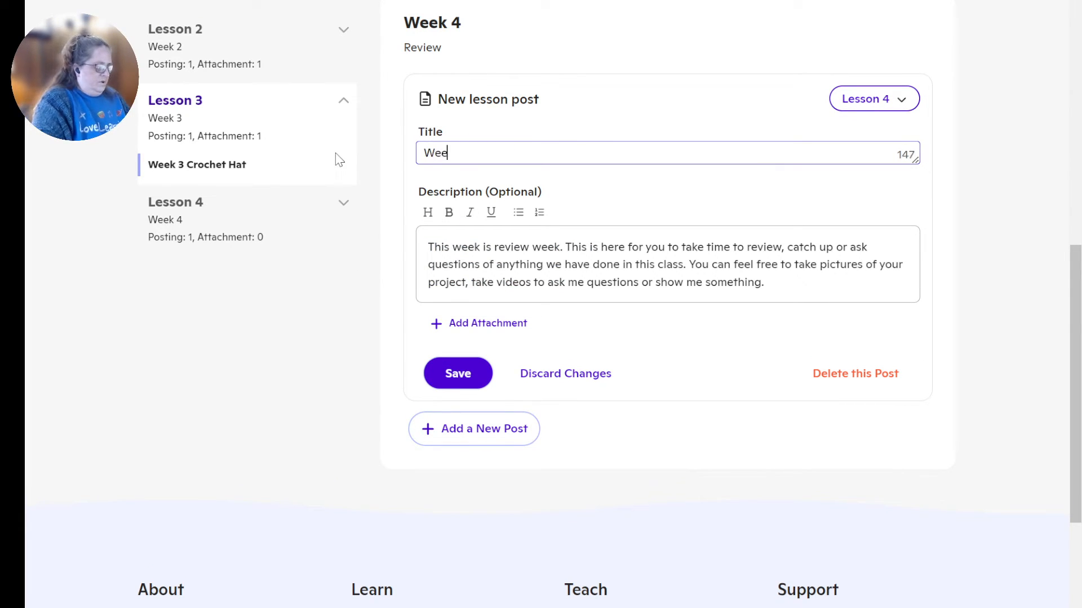
{"action": "type", "text": "k 4 Review"}
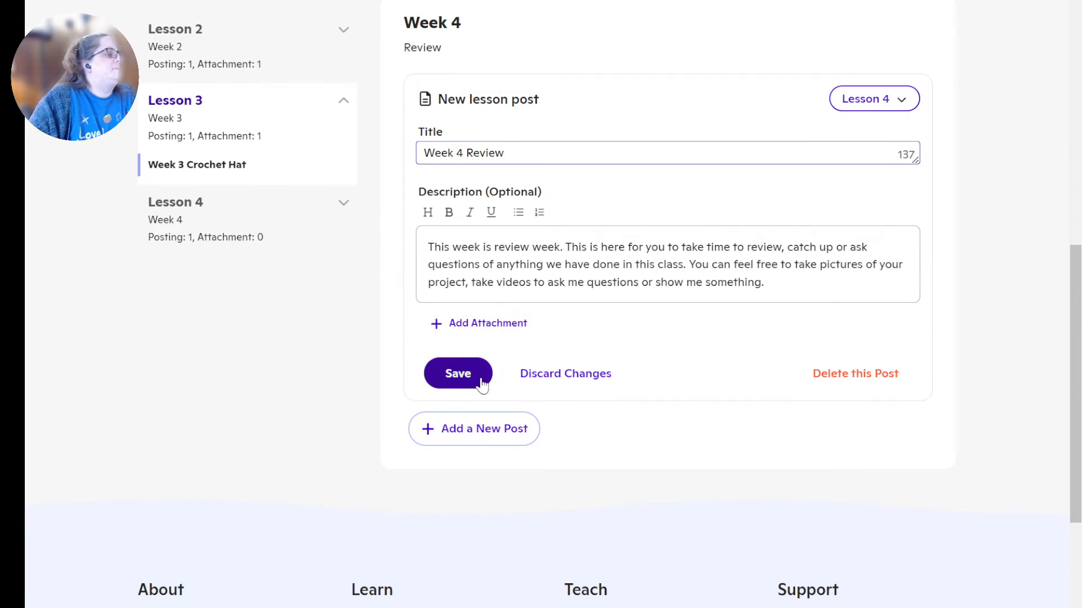
{"action": "left_click", "coordinate": [454, 375]}
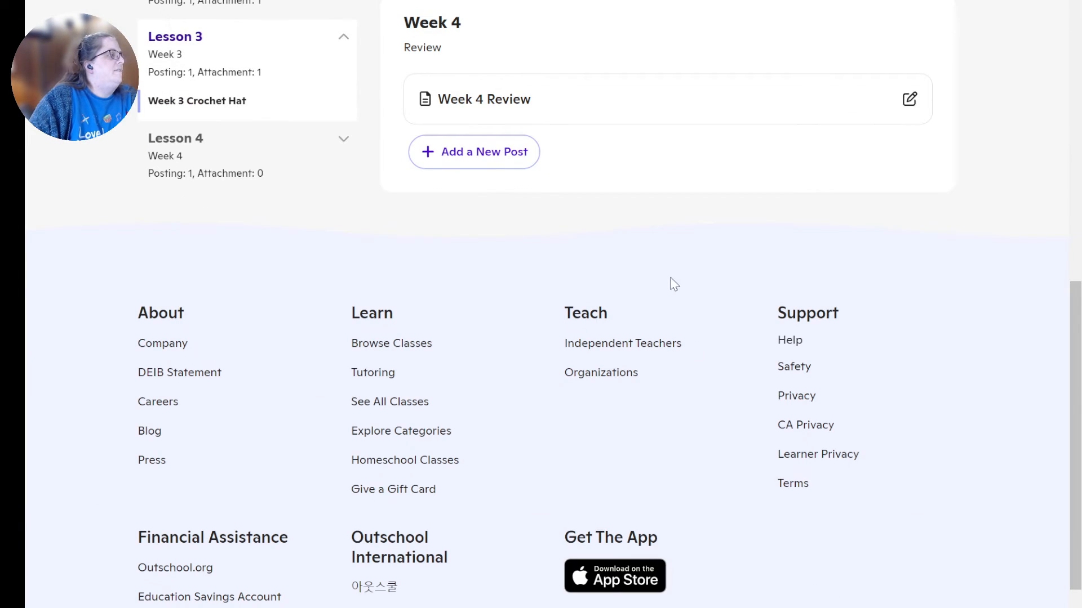
- Review the posts listed under Week 1 through Week 4 and the Self-Paced upgrade checklist
{"action": "scroll", "coordinate": [674, 284], "scroll_direction": "up", "scroll_amount": 10}
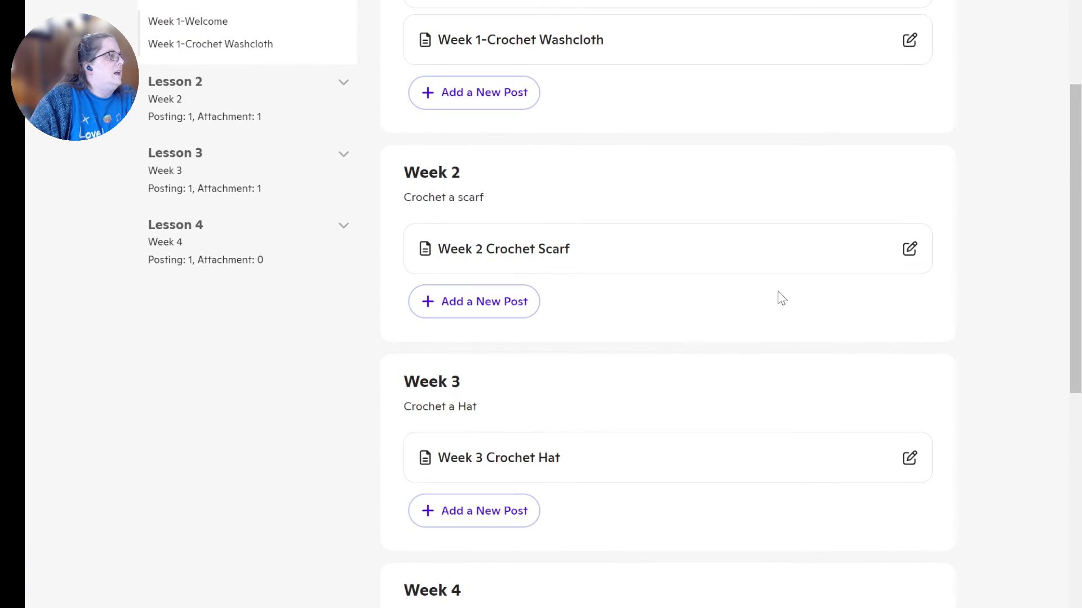
{"action": "scroll", "coordinate": [789, 299], "scroll_direction": "up", "scroll_amount": 2}
{"action": "scroll", "coordinate": [802, 296], "scroll_direction": "down", "scroll_amount": 4}
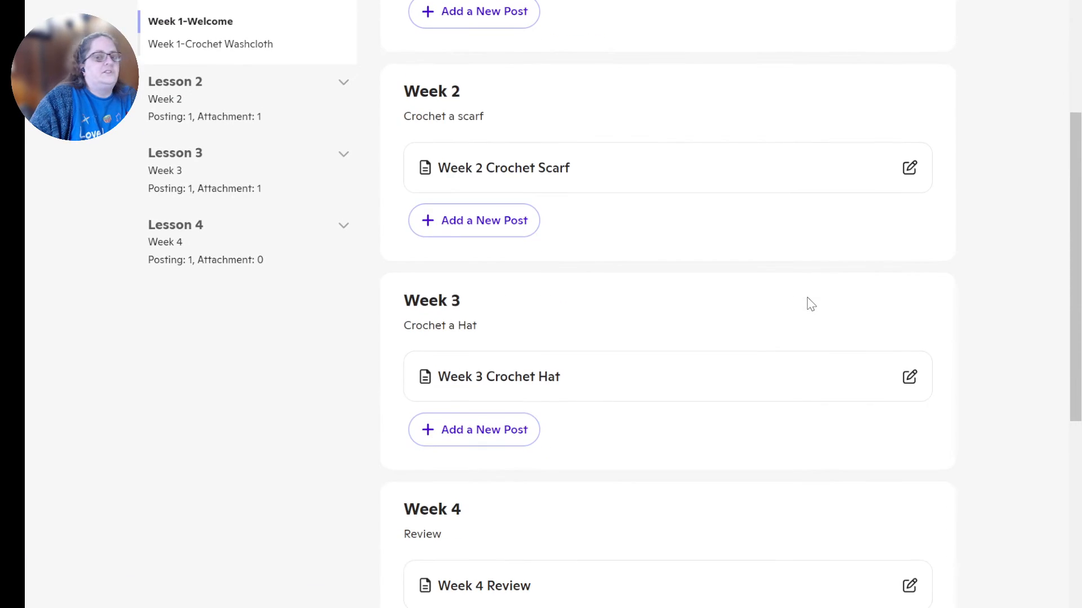
{"action": "scroll", "coordinate": [806, 298], "scroll_direction": "up", "scroll_amount": 4}
{"action": "scroll", "coordinate": [810, 304], "scroll_direction": "up", "scroll_amount": 10}
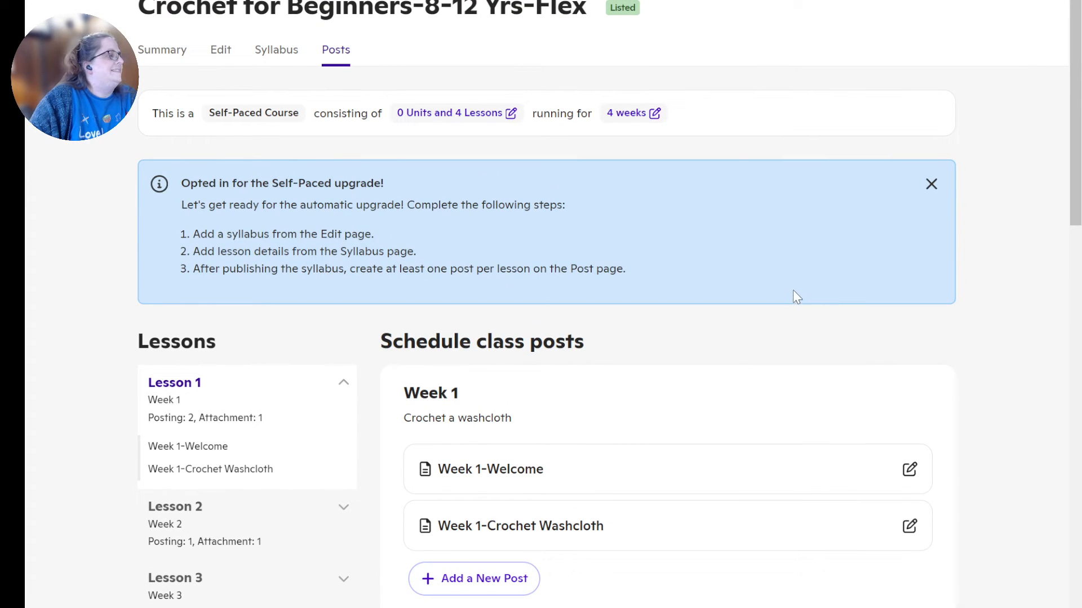
- Open the class summary page and read the full Class experience description
{"action": "left_click", "coordinate": [163, 52]}
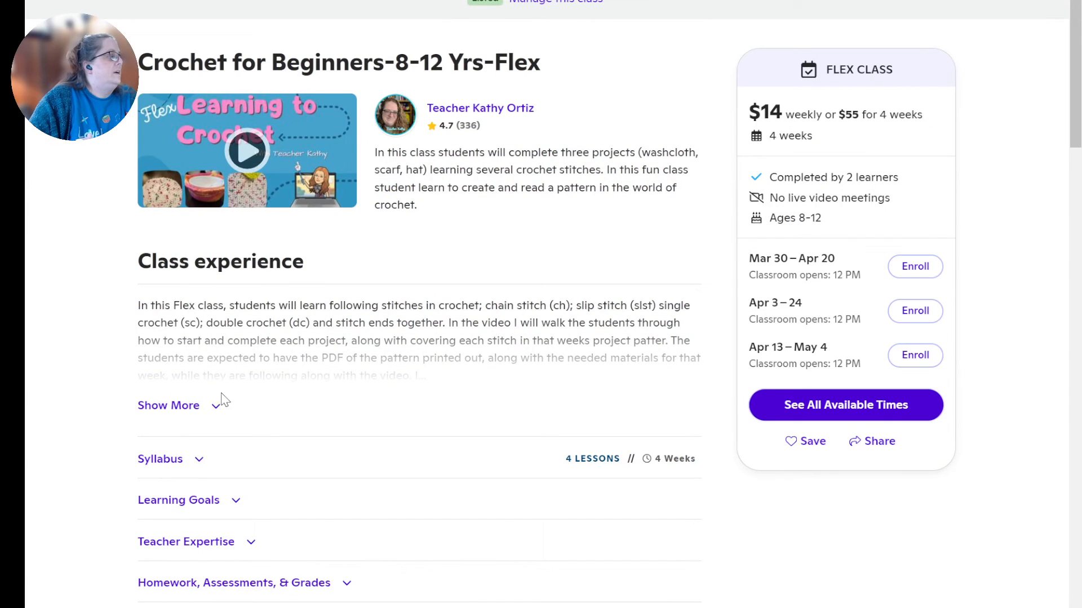
{"action": "left_click", "coordinate": [175, 408]}
{"action": "scroll", "coordinate": [511, 411], "scroll_direction": "down", "scroll_amount": 7}
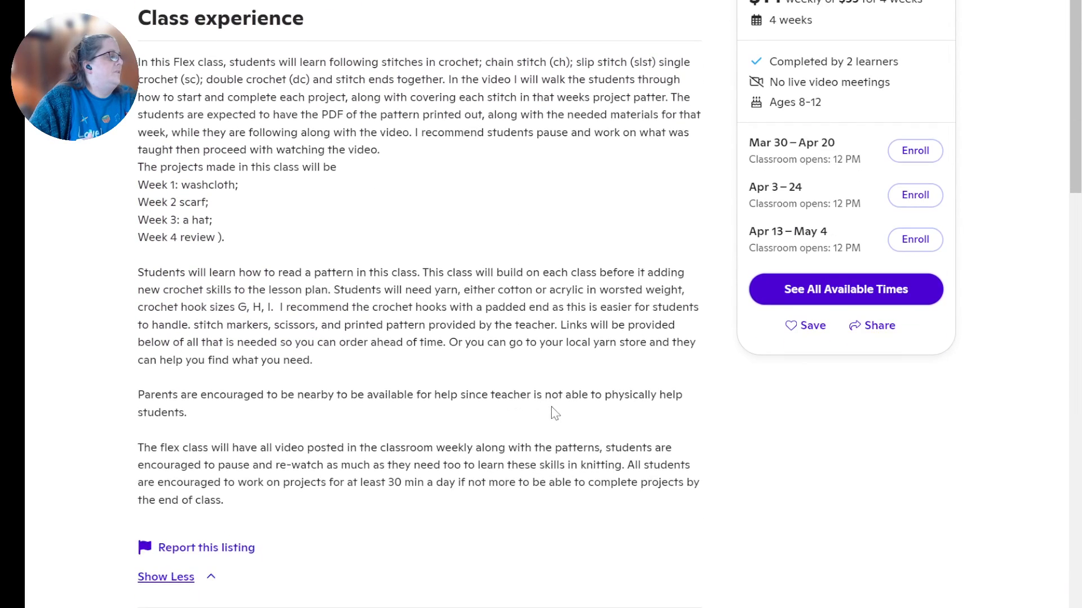
{"action": "scroll", "coordinate": [568, 418], "scroll_direction": "down", "scroll_amount": 4}
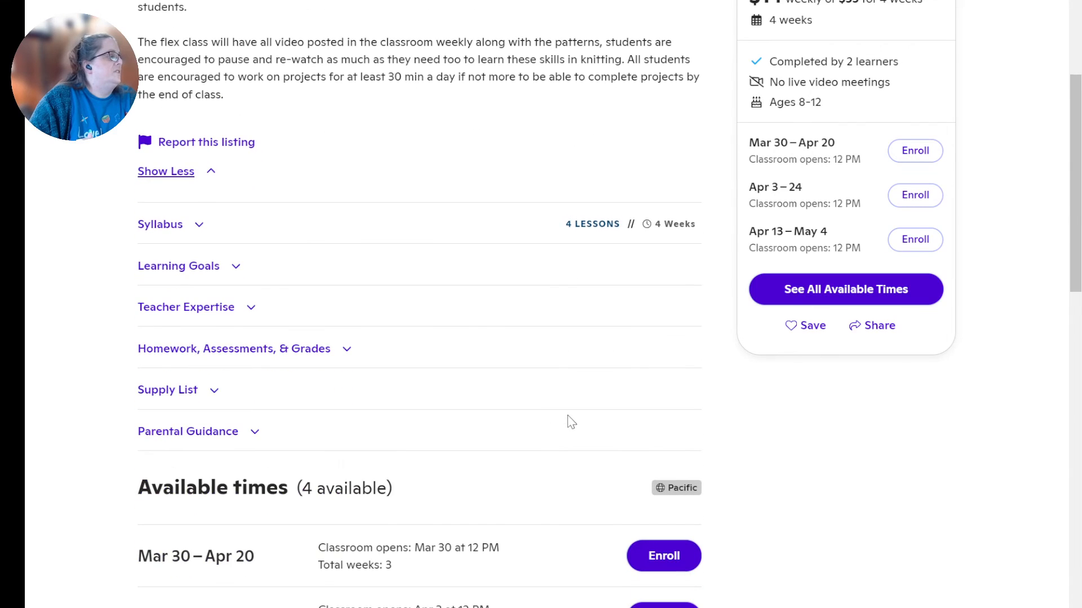
- Expand the syllabus on the class page and view the details of all four weekly lessons
{"action": "left_click", "coordinate": [198, 224]}
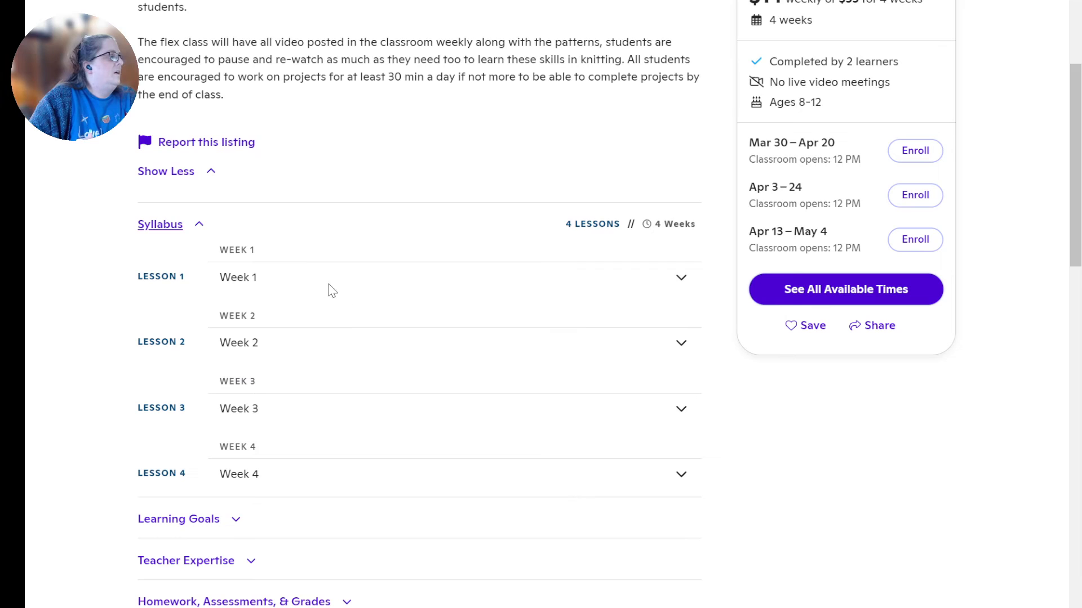
{"action": "left_click", "coordinate": [681, 278]}
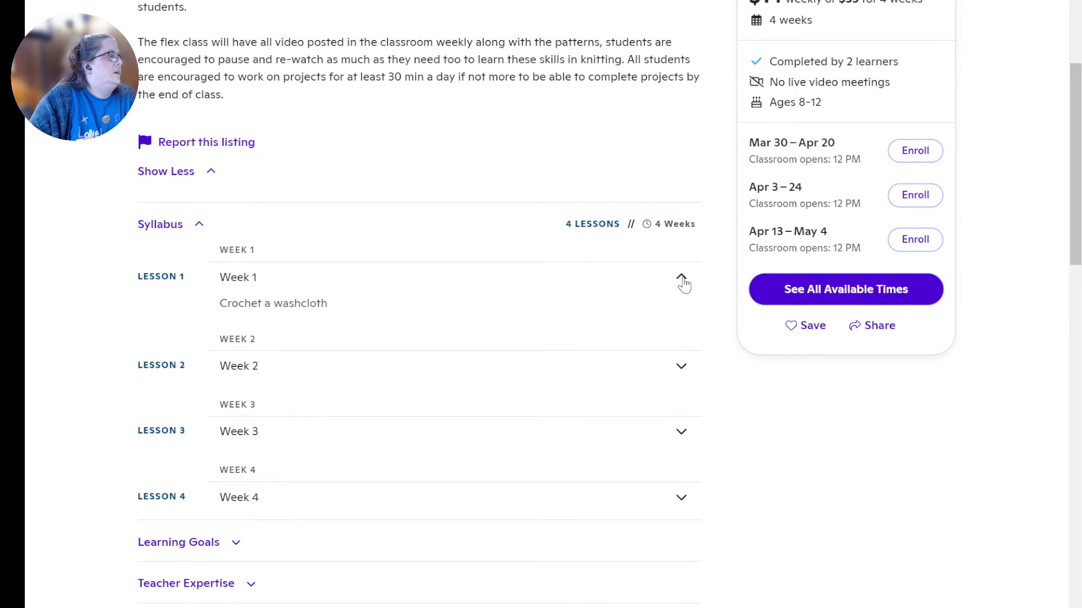
{"action": "left_click", "coordinate": [680, 369]}
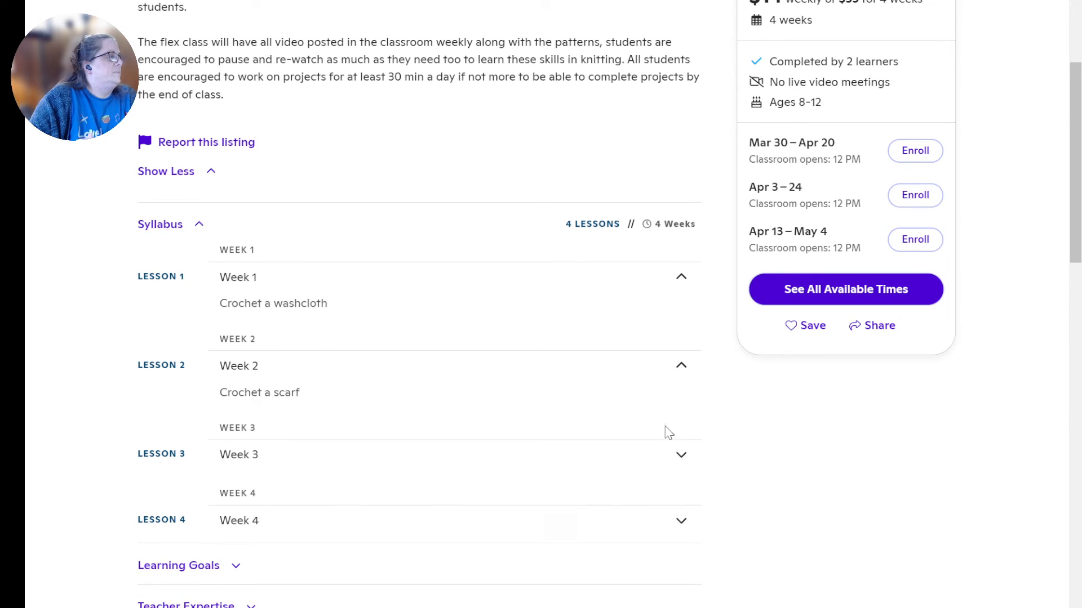
{"action": "left_click", "coordinate": [680, 457]}
{"action": "left_click", "coordinate": [685, 543]}
{"action": "scroll", "coordinate": [659, 544], "scroll_direction": "down", "scroll_amount": 3}
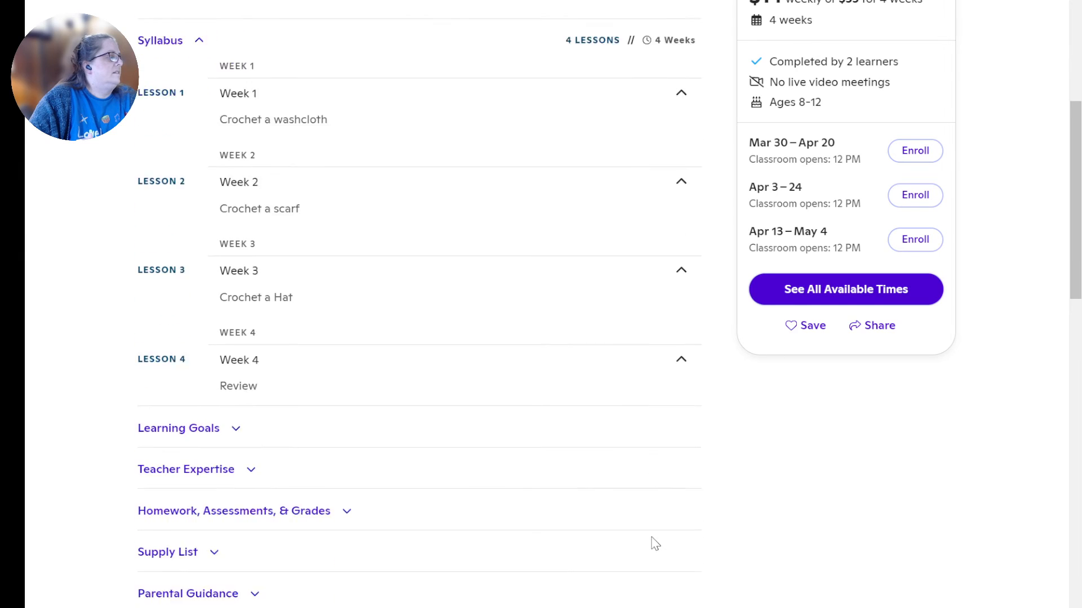
- Examine the available class times and the overall layout of the class listing
{"action": "scroll", "coordinate": [655, 544], "scroll_direction": "down", "scroll_amount": 1}
{"action": "scroll", "coordinate": [449, 434], "scroll_direction": "down", "scroll_amount": 3}
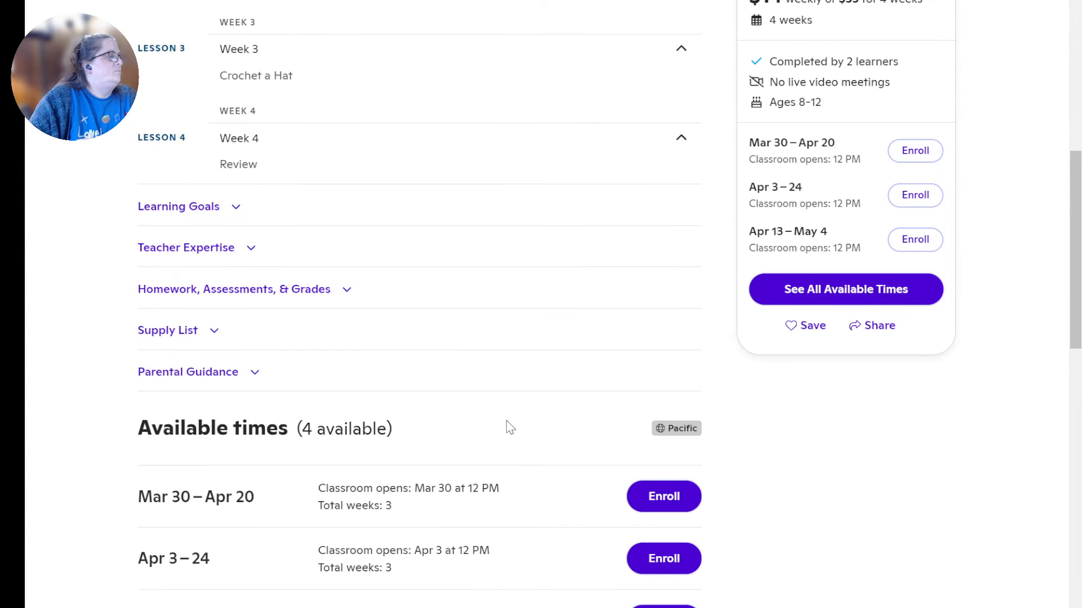
{"action": "scroll", "coordinate": [510, 428], "scroll_direction": "down", "scroll_amount": 3}
{"action": "scroll", "coordinate": [518, 423], "scroll_direction": "up", "scroll_amount": 10}
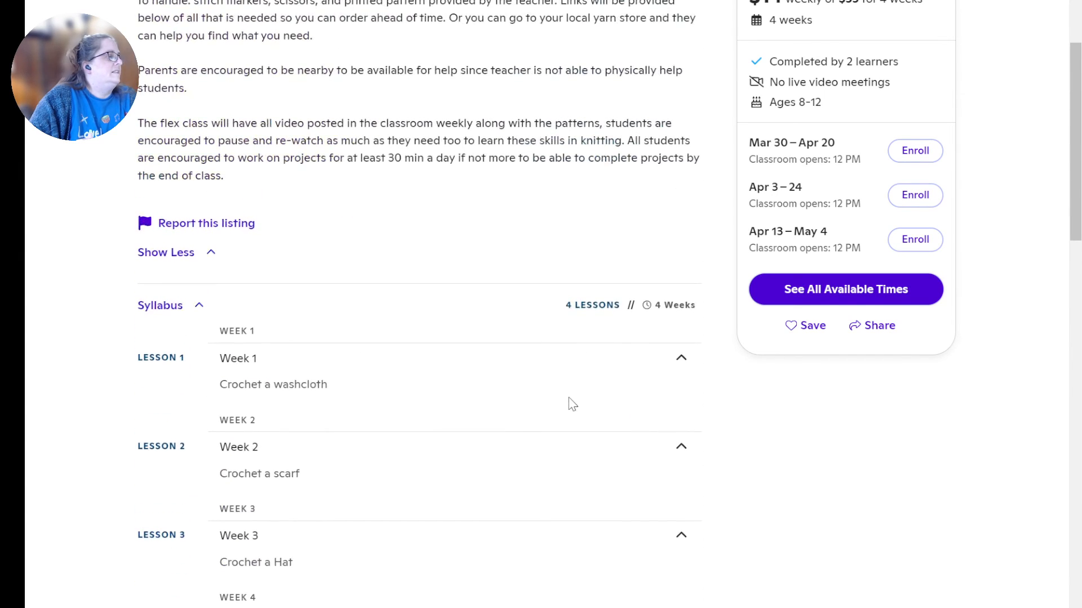
{"action": "scroll", "coordinate": [569, 394], "scroll_direction": "up", "scroll_amount": 4}
{"action": "scroll", "coordinate": [587, 425], "scroll_direction": "down", "scroll_amount": 12}
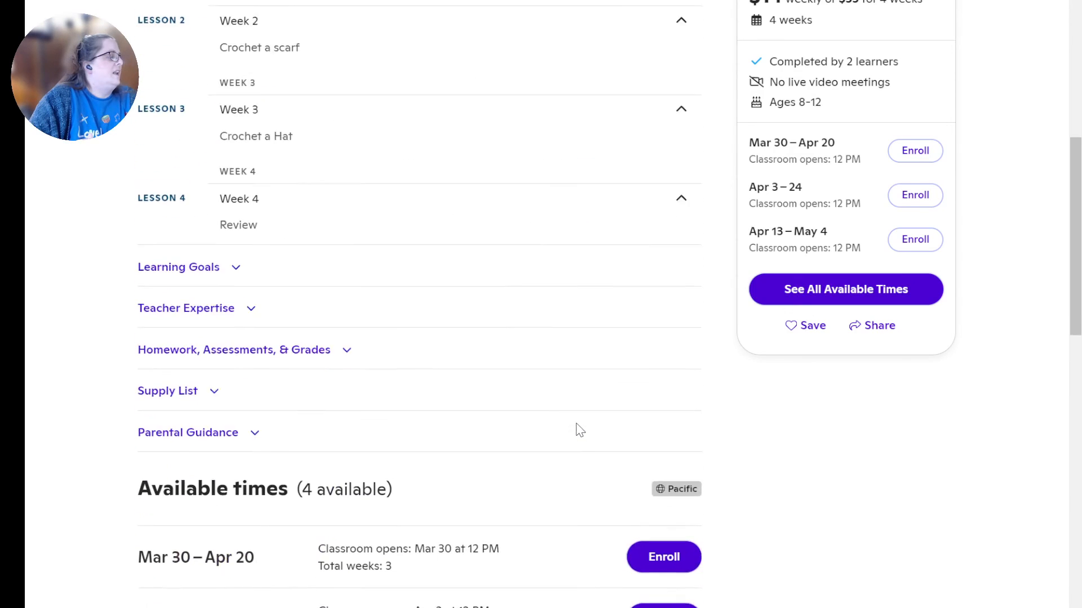
{"action": "scroll", "coordinate": [580, 430], "scroll_direction": "down", "scroll_amount": 2}
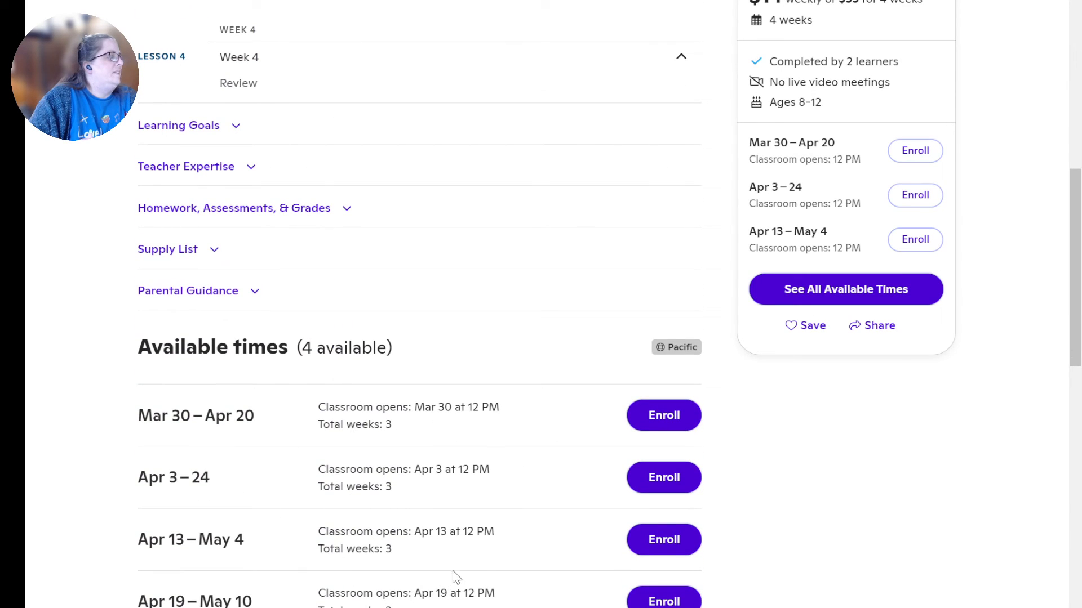
{"action": "scroll", "coordinate": [462, 535], "scroll_direction": "down", "scroll_amount": 3}
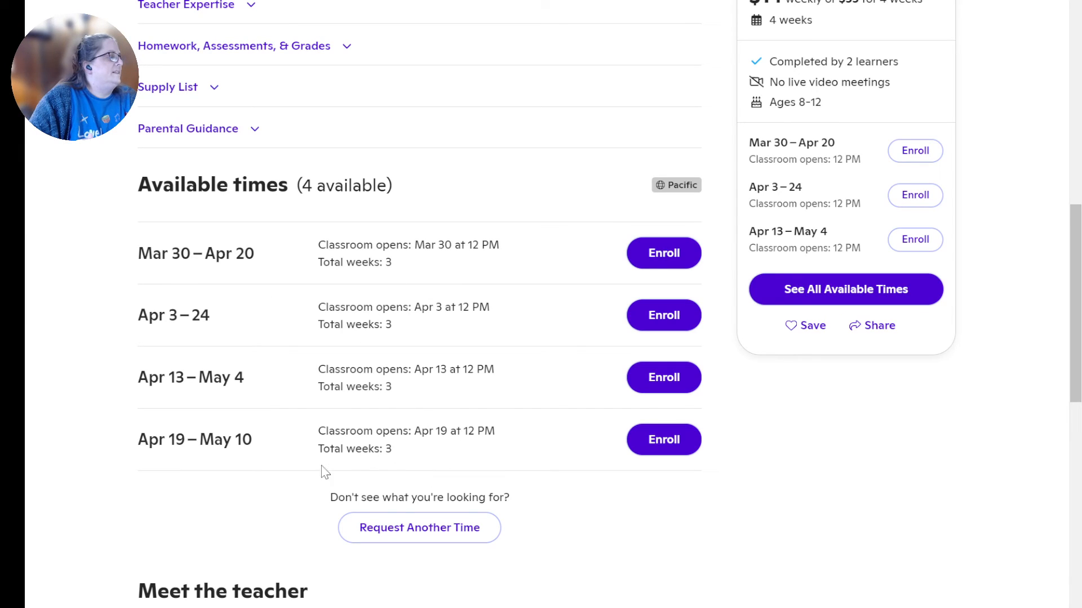
{"action": "scroll", "coordinate": [464, 488], "scroll_direction": "down", "scroll_amount": 1}
{"action": "scroll", "coordinate": [495, 458], "scroll_direction": "up", "scroll_amount": 1}
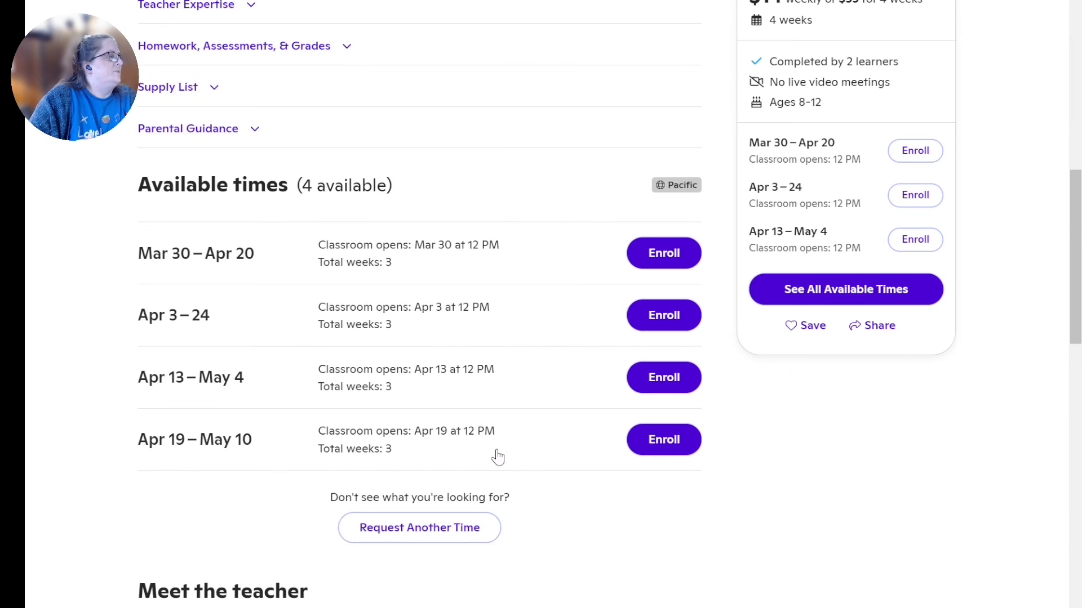
{"action": "scroll", "coordinate": [501, 452], "scroll_direction": "up", "scroll_amount": 15}
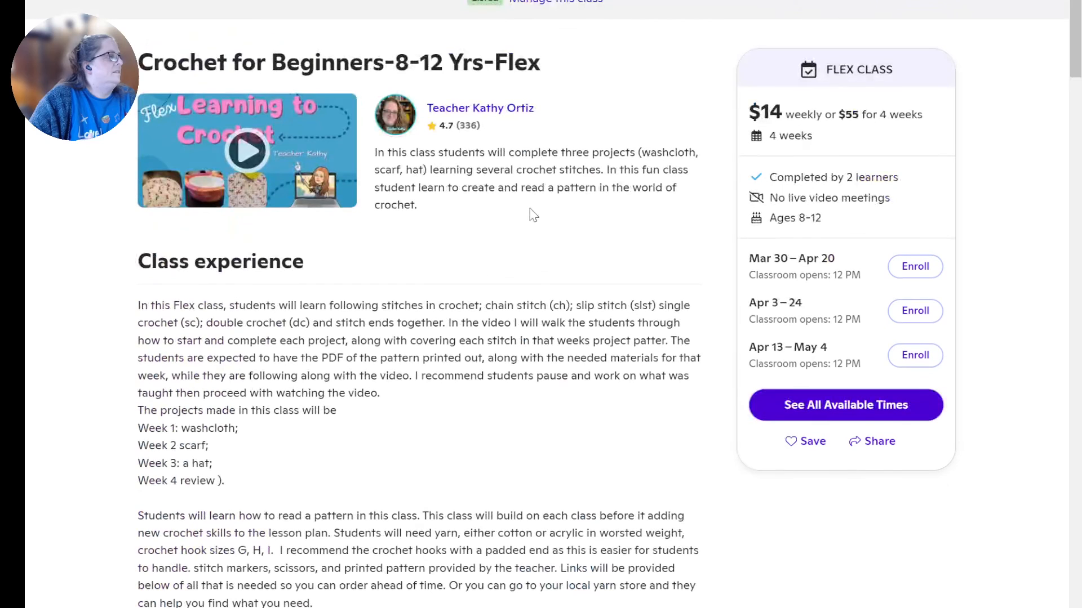